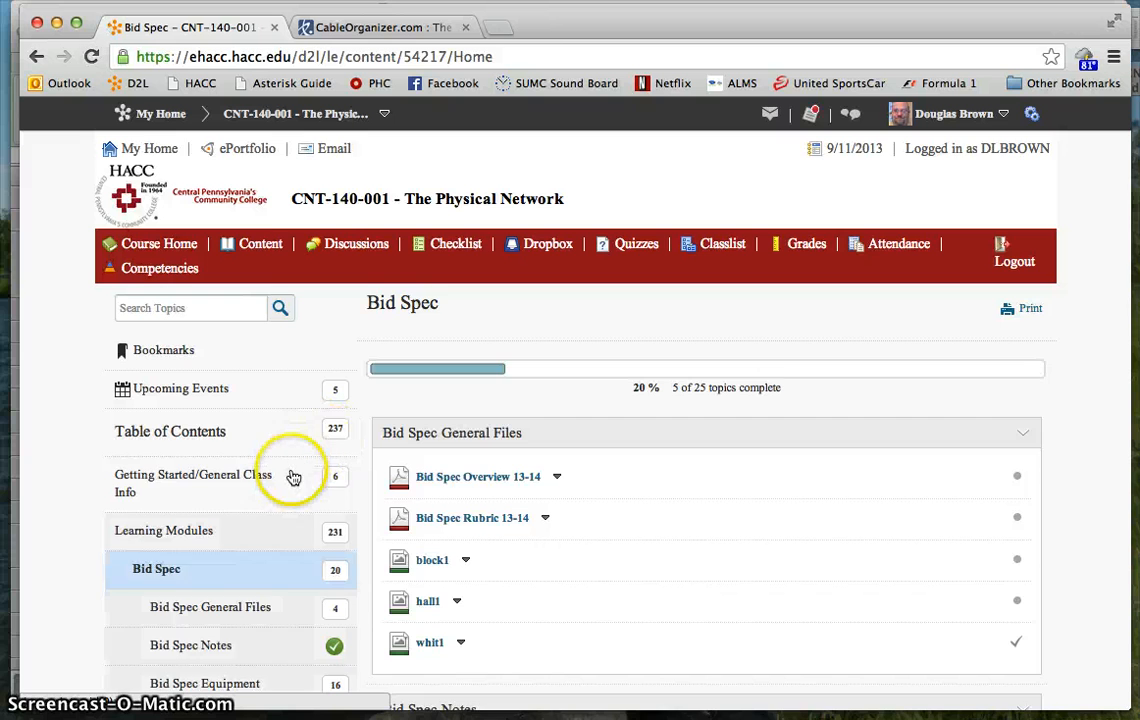
- Look through the Bid Spec module's general files, notes and equipment sources, and minimize the browser window to reach the Excel spreadsheet
{"action": "scroll", "coordinate": [440, 467], "scroll_direction": "down", "scroll_amount": 5}
{"action": "scroll", "coordinate": [461, 462], "scroll_direction": "down", "scroll_amount": 1}
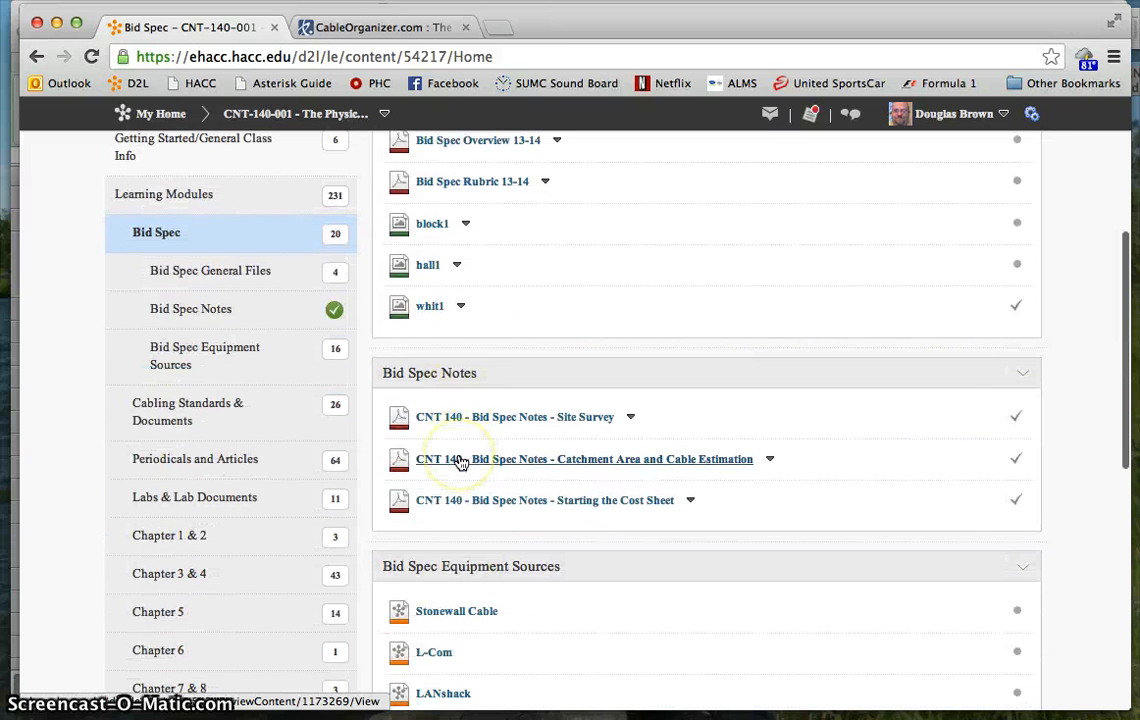
{"action": "scroll", "coordinate": [705, 545], "scroll_direction": "down", "scroll_amount": 5}
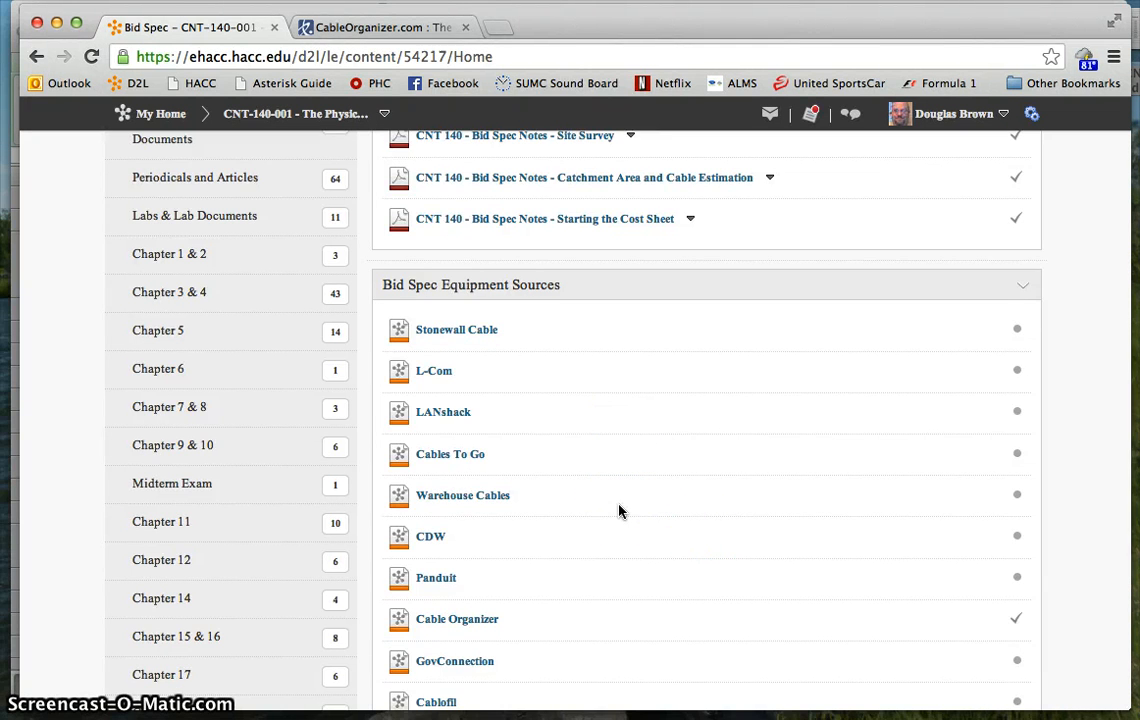
{"action": "scroll", "coordinate": [619, 511], "scroll_direction": "up", "scroll_amount": 5}
{"action": "scroll", "coordinate": [619, 511], "scroll_direction": "up", "scroll_amount": 2}
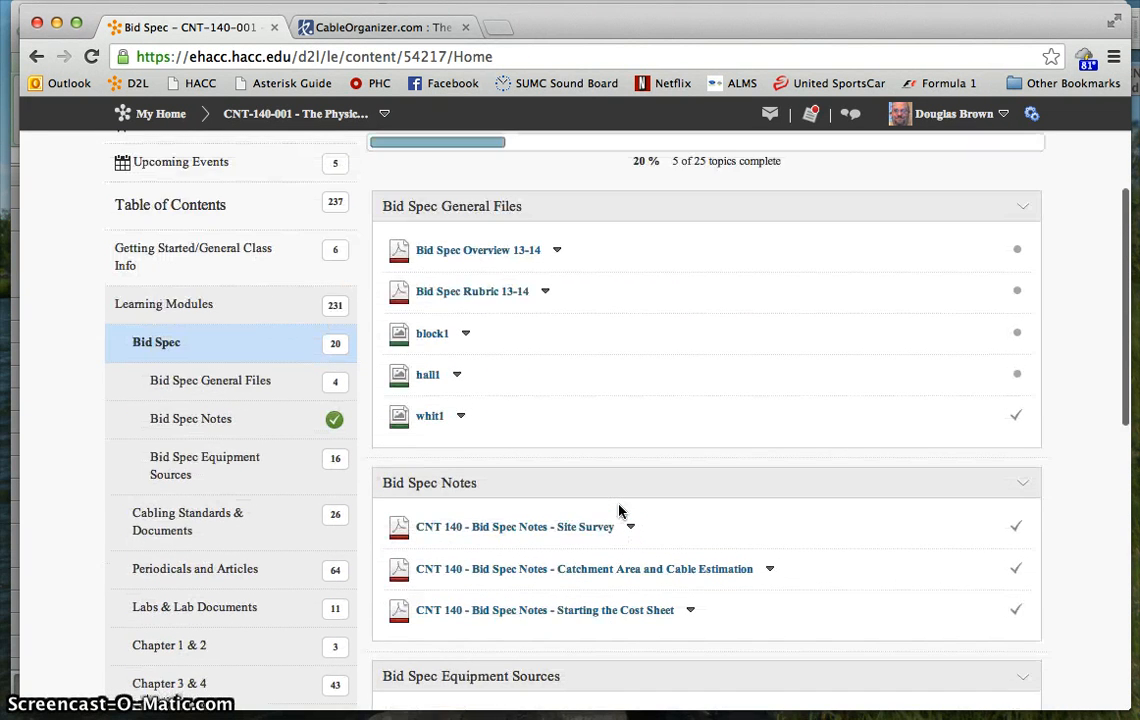
{"action": "scroll", "coordinate": [619, 511], "scroll_direction": "up", "scroll_amount": 4}
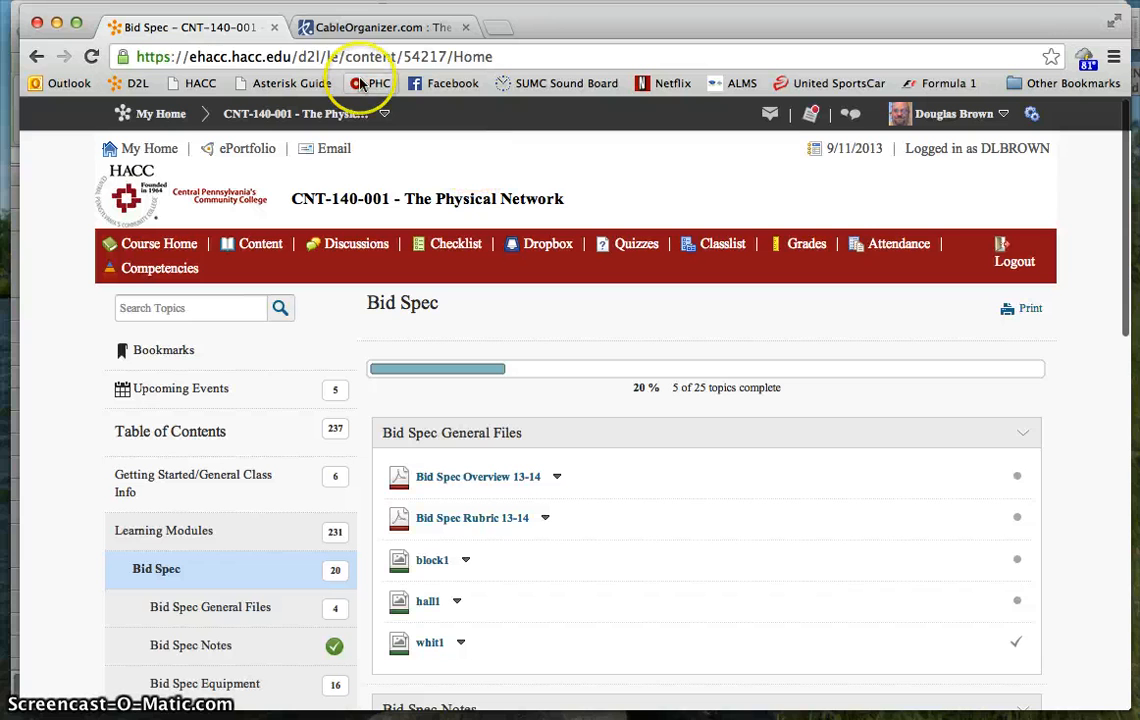
{"action": "left_click", "coordinate": [57, 22]}
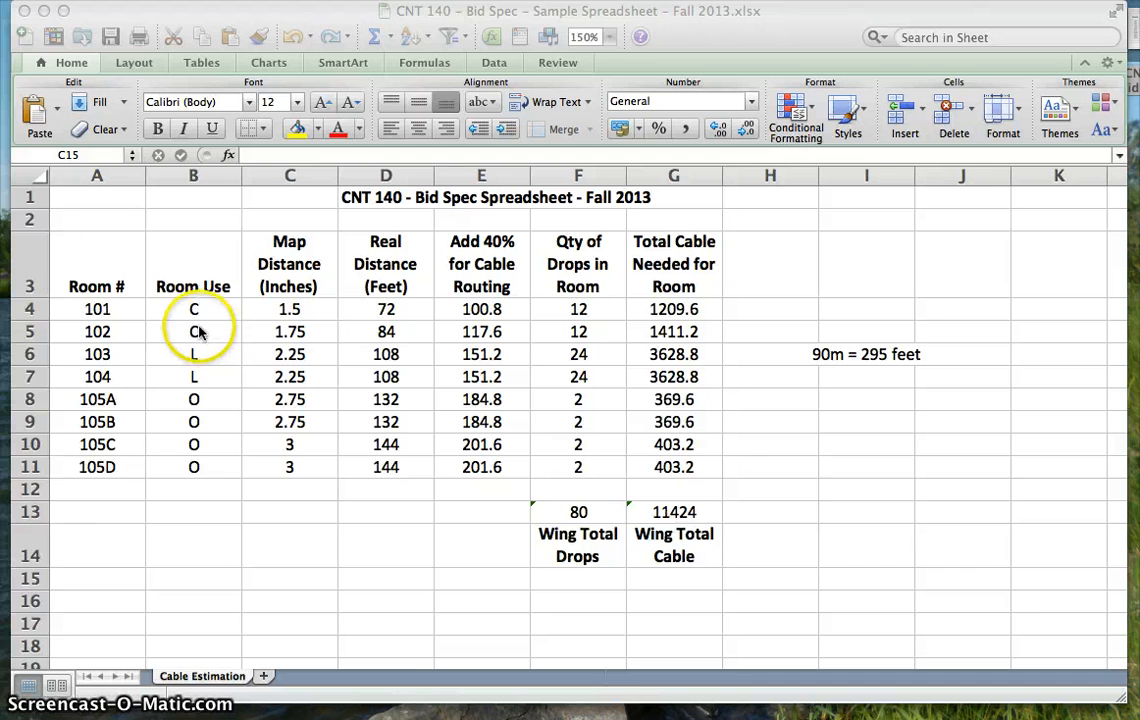
- Highlight the cable estimation table in A2:G14 to review it, and clear the selection
{"action": "left_click", "coordinate": [84, 221]}
{"action": "left_click", "coordinate": [84, 221]}
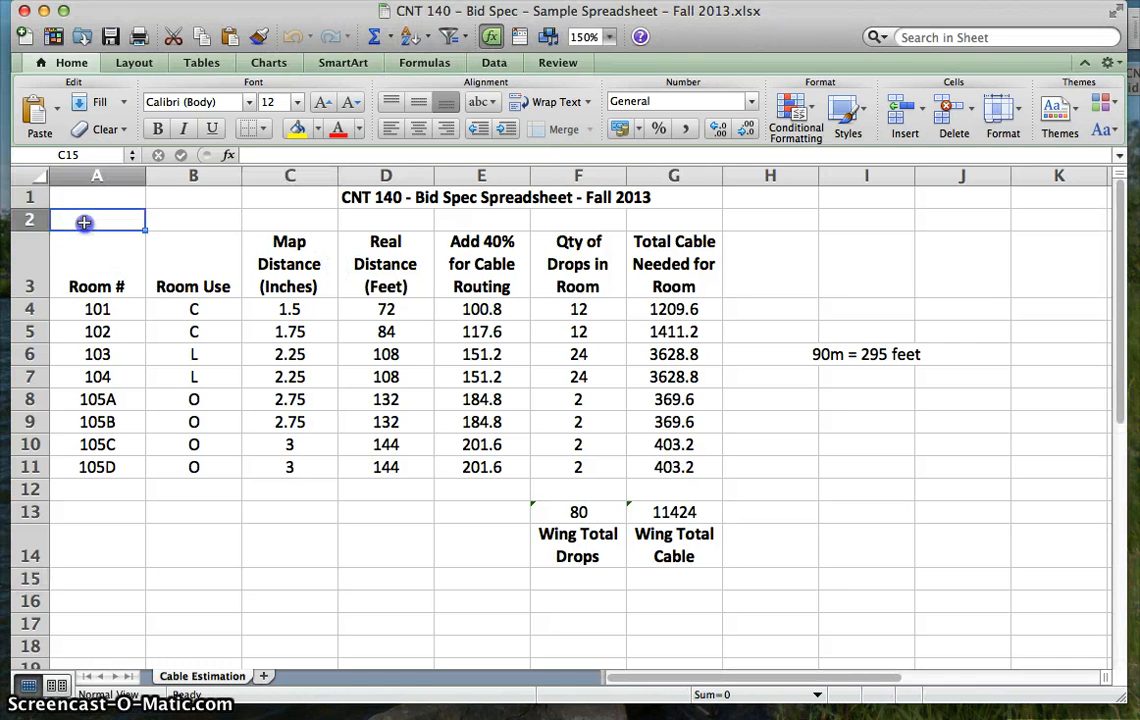
{"action": "left_click_drag", "start_coordinate": [84, 221], "coordinate": [697, 553]}
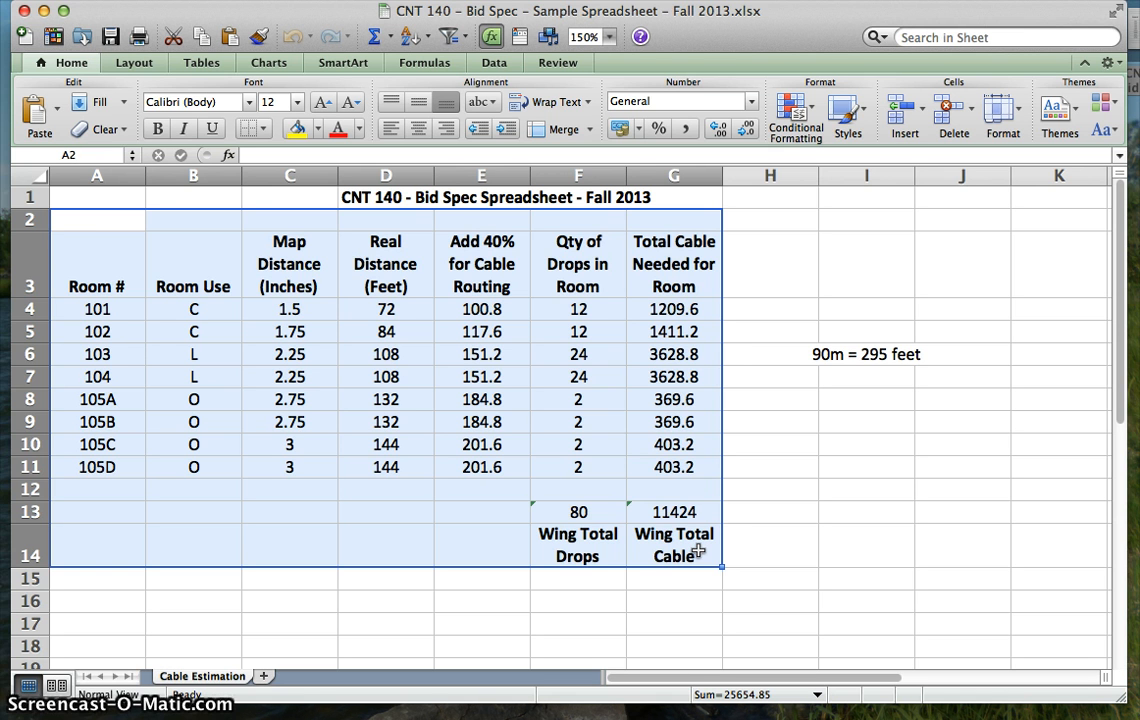
{"action": "left_click", "coordinate": [785, 531]}
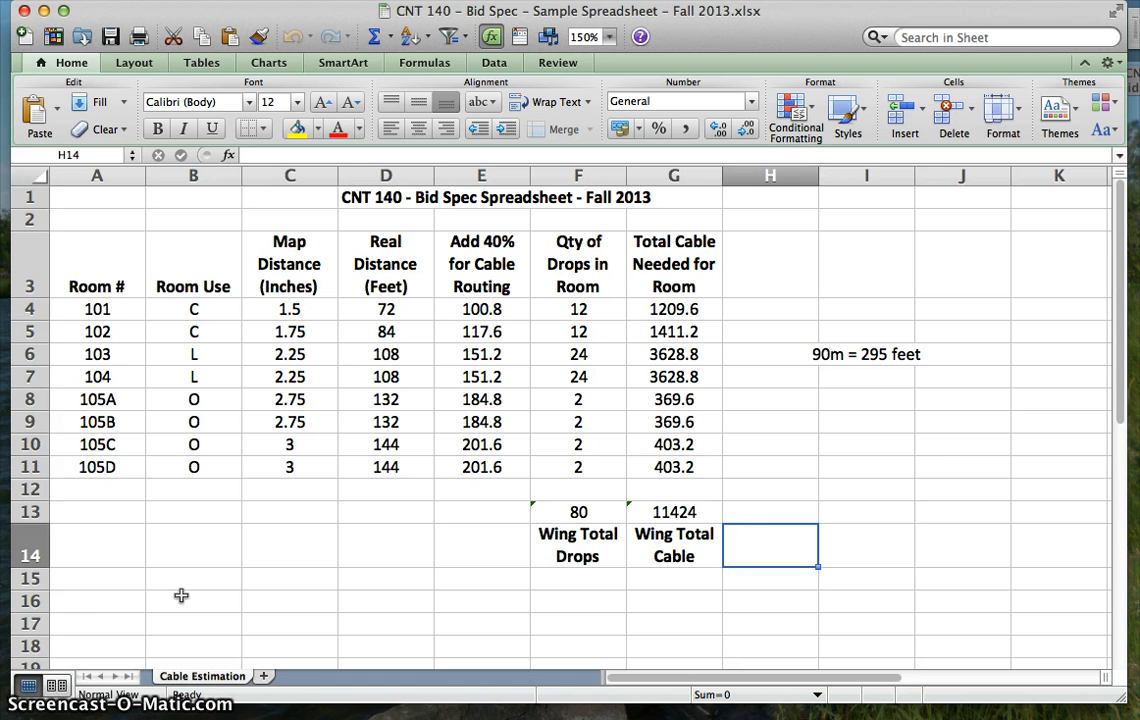
- Add a new worksheet after Cable Estimation and name it Cost Sheet
{"action": "left_click", "coordinate": [265, 679]}
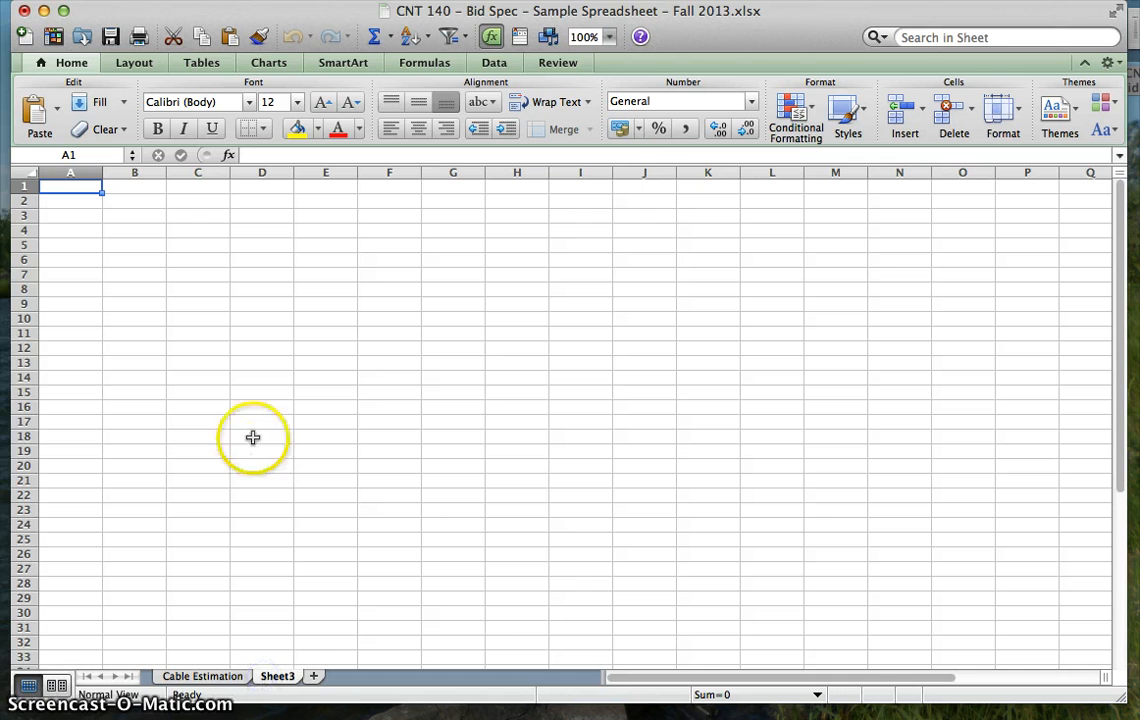
{"action": "double_click", "coordinate": [285, 679]}
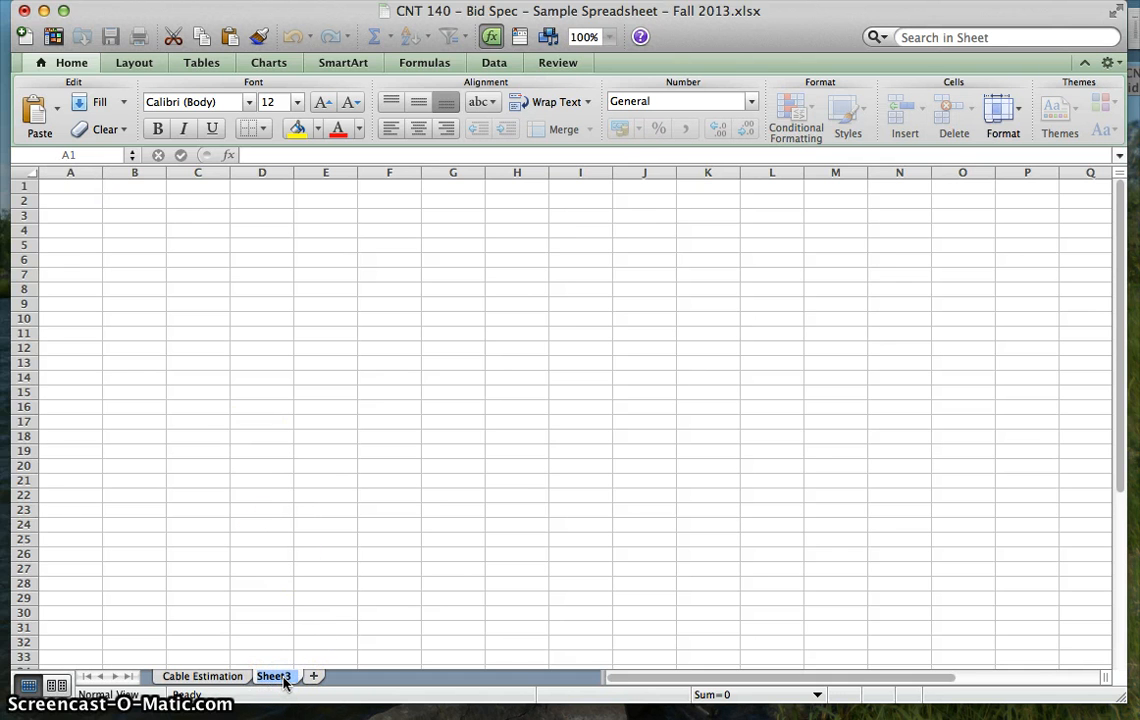
{"action": "type", "text": "Cost"}
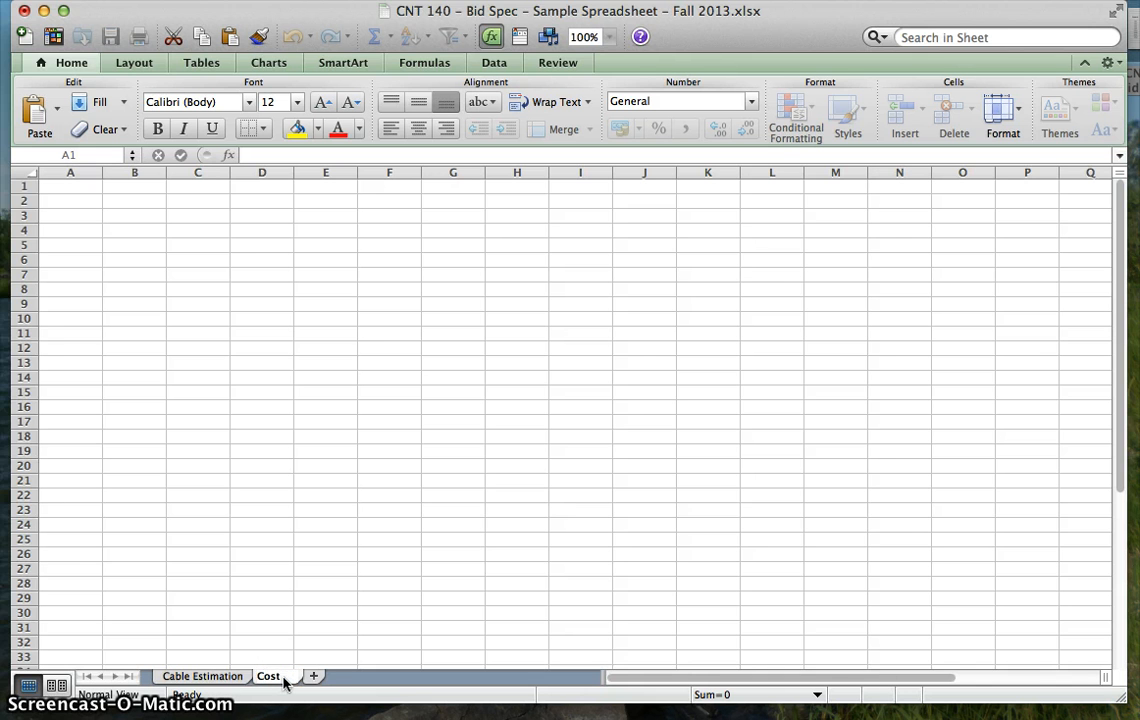
{"action": "type", "text": " Sheet"}
{"action": "key", "text": "Return"}
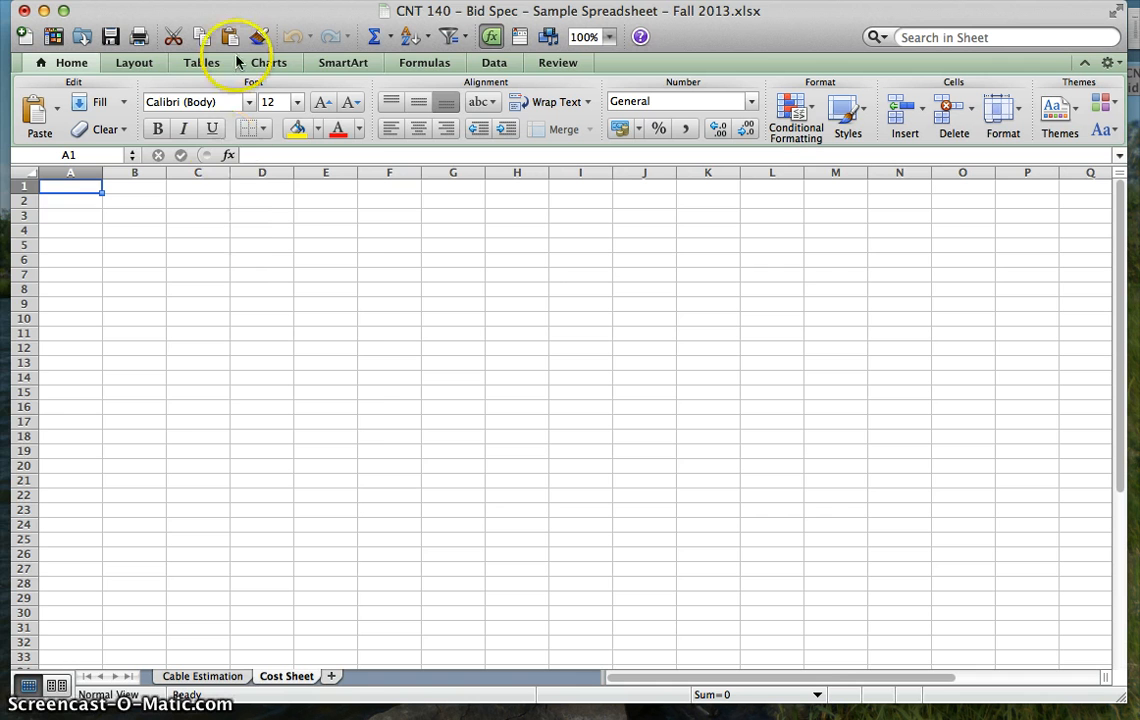
- Set the zoom magnification of the Cost Sheet worksheet to 150%
{"action": "left_click", "coordinate": [160, 0]}
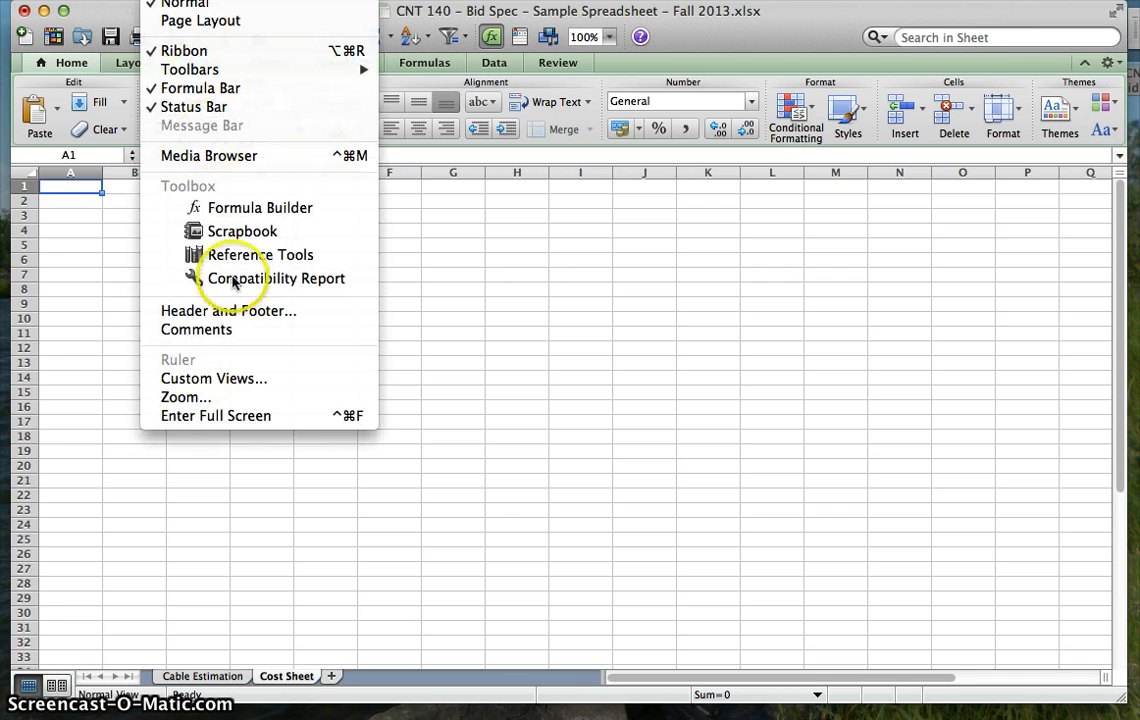
{"action": "left_click", "coordinate": [200, 397]}
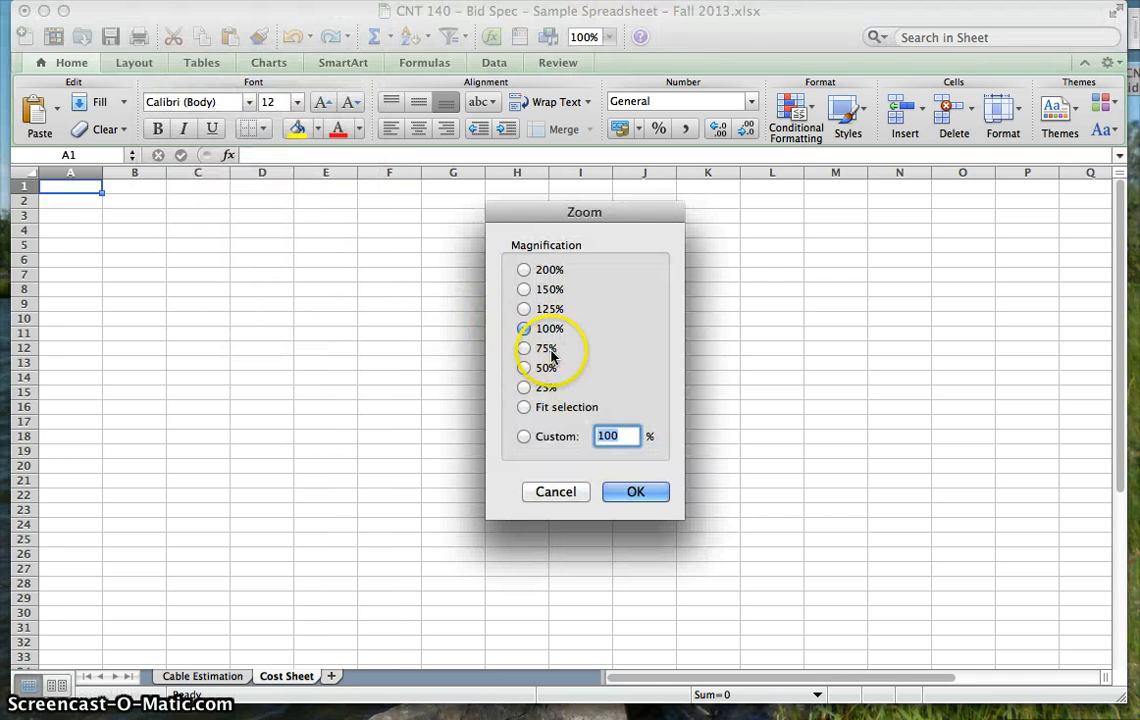
{"action": "left_click", "coordinate": [528, 289]}
{"action": "left_click", "coordinate": [645, 508]}
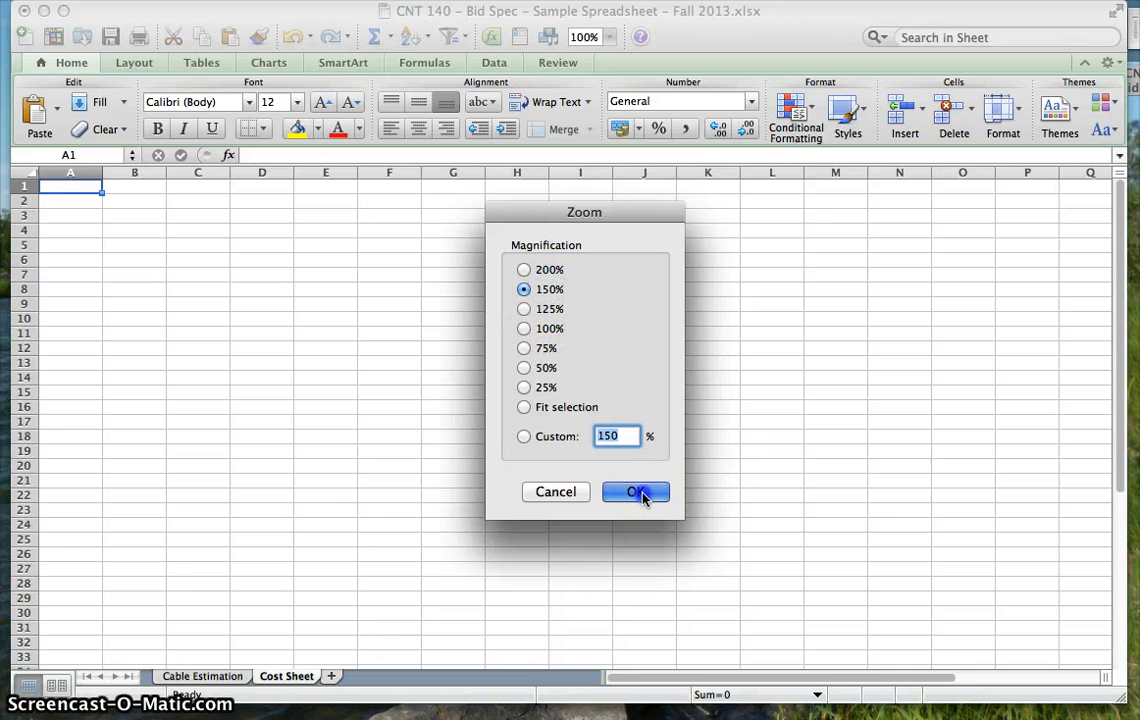
- Enter the title "CNT 140 - Bid Spec Spreadsheet - Fall 2013" in cell C1 of the Cost Sheet
{"action": "left_click", "coordinate": [284, 201]}
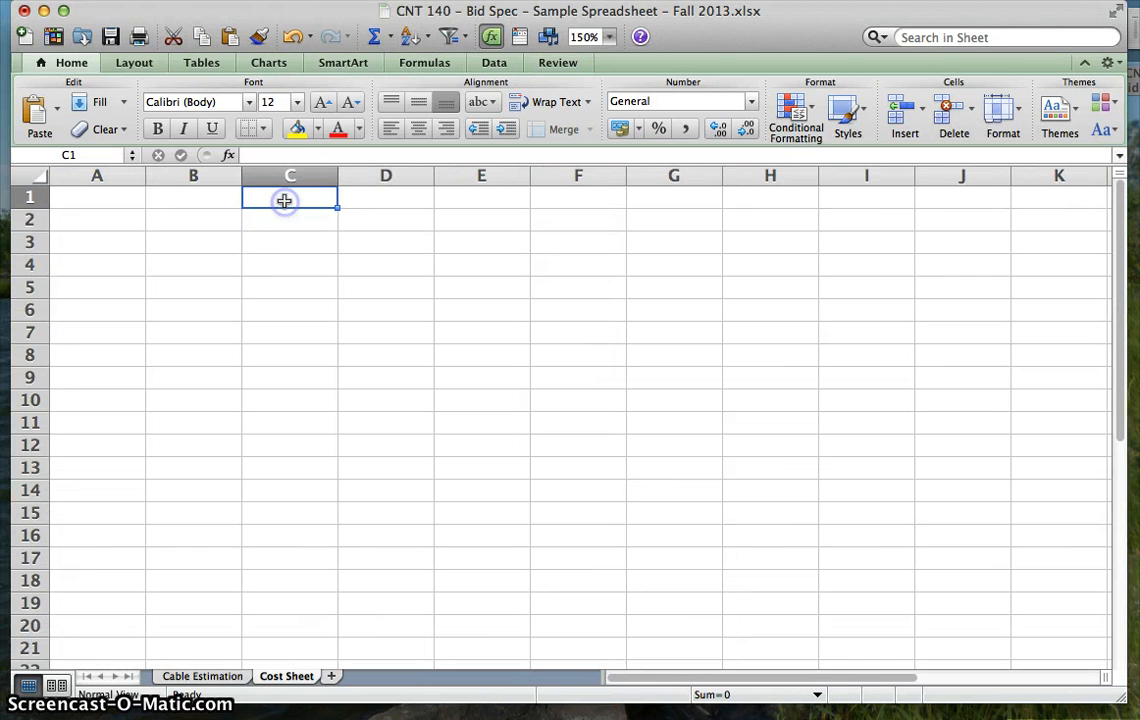
{"action": "type", "text": "CNT 140 - "}
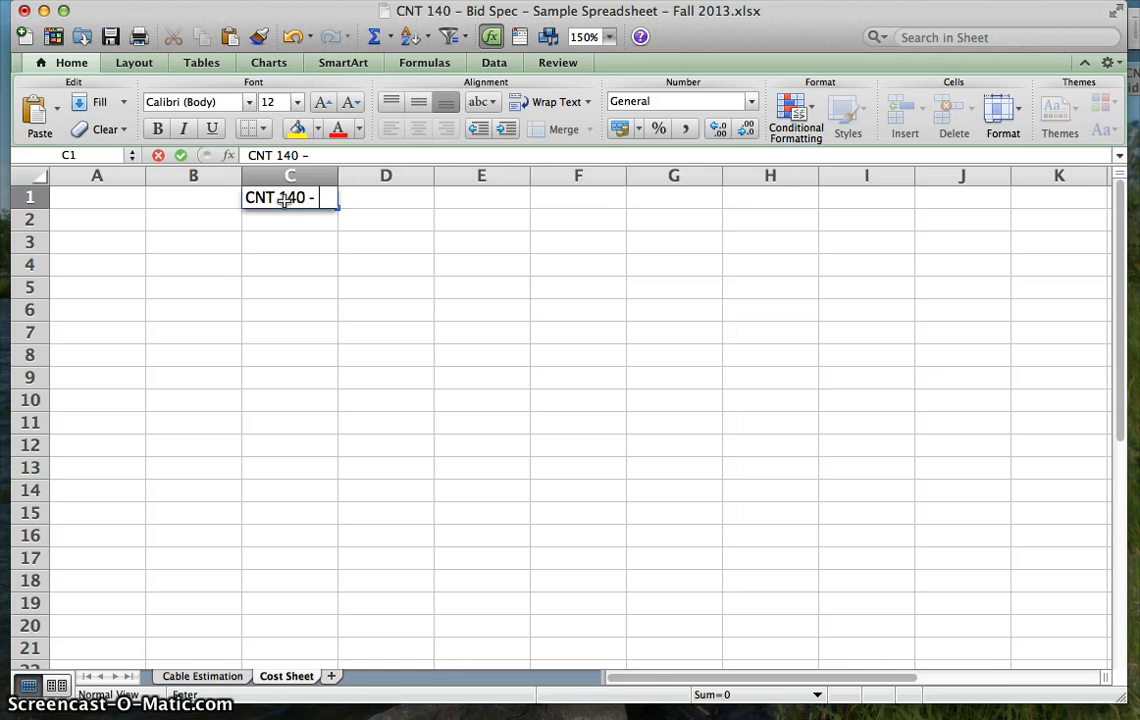
{"action": "type", "text": "Bid Spe"}
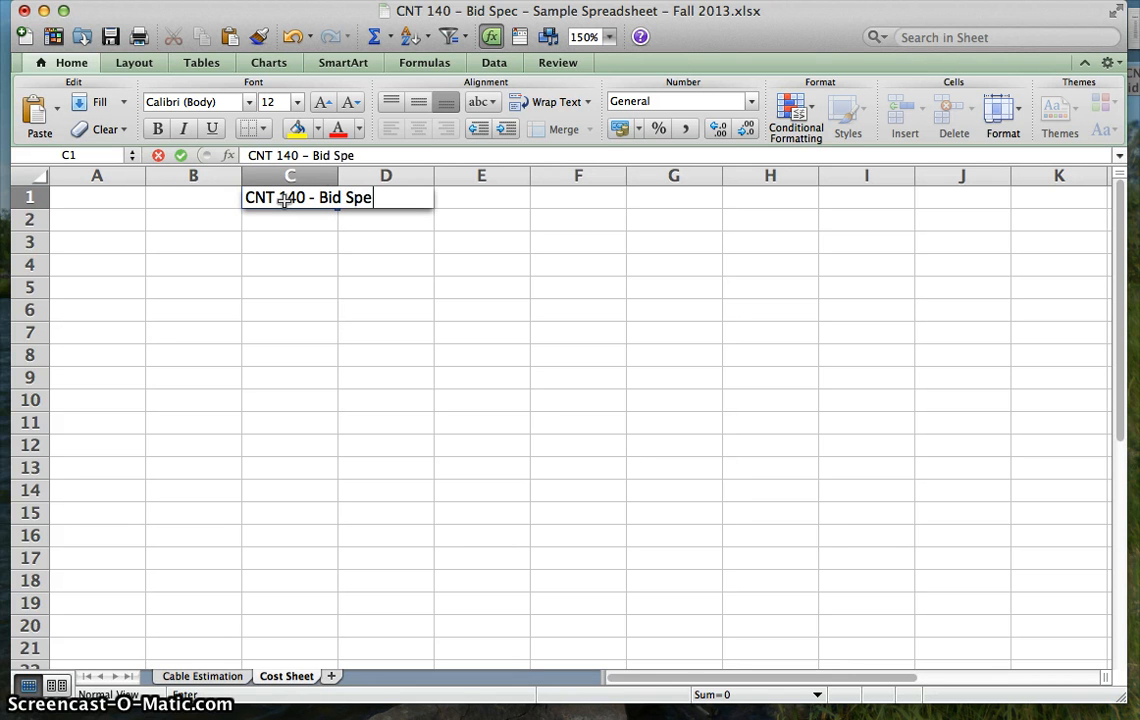
{"action": "type", "text": "c Spreads"}
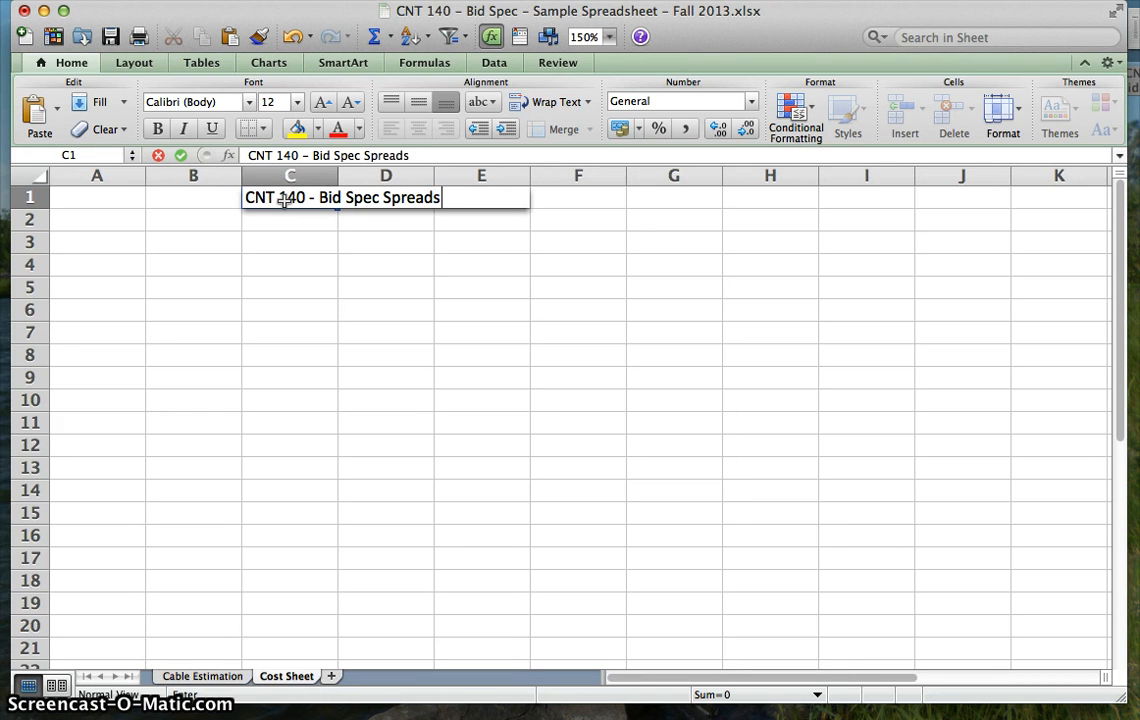
{"action": "type", "text": "heet - Fal"}
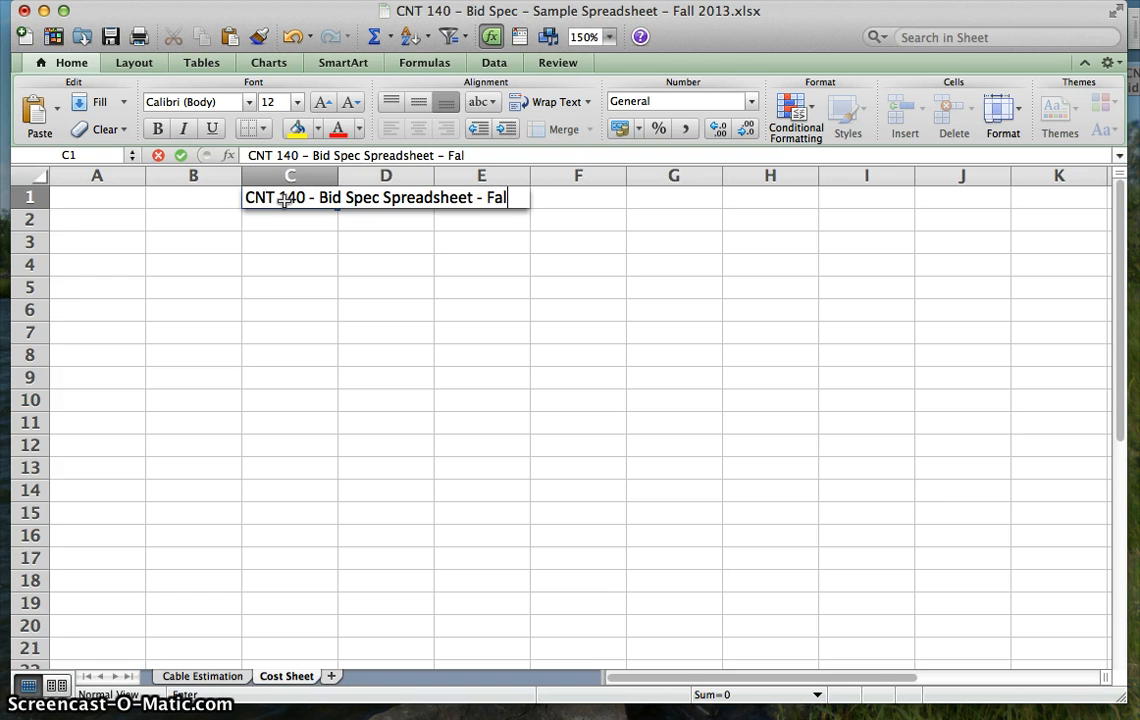
{"action": "type", "text": "l 2013"}
{"action": "key", "text": "Return"}
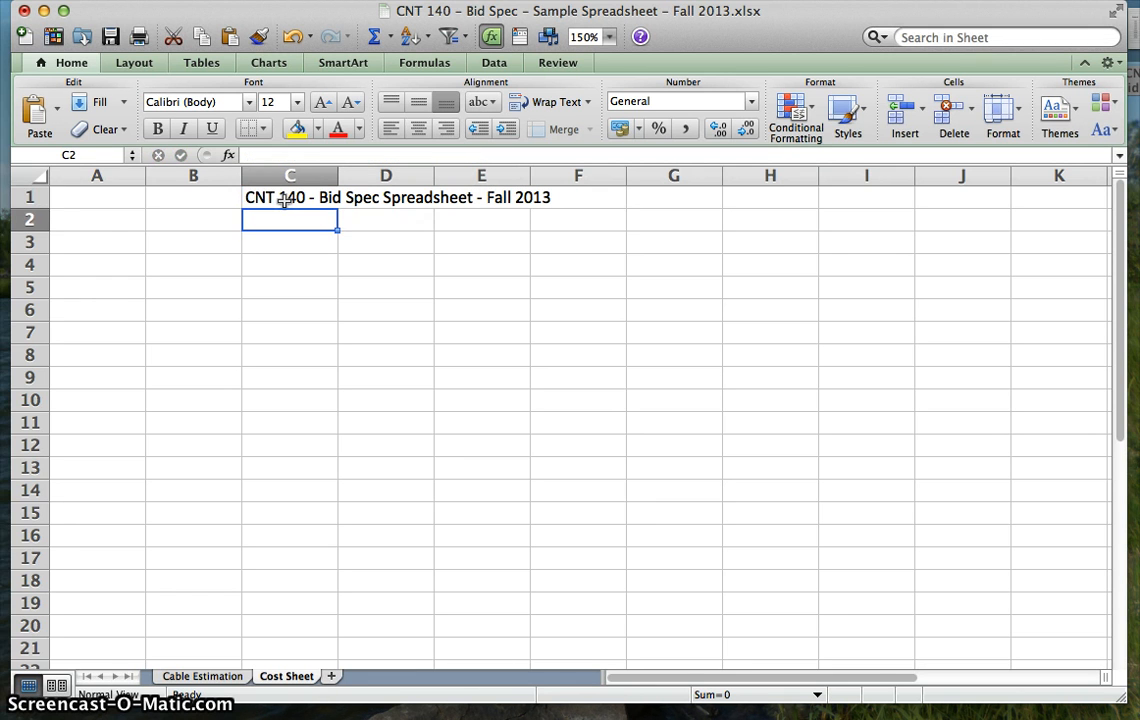
- Enter the column heading "Item" in cell A3
{"action": "left_click", "coordinate": [90, 221]}
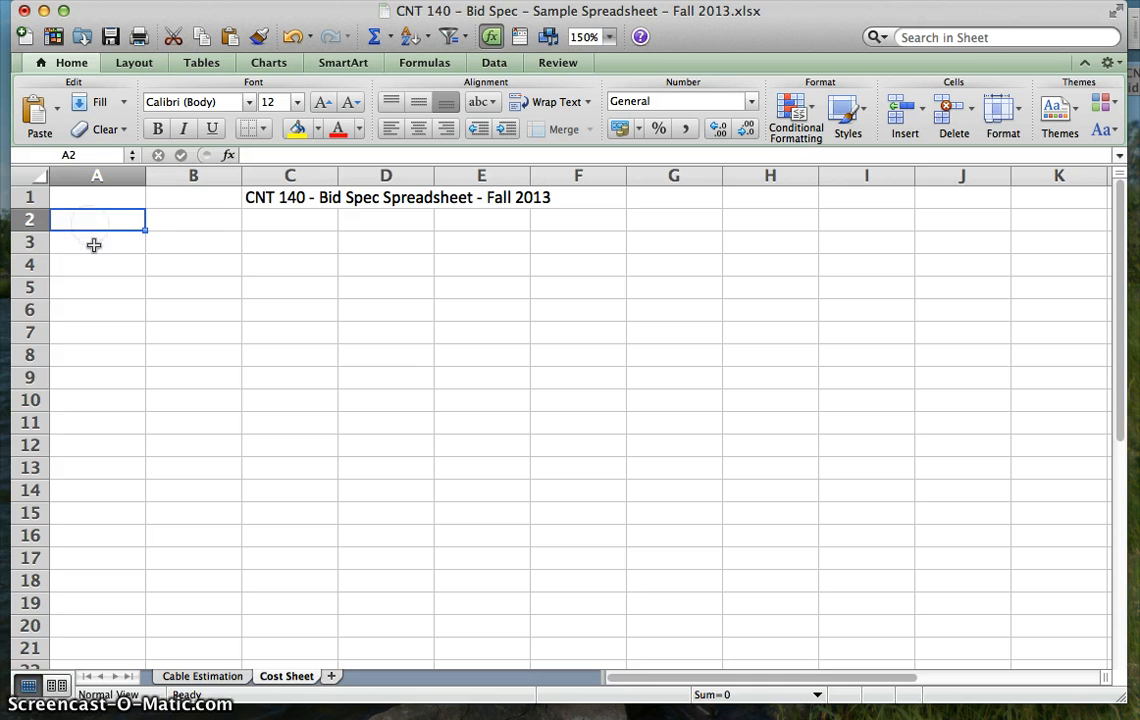
{"action": "left_click", "coordinate": [93, 245]}
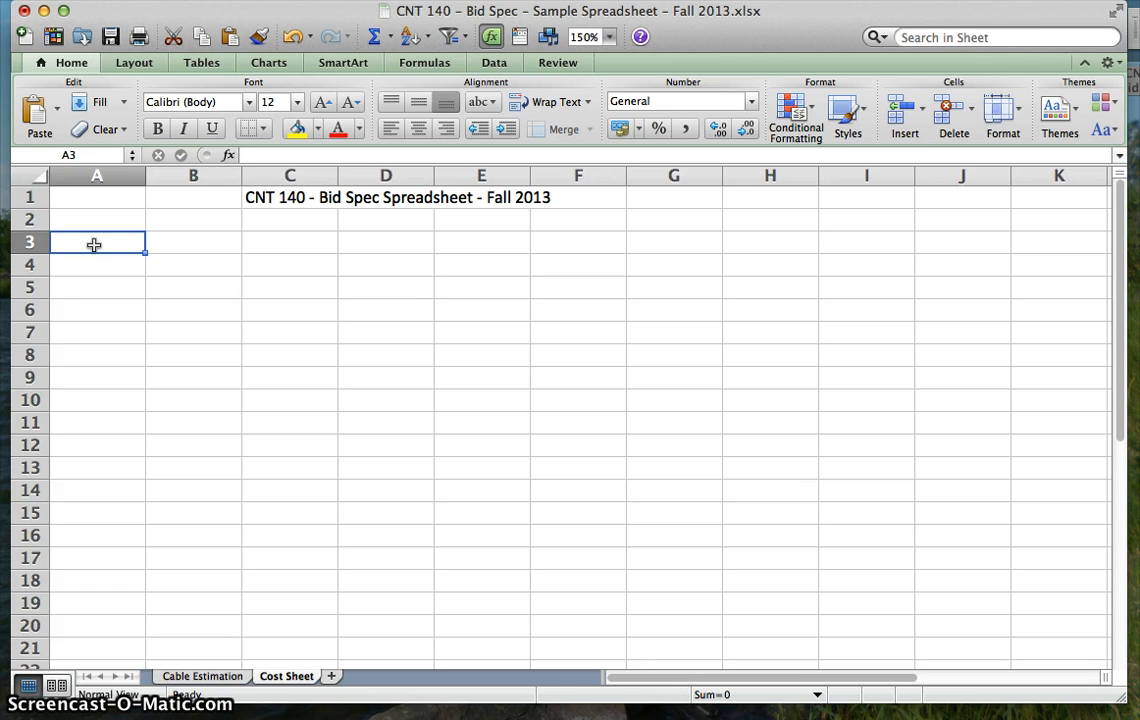
{"action": "type", "text": "letem"}
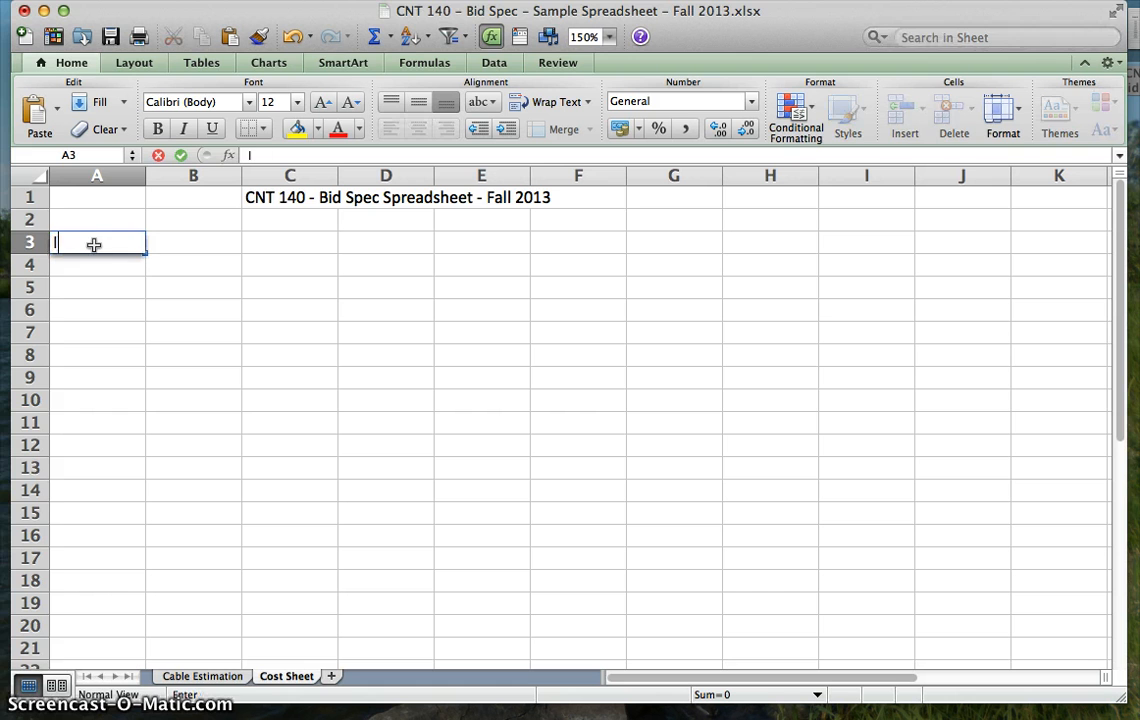
{"action": "key", "text": "BackSpace"}
{"action": "key", "text": "BackSpace"}
{"action": "key", "text": "BackSpace"}
{"action": "key", "text": "BackSpace"}
{"action": "type", "text": "tem"}
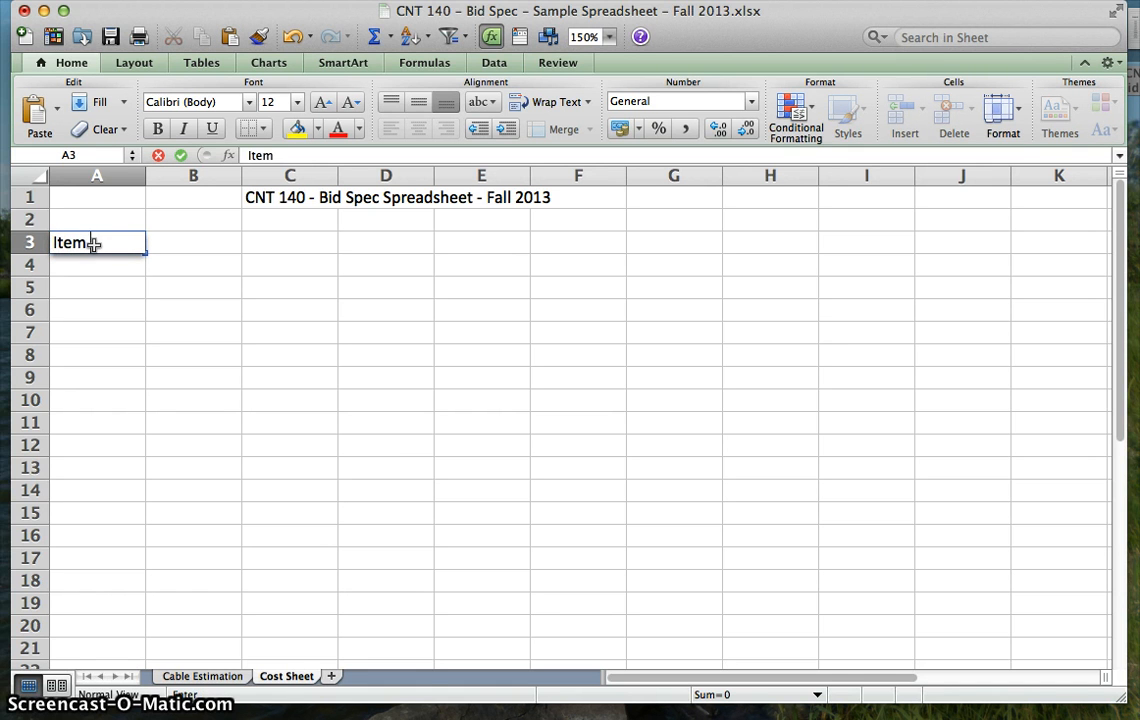
{"action": "key", "text": "Tab"}
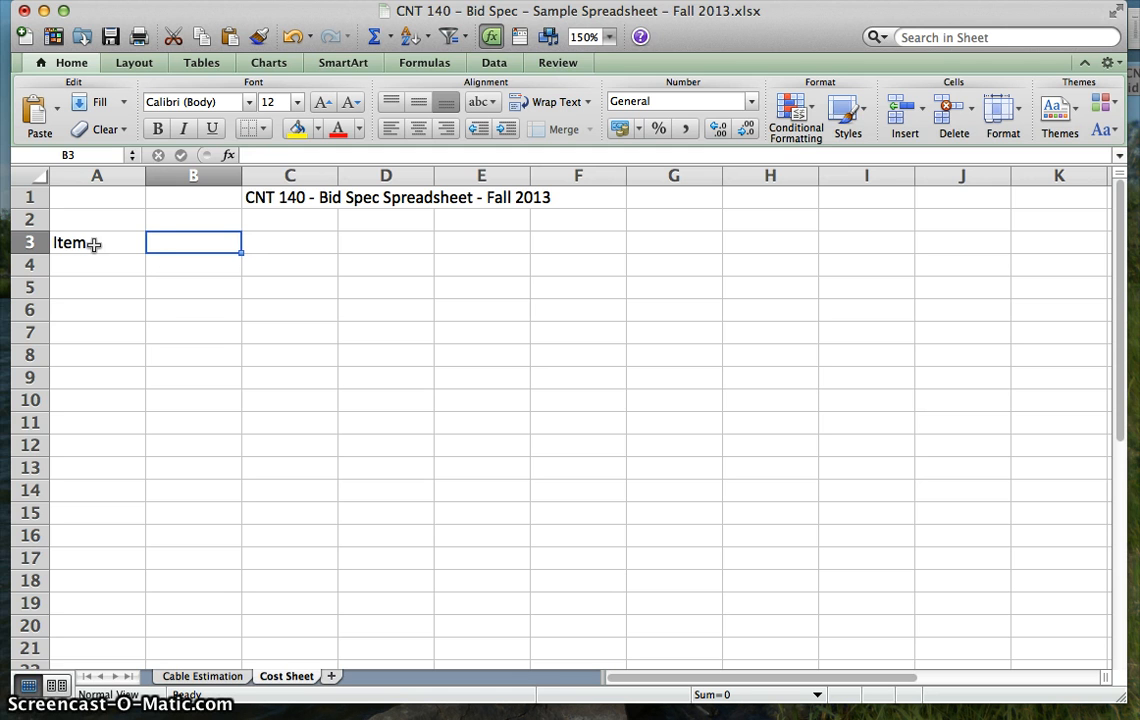
- Enter the column heading "Model" in cell B3
{"action": "type", "text": "Mdoe"}
{"action": "key", "text": "BackSpace"}
{"action": "key", "text": "BackSpace"}
{"action": "key", "text": "BackSpace"}
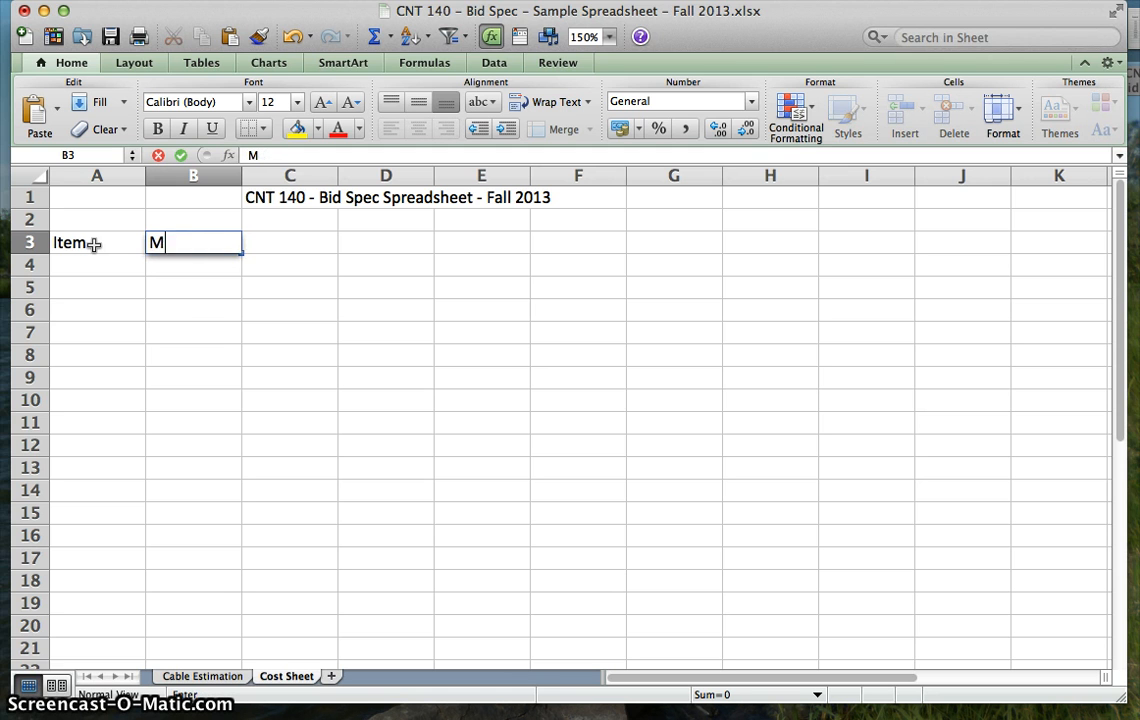
{"action": "type", "text": "odel"}
{"action": "key", "text": "Tab"}
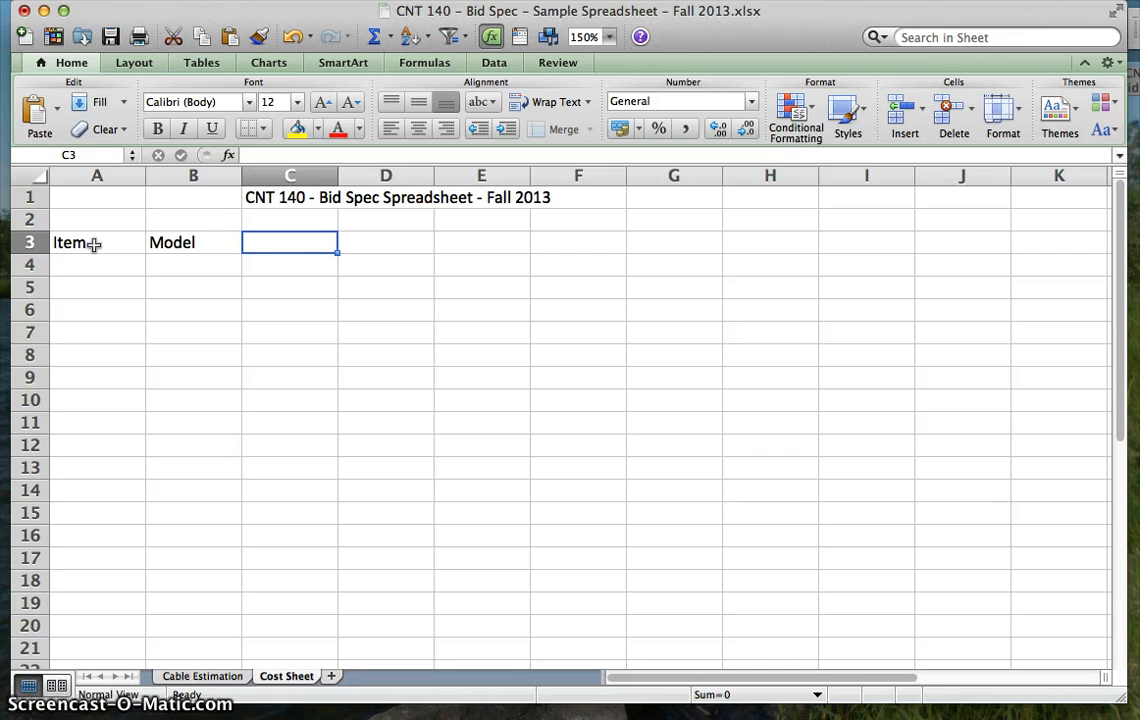
- Enter the column headings "Unit Cost", "Qty" and "Total Cost" in cells C3, D3 and E3
{"action": "left_click", "coordinate": [270, 246]}
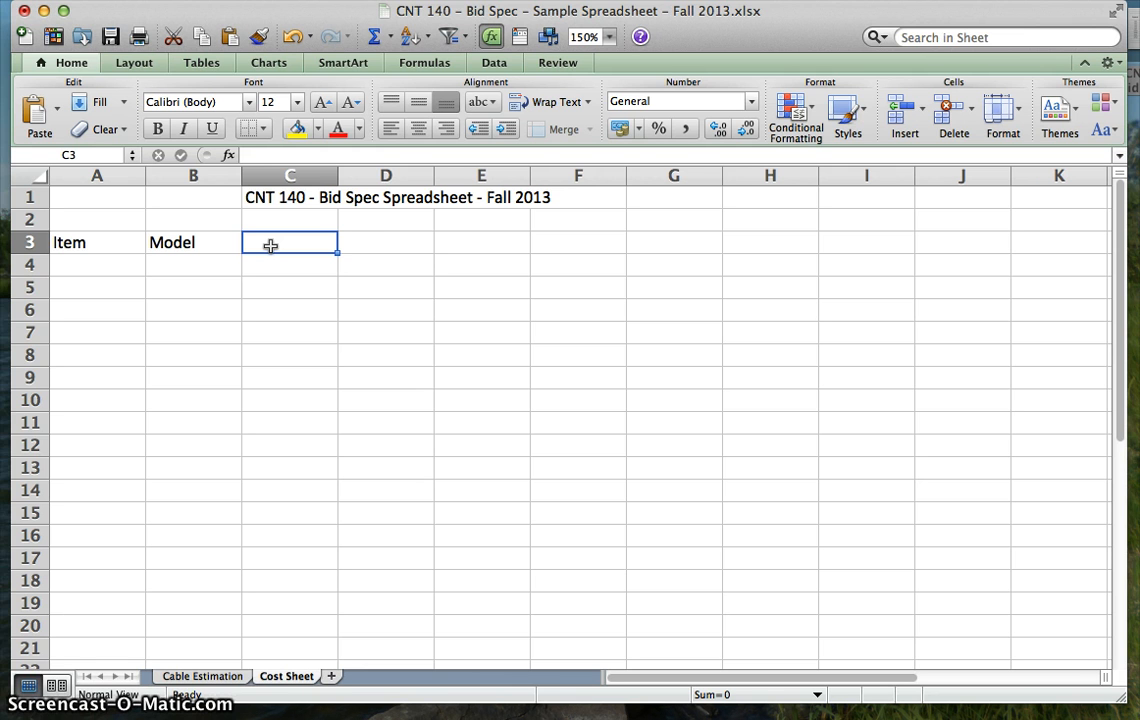
{"action": "type", "text": "Unit Cost"}
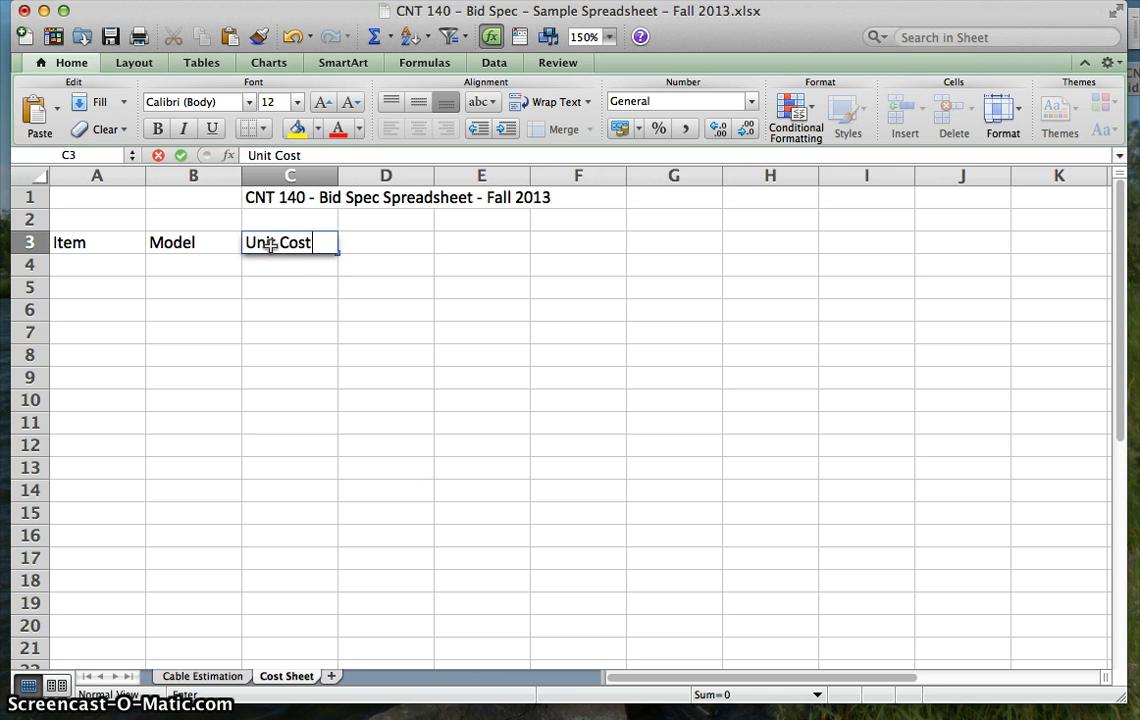
{"action": "key", "text": "Tab"}
{"action": "type", "text": "Q"}
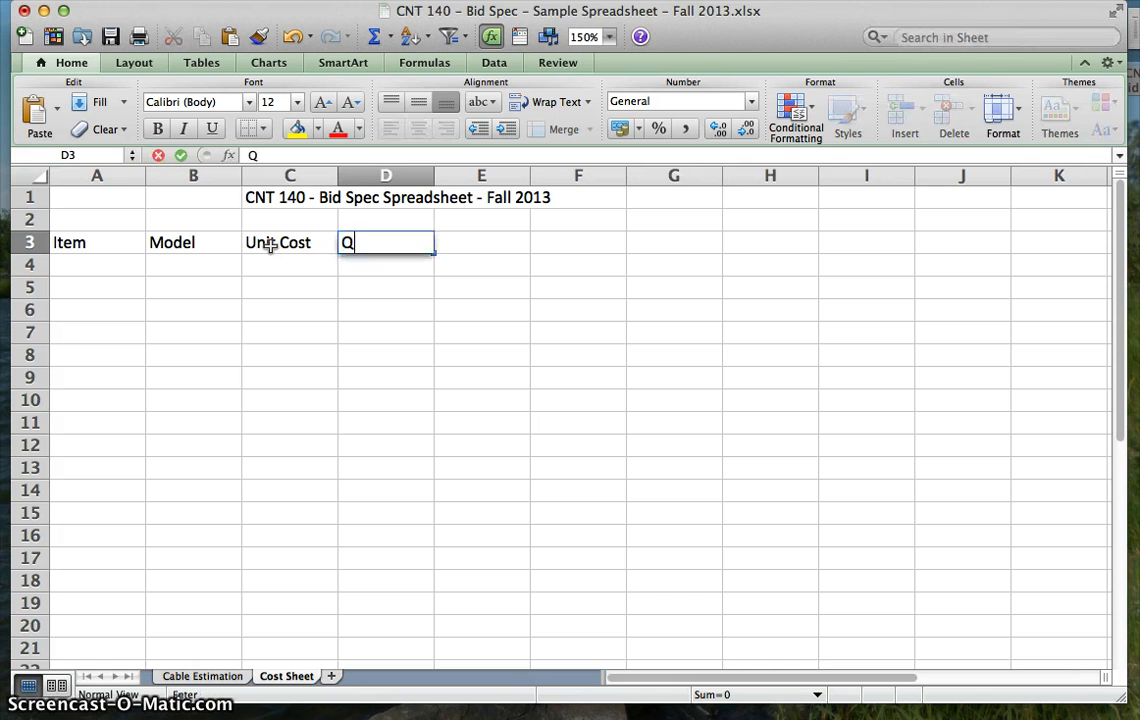
{"action": "type", "text": "ty"}
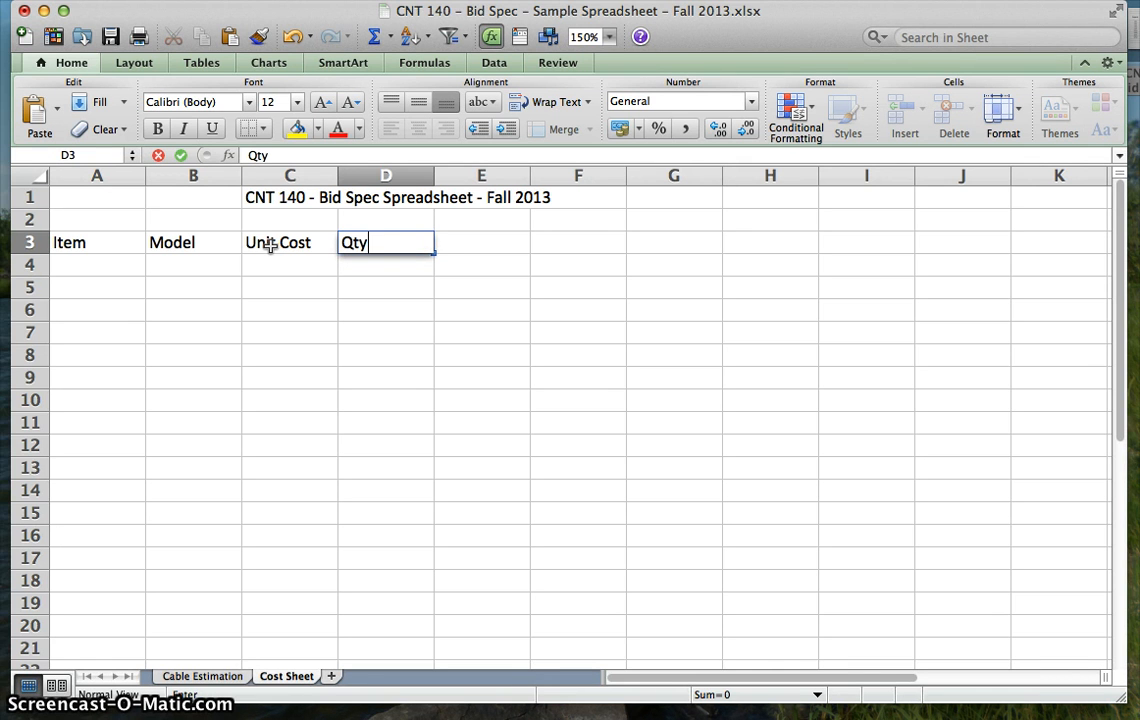
{"action": "key", "text": "Tab"}
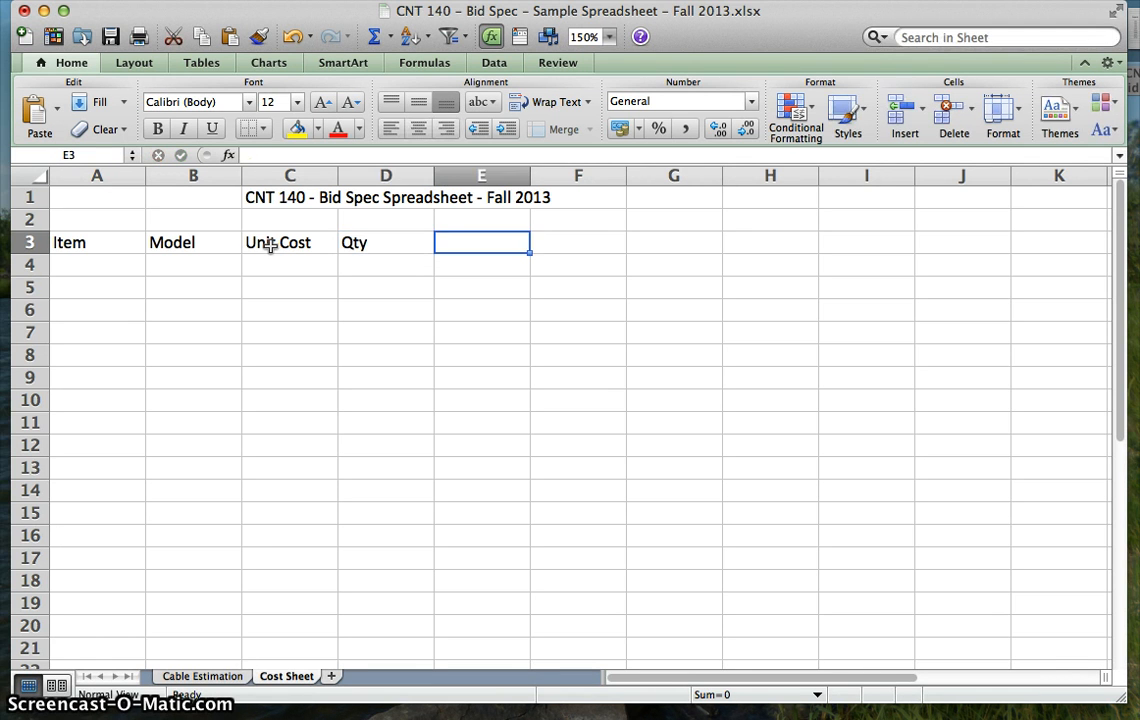
{"action": "type", "text": "Total Cost"}
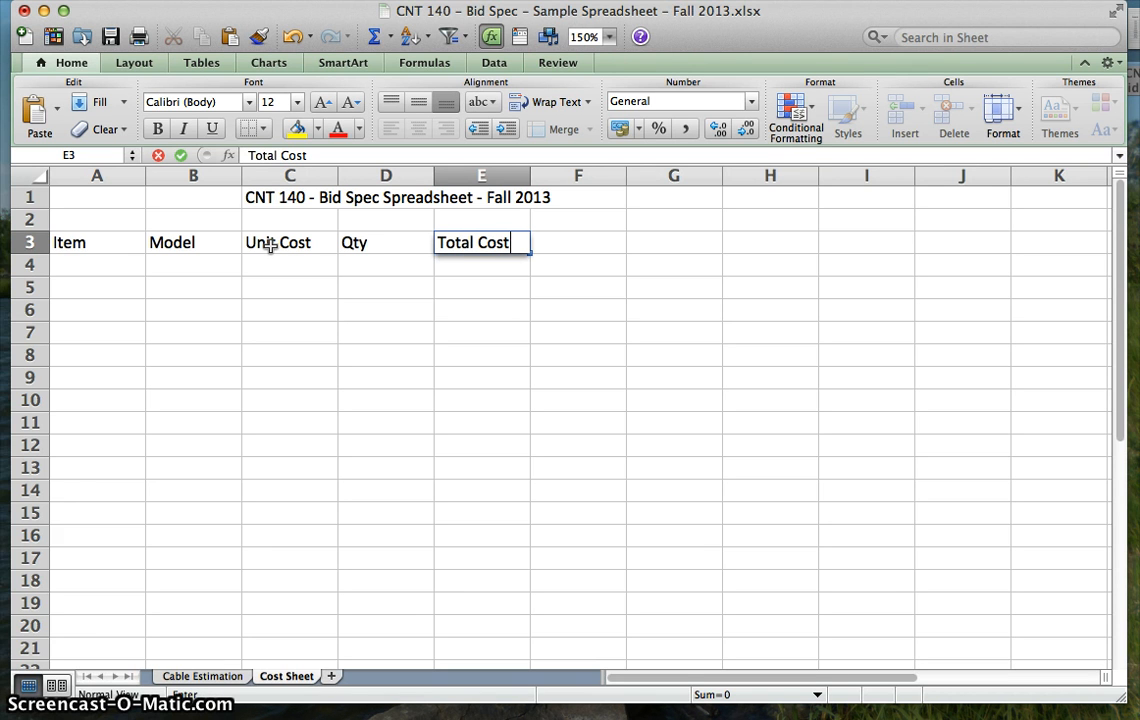
{"action": "key", "text": "Tab"}
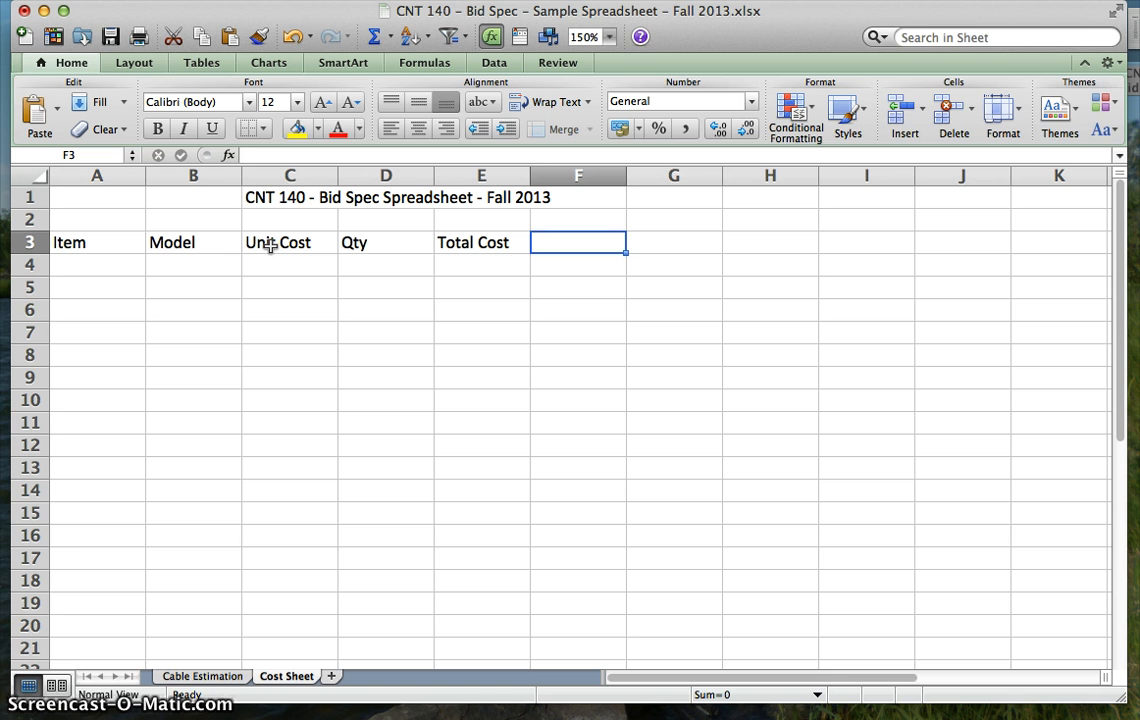
- Enter the column heading "Links/Sources" in cell F3
{"action": "type", "text": "Links"}
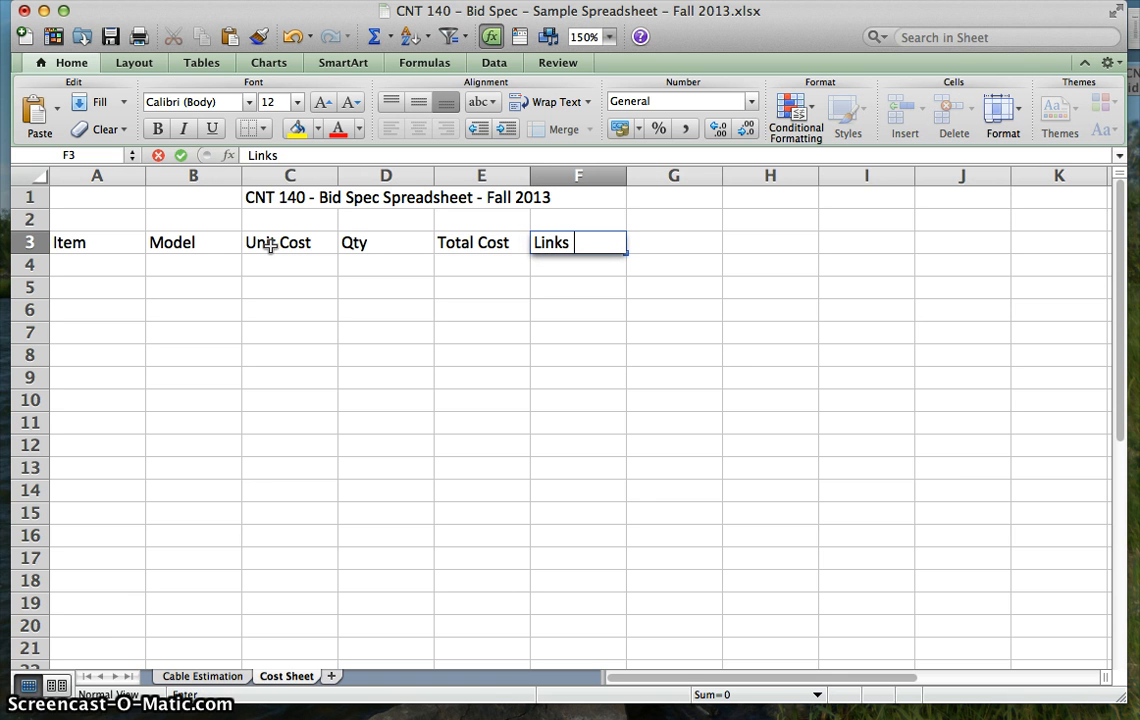
{"action": "type", "text": "/Souce"}
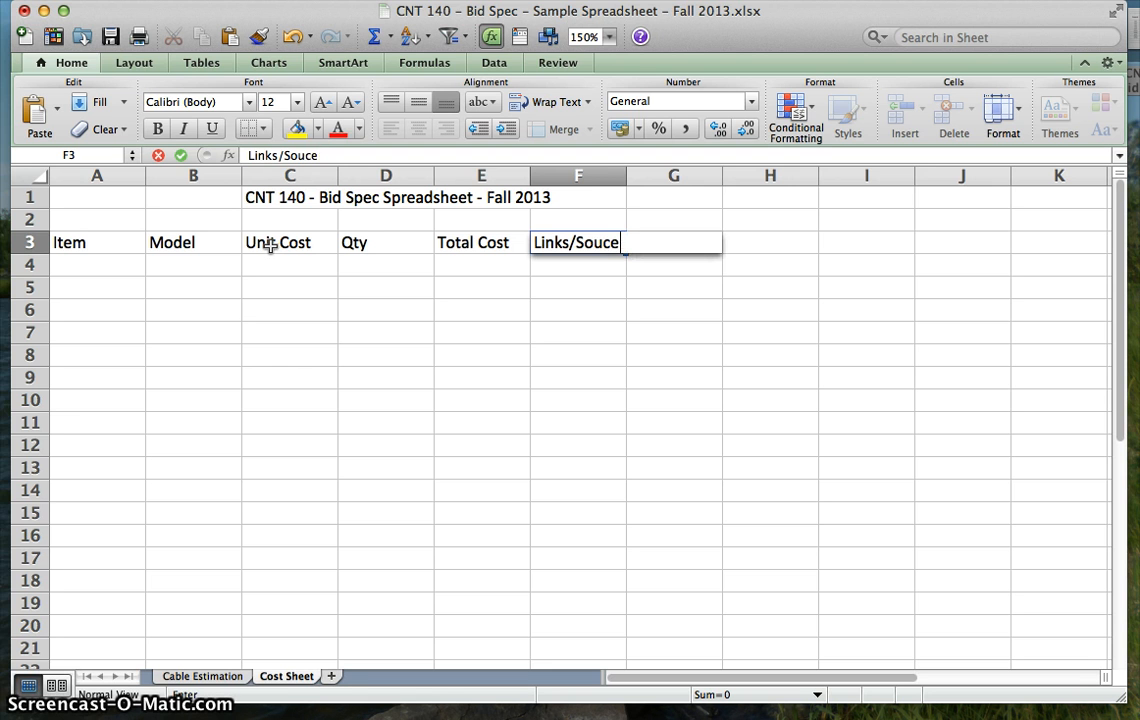
{"action": "key", "text": "BackSpace"}
{"action": "key", "text": "BackSpace"}
{"action": "type", "text": "rces"}
{"action": "key", "text": "Tab"}
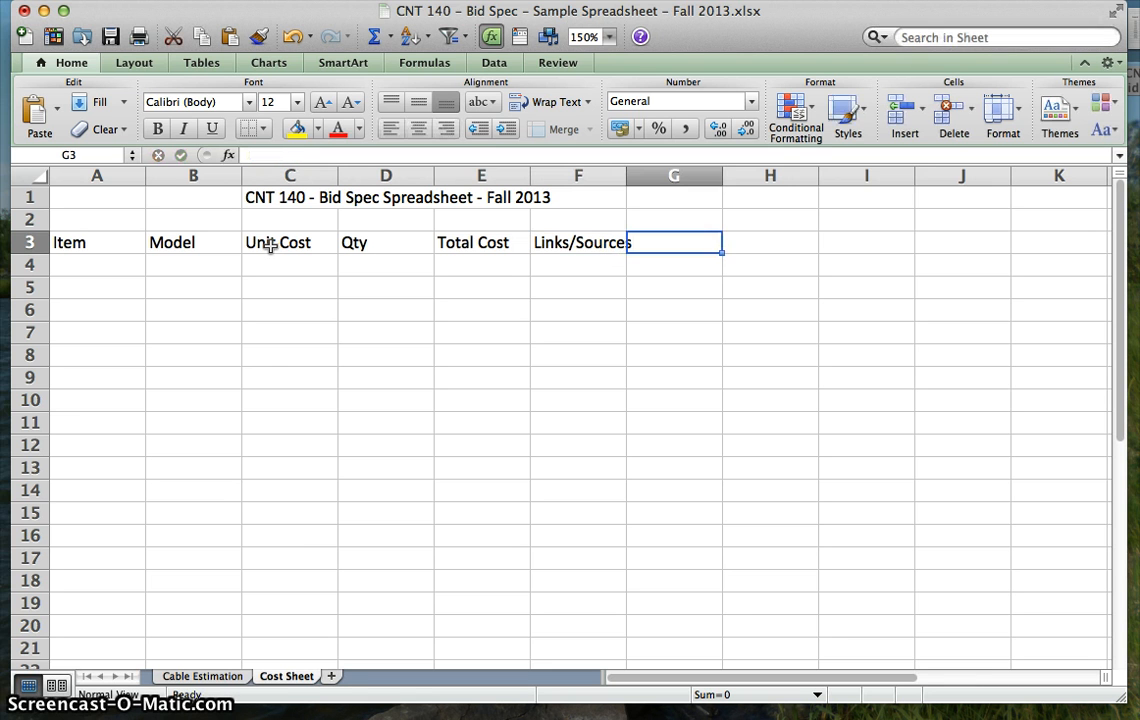
- Make the heading row 3 bold and centre its text horizontally
{"action": "left_click", "coordinate": [33, 242]}
{"action": "left_click", "coordinate": [157, 129]}
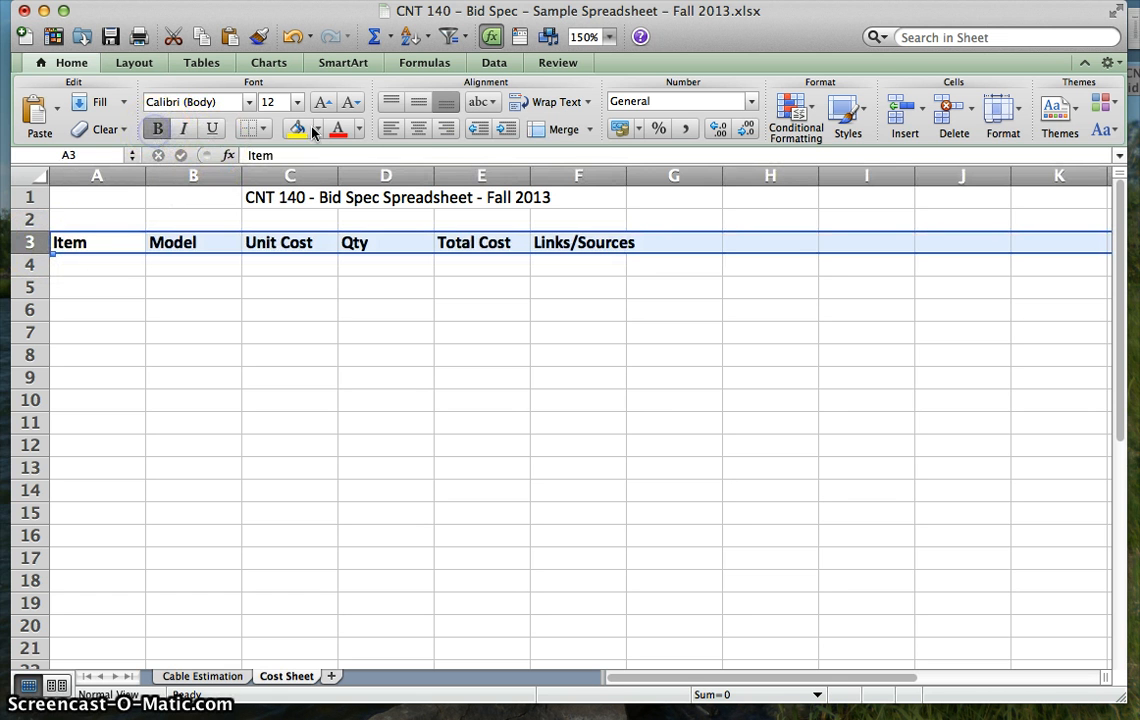
{"action": "left_click", "coordinate": [421, 131]}
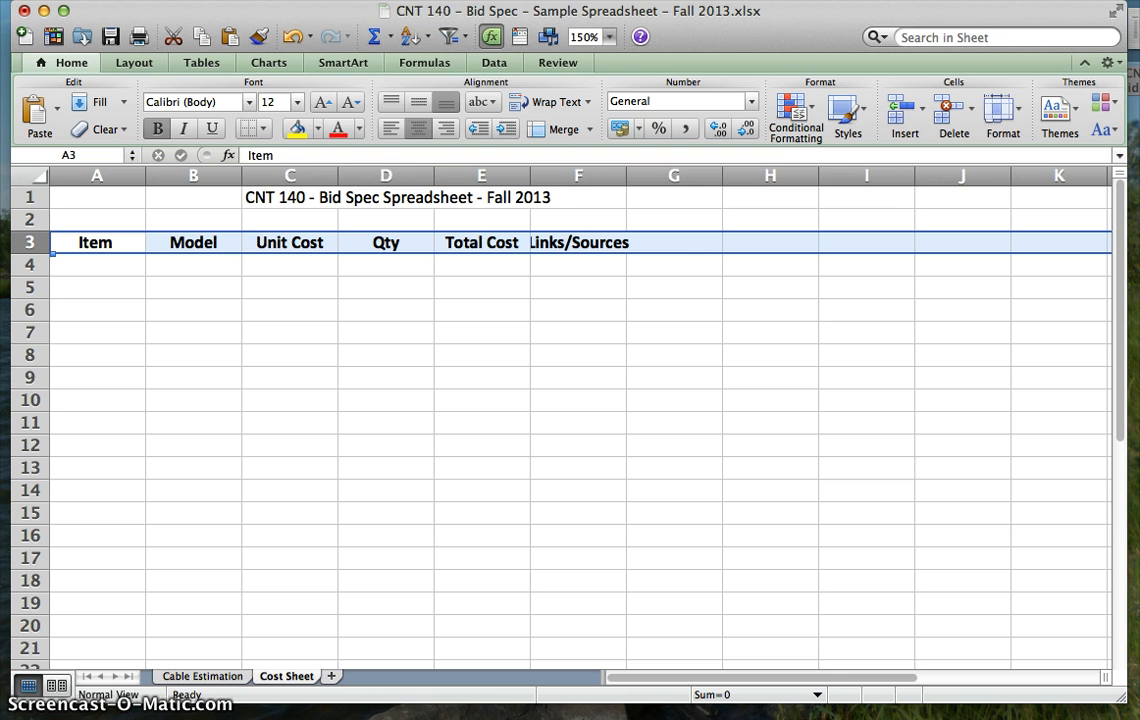
- Turn on text wrapping for the cells of heading row 3
{"action": "left_click", "coordinate": [275, 1]}
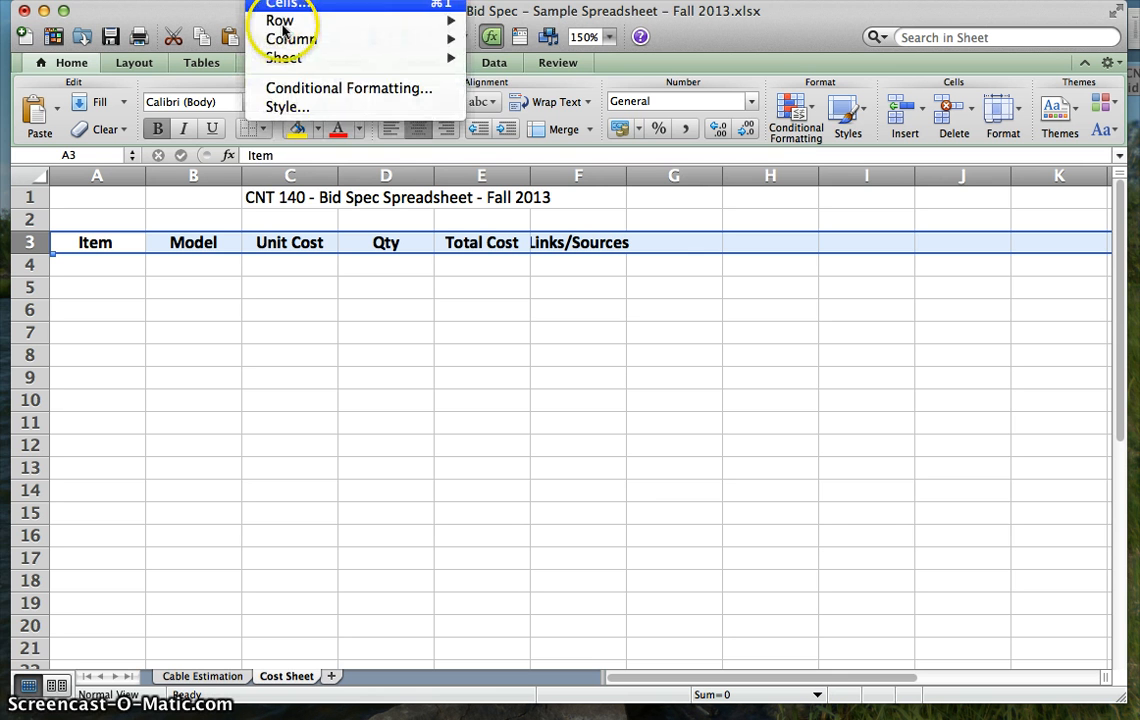
{"action": "left_click", "coordinate": [343, 10]}
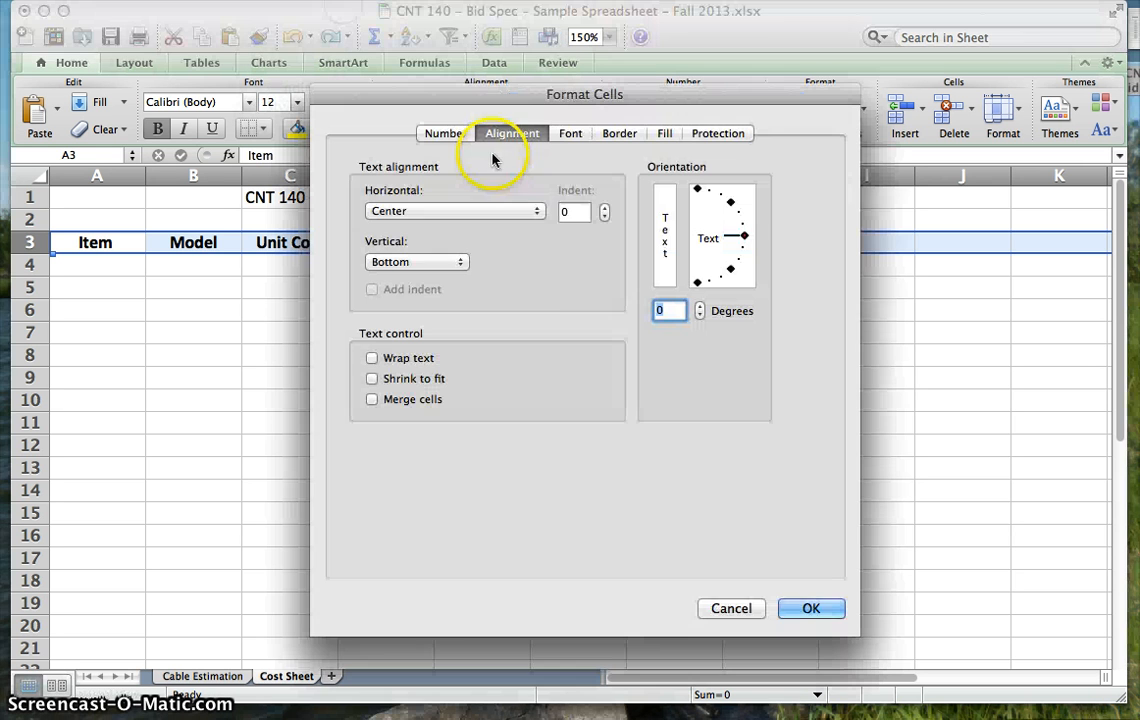
{"action": "left_click", "coordinate": [410, 362]}
{"action": "left_click", "coordinate": [795, 608]}
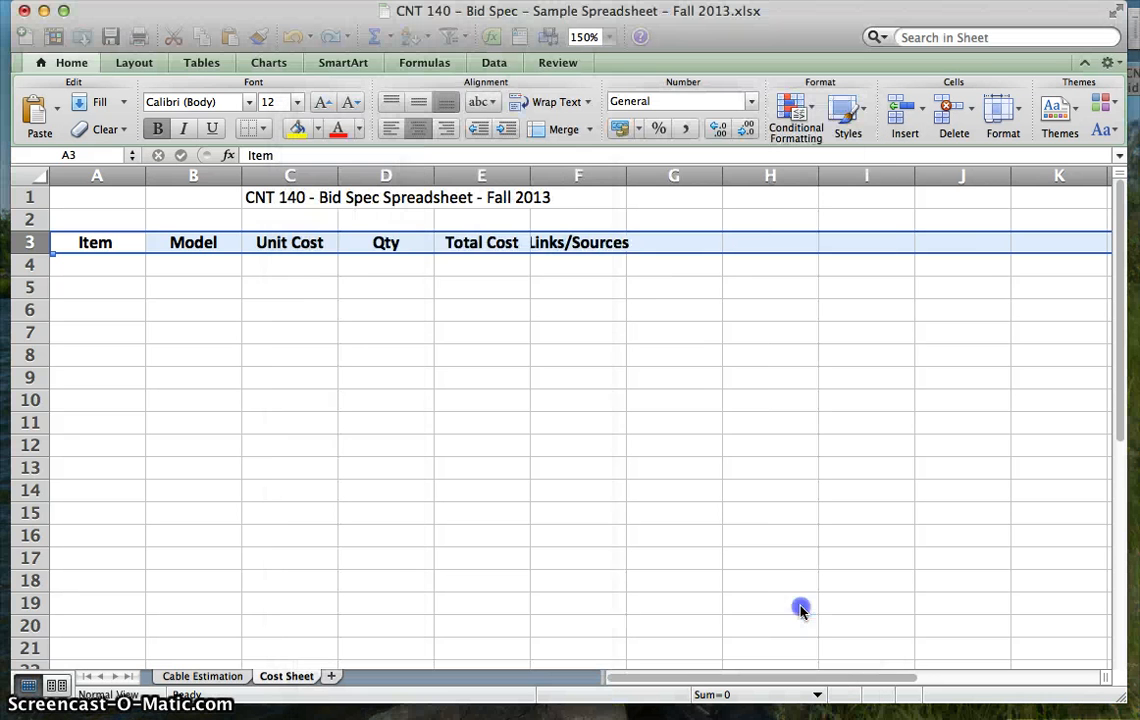
- Widen the Item column A to several times its width and the Links/Sources column F to fit its heading on one line
{"action": "left_click", "coordinate": [189, 198]}
{"action": "left_click_drag", "start_coordinate": [145, 178], "coordinate": [483, 219]}
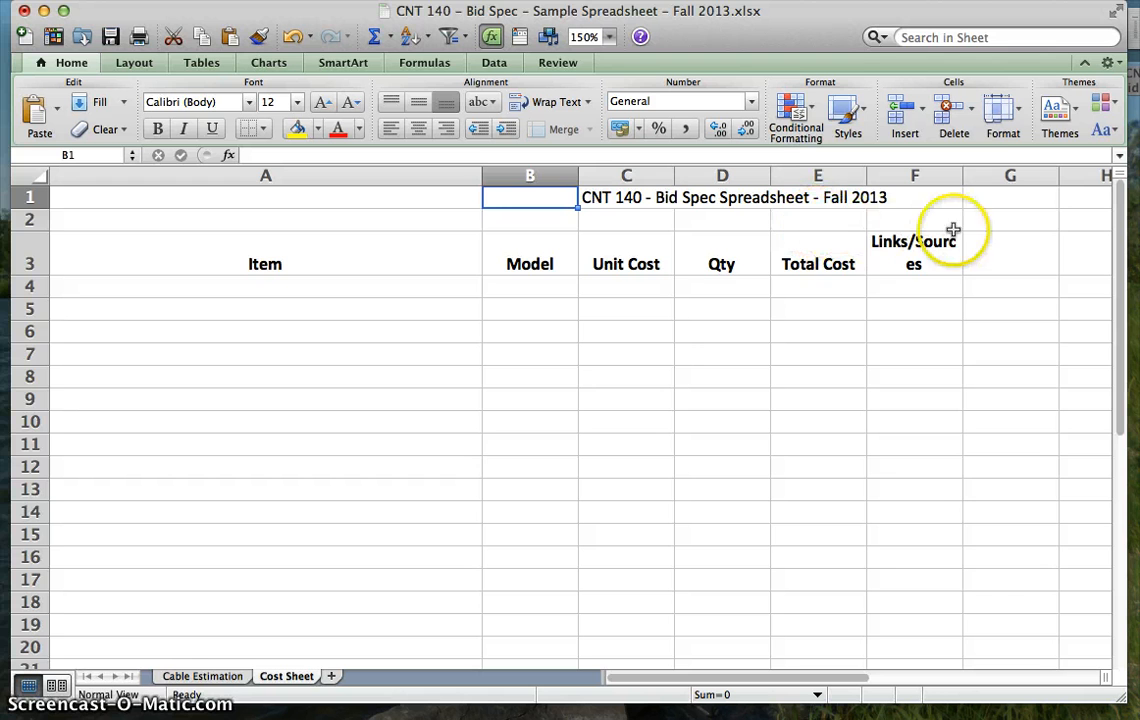
{"action": "left_click_drag", "start_coordinate": [961, 177], "coordinate": [1089, 196]}
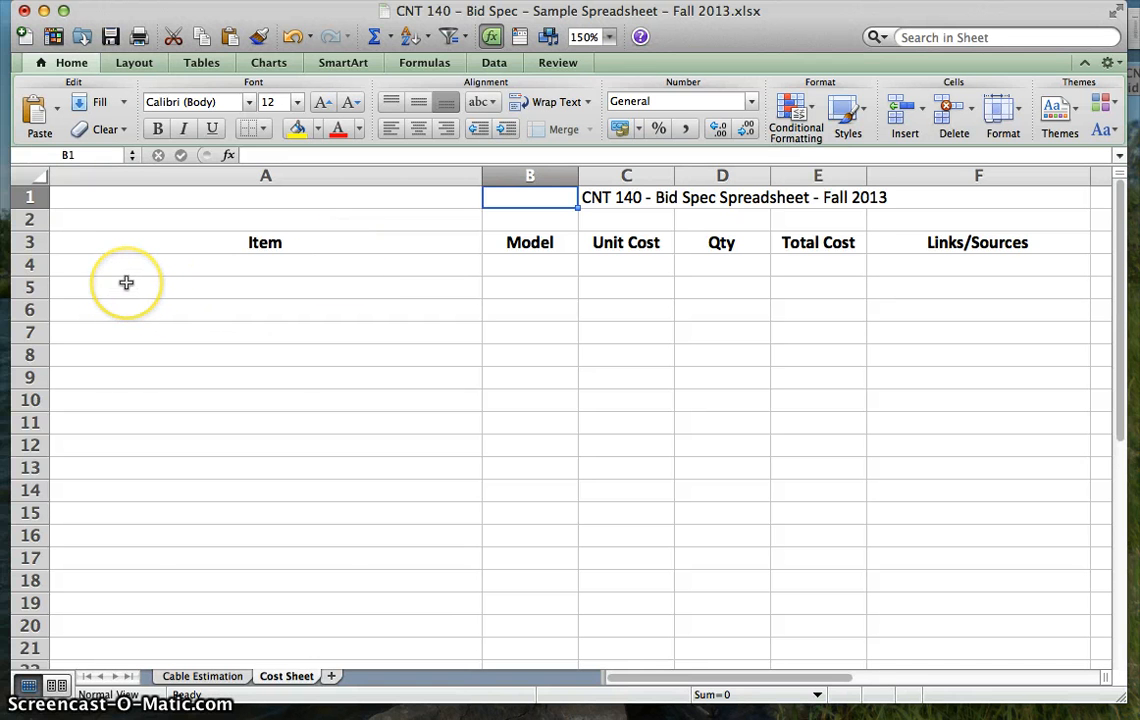
- Insert a new blank column before the Item column
{"action": "left_click", "coordinate": [82, 290]}
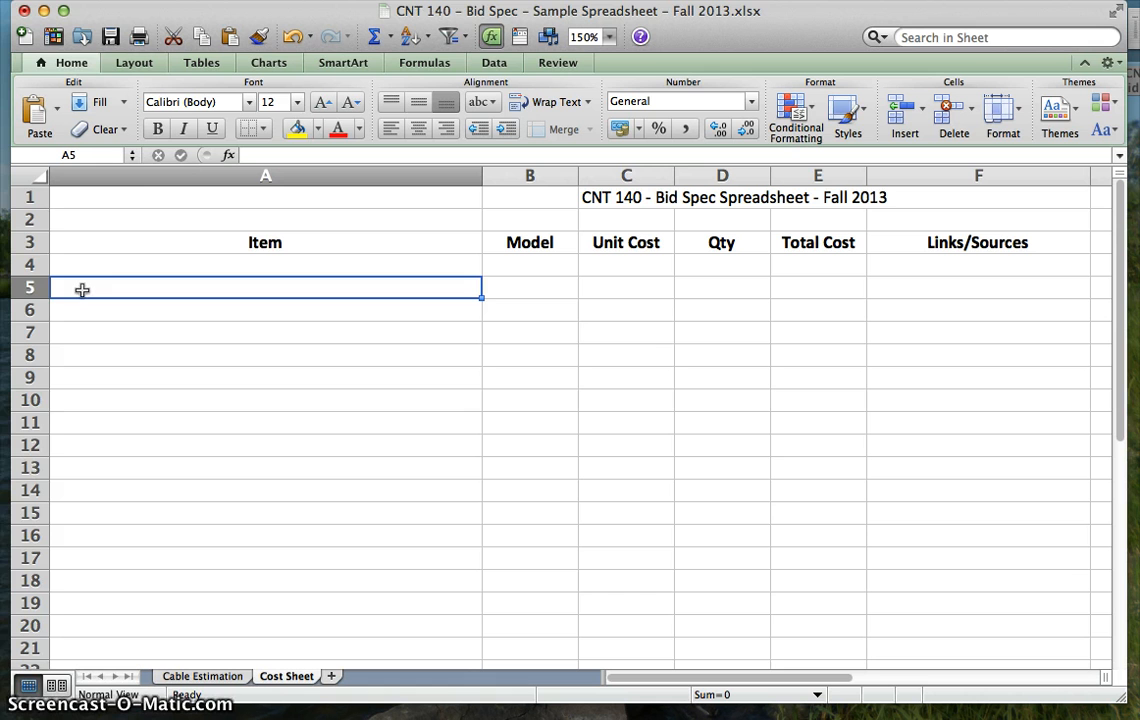
{"action": "left_click", "coordinate": [167, 172]}
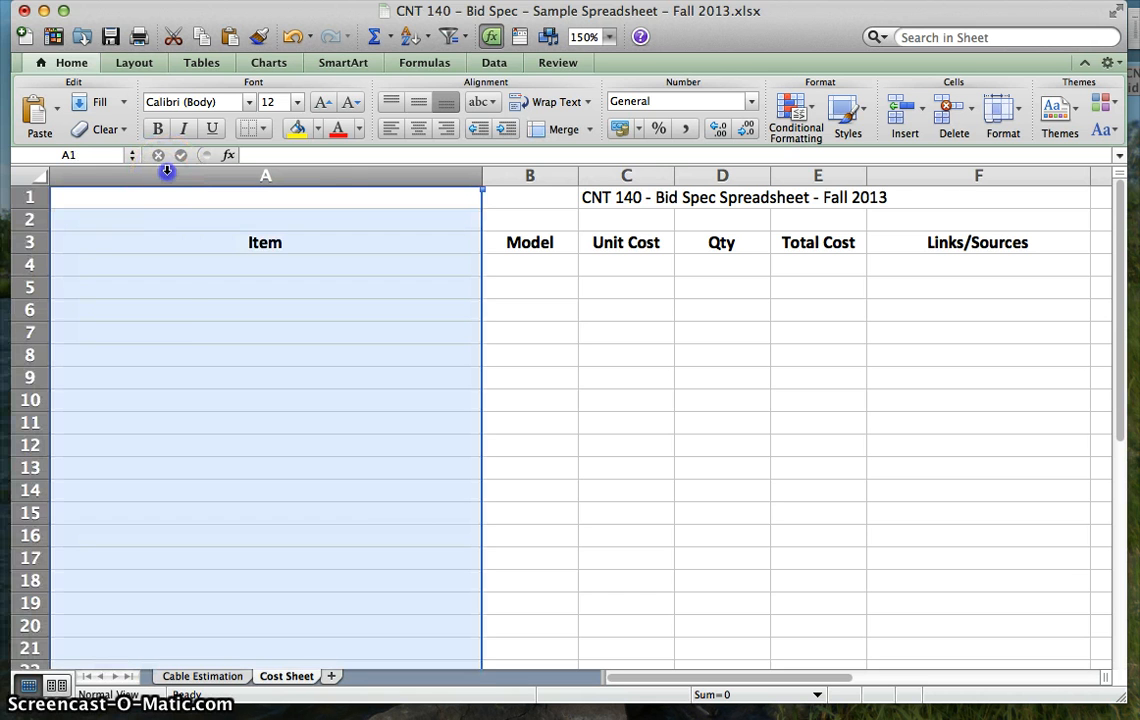
{"action": "right_click", "coordinate": [167, 172]}
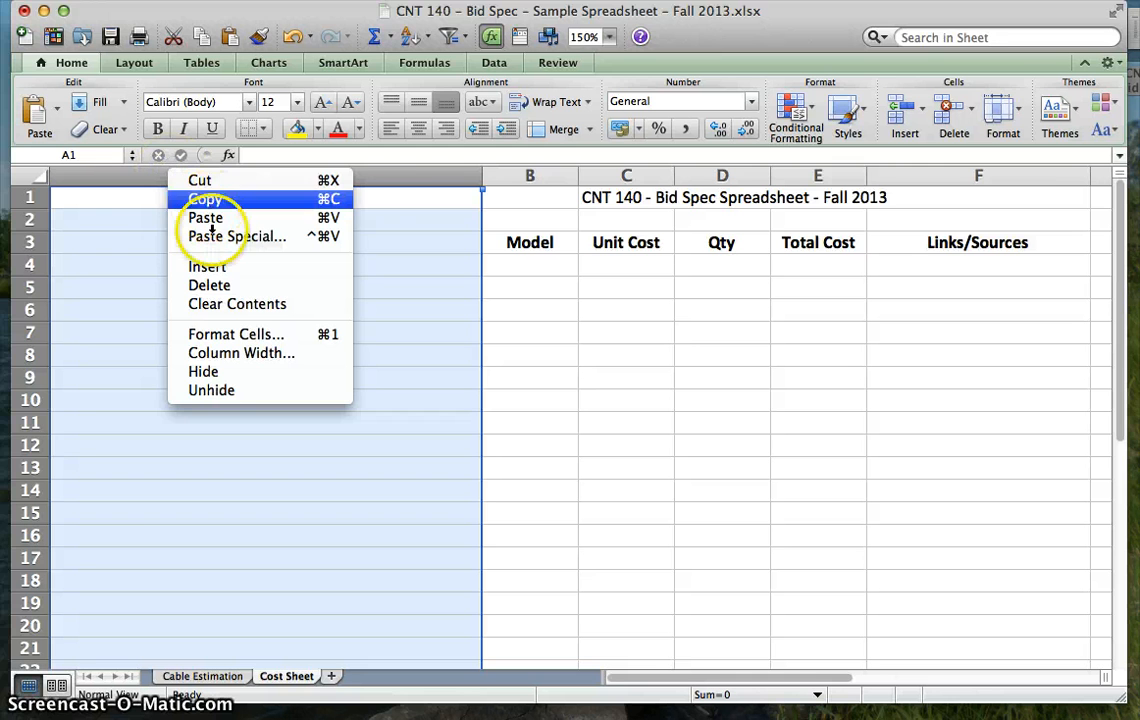
{"action": "left_click", "coordinate": [215, 267]}
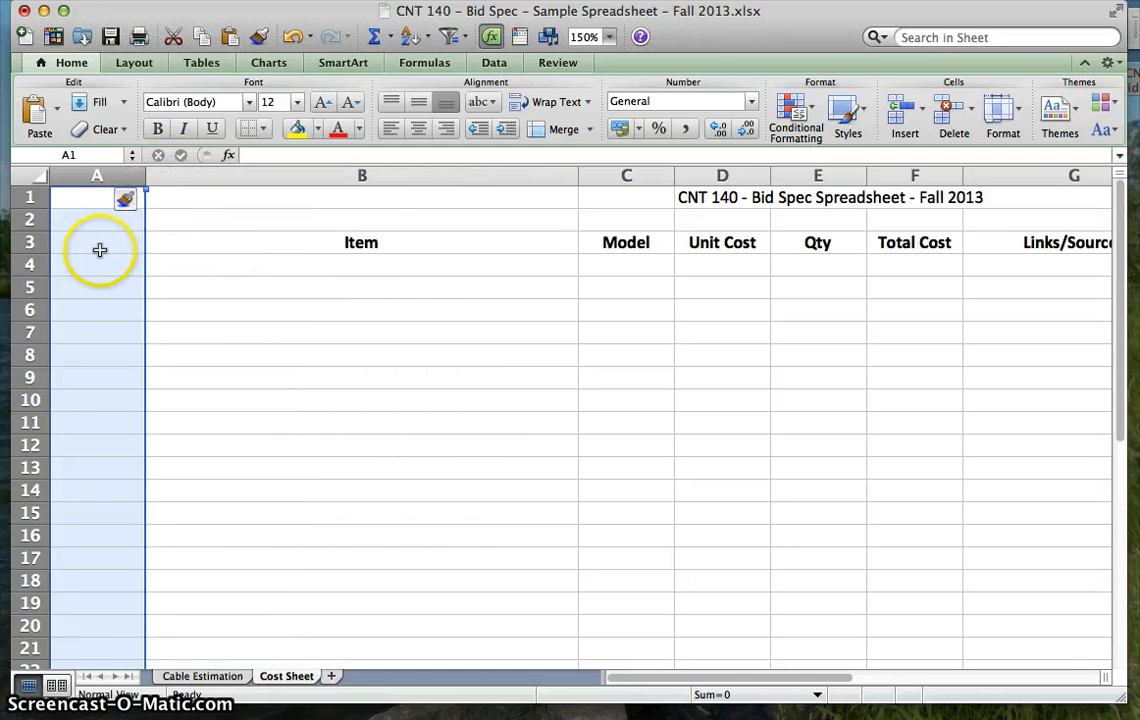
- Enter the column heading "Area" in cell A3 of the new column
{"action": "left_click", "coordinate": [83, 246]}
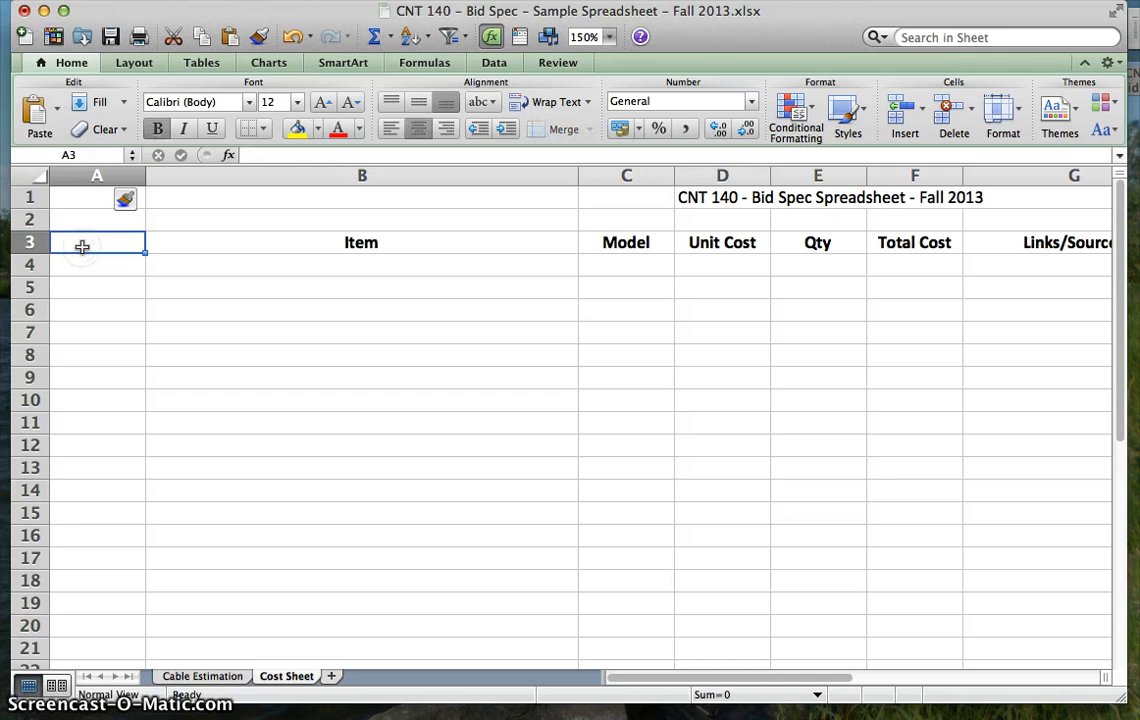
{"action": "type", "text": "Area"}
- Enter the area name "Horizontal Cable" in cell A4
{"action": "left_click", "coordinate": [85, 267]}
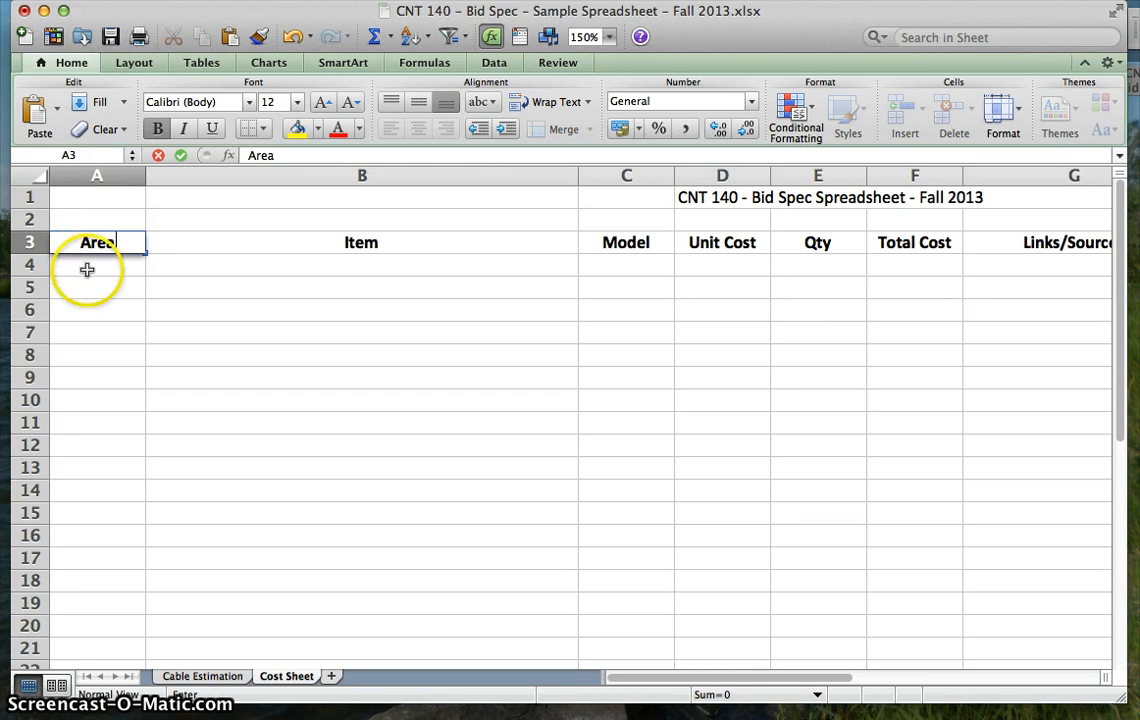
{"action": "type", "text": "Horizon"}
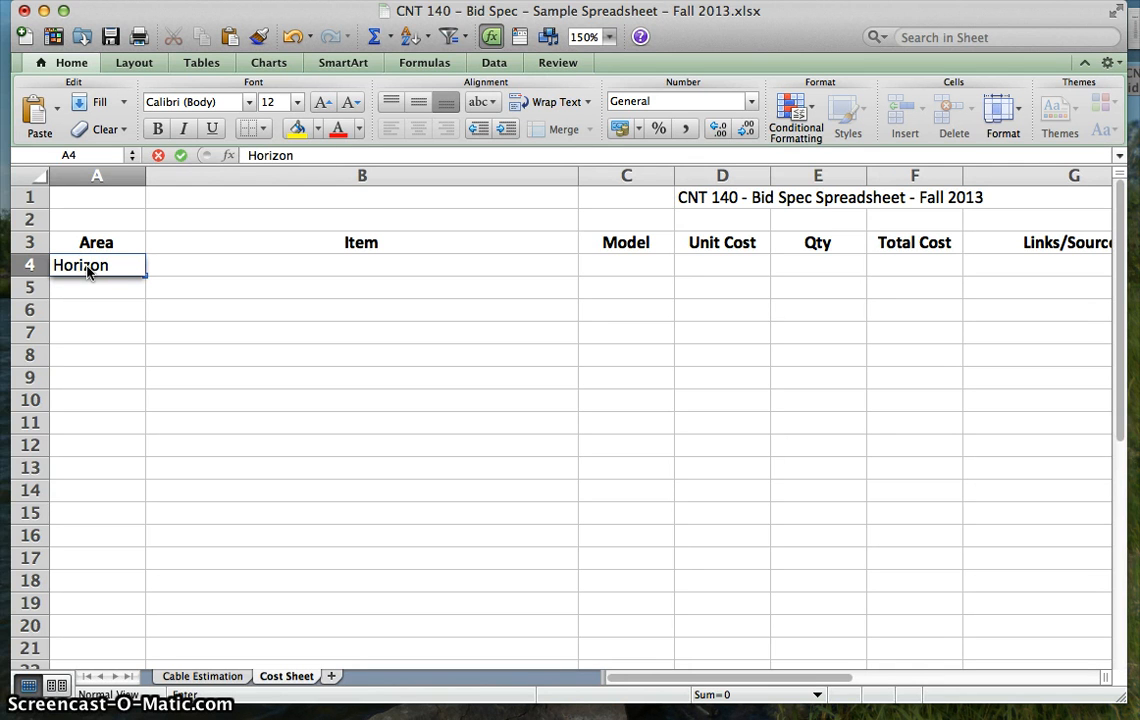
{"action": "type", "text": "tal Cable"}
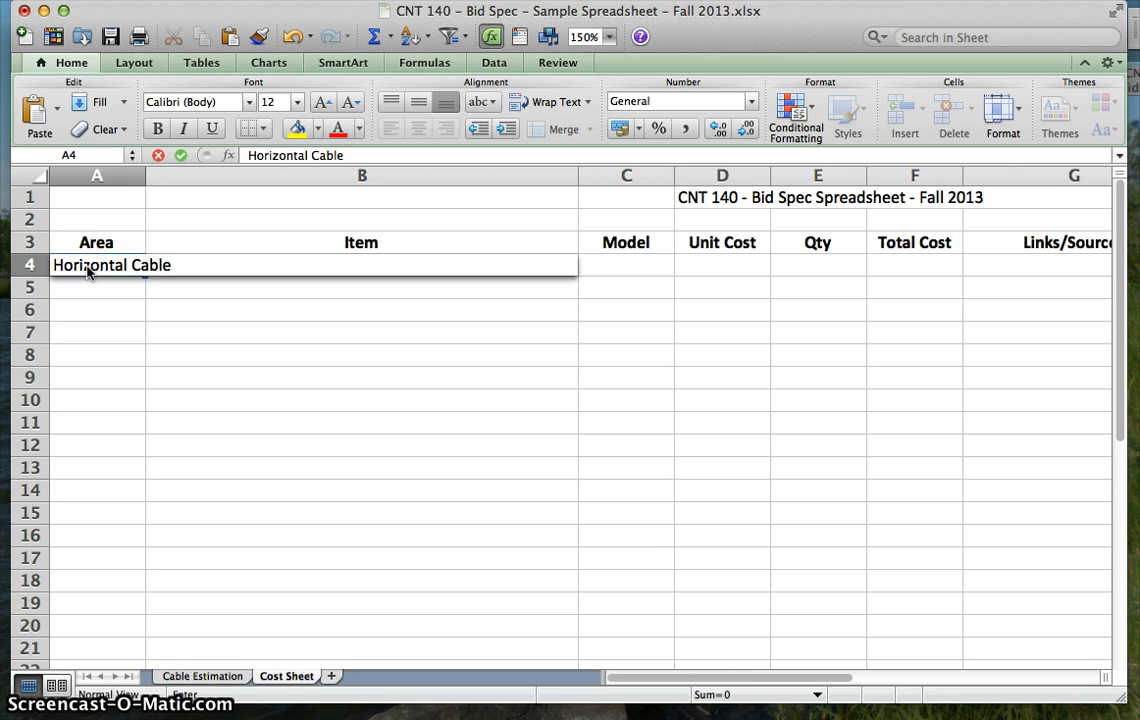
{"action": "key", "text": "Return"}
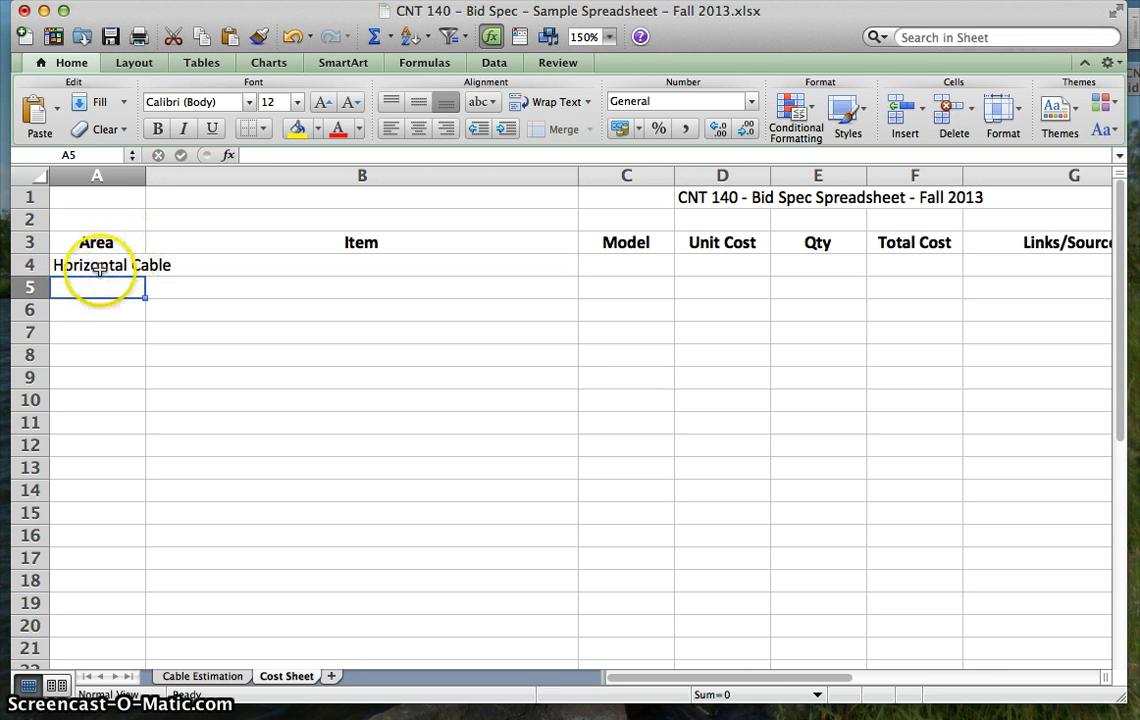
- Turn on text wrapping for all of column A
{"action": "left_click", "coordinate": [100, 176]}
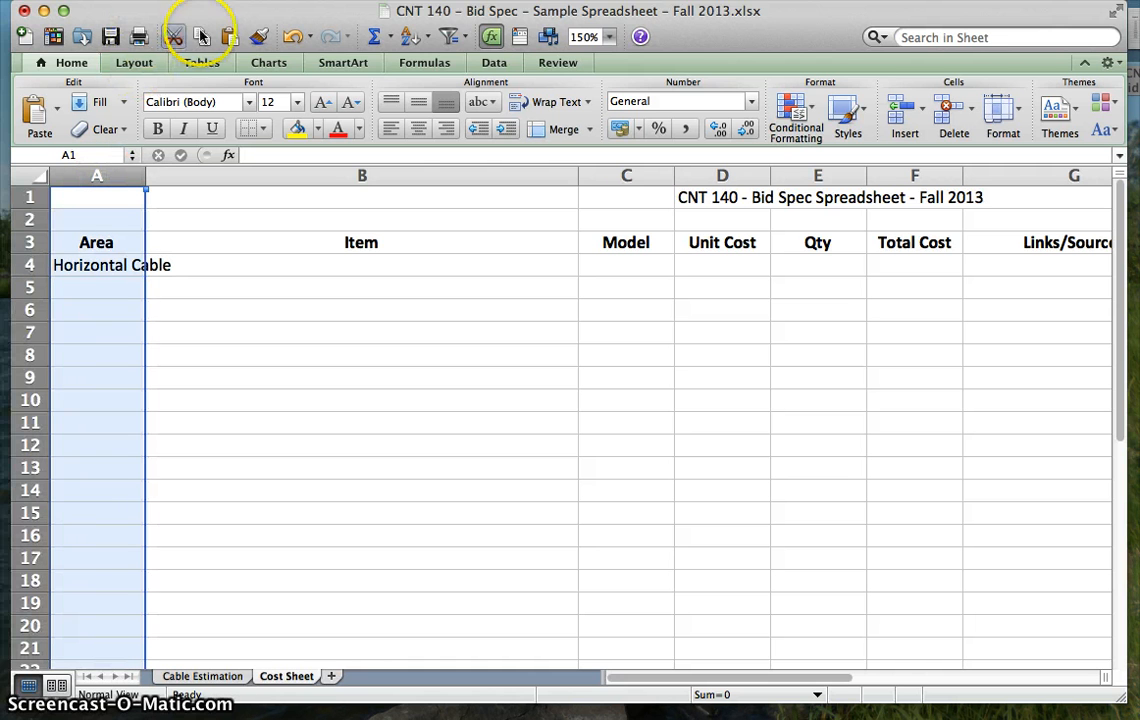
{"action": "left_click", "coordinate": [245, 1]}
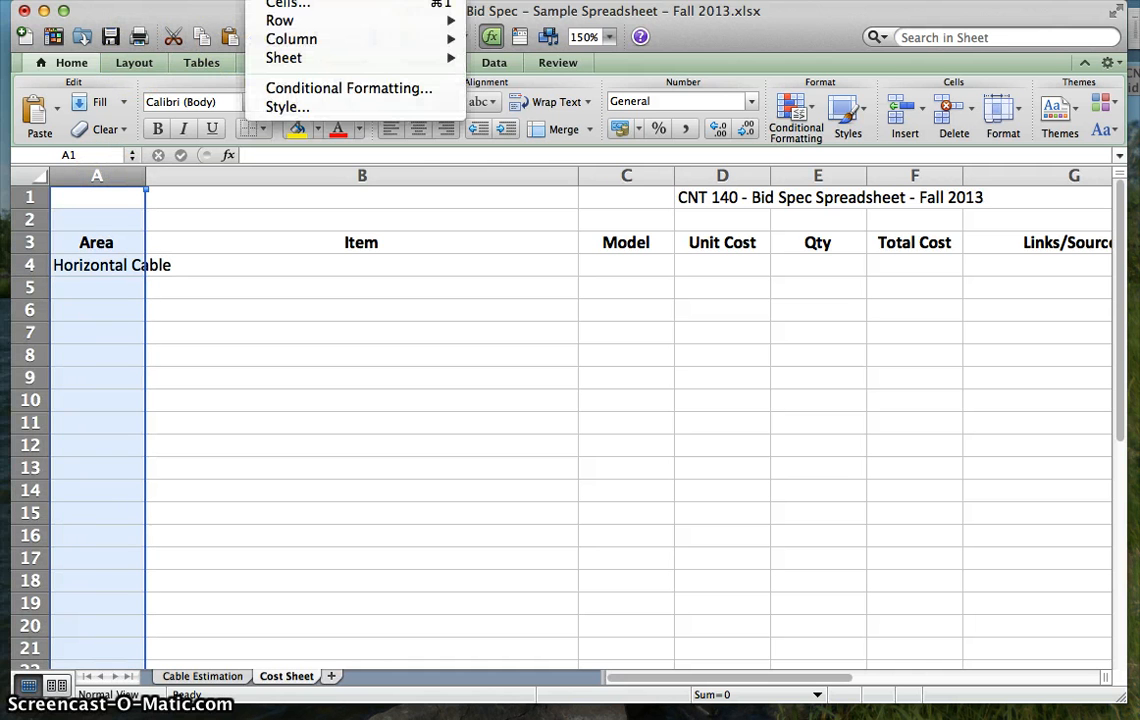
{"action": "left_click", "coordinate": [288, 4]}
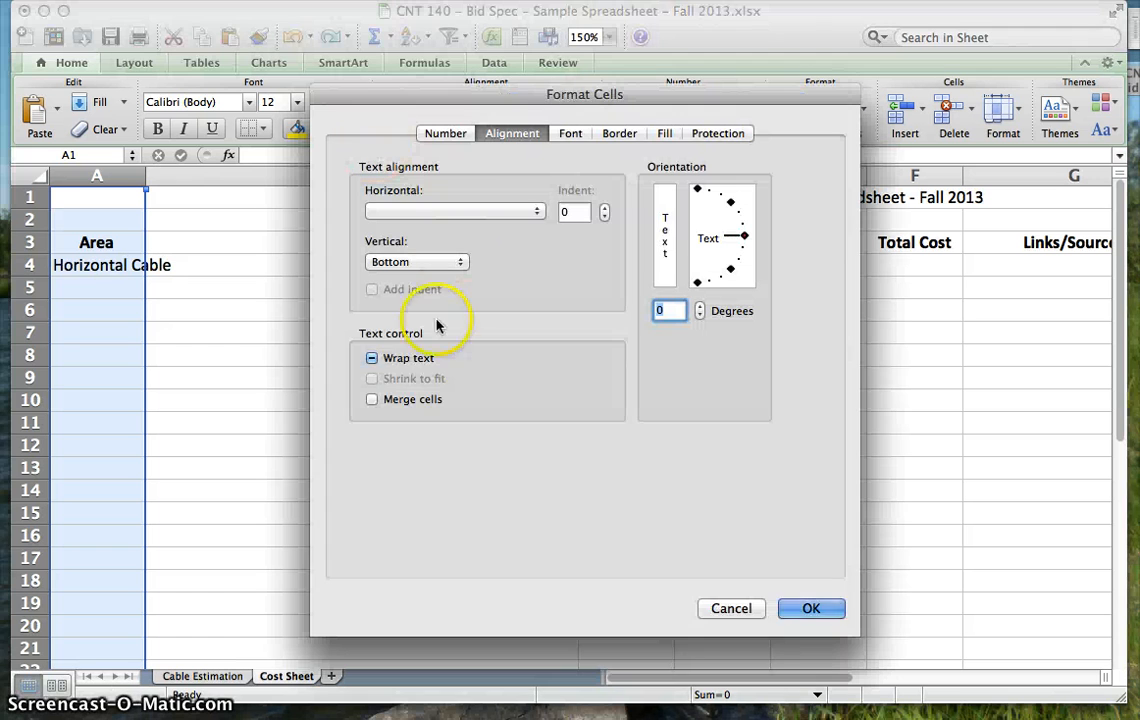
{"action": "left_click", "coordinate": [407, 360]}
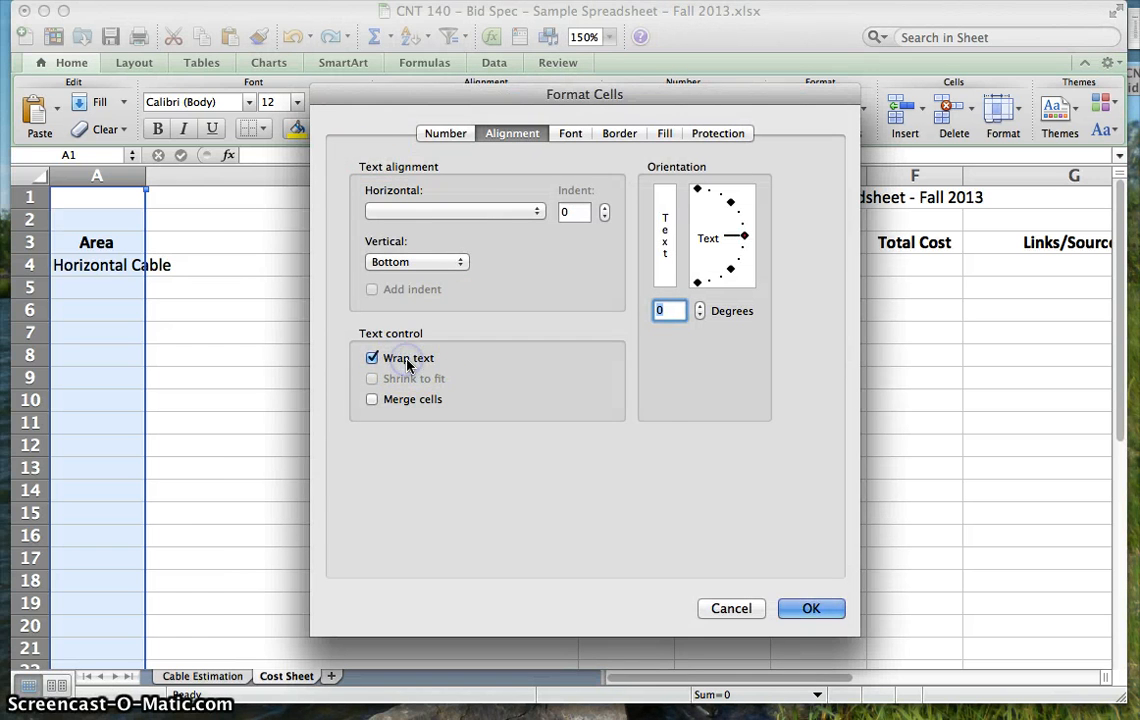
{"action": "left_click", "coordinate": [814, 609]}
{"action": "left_click", "coordinate": [200, 281]}
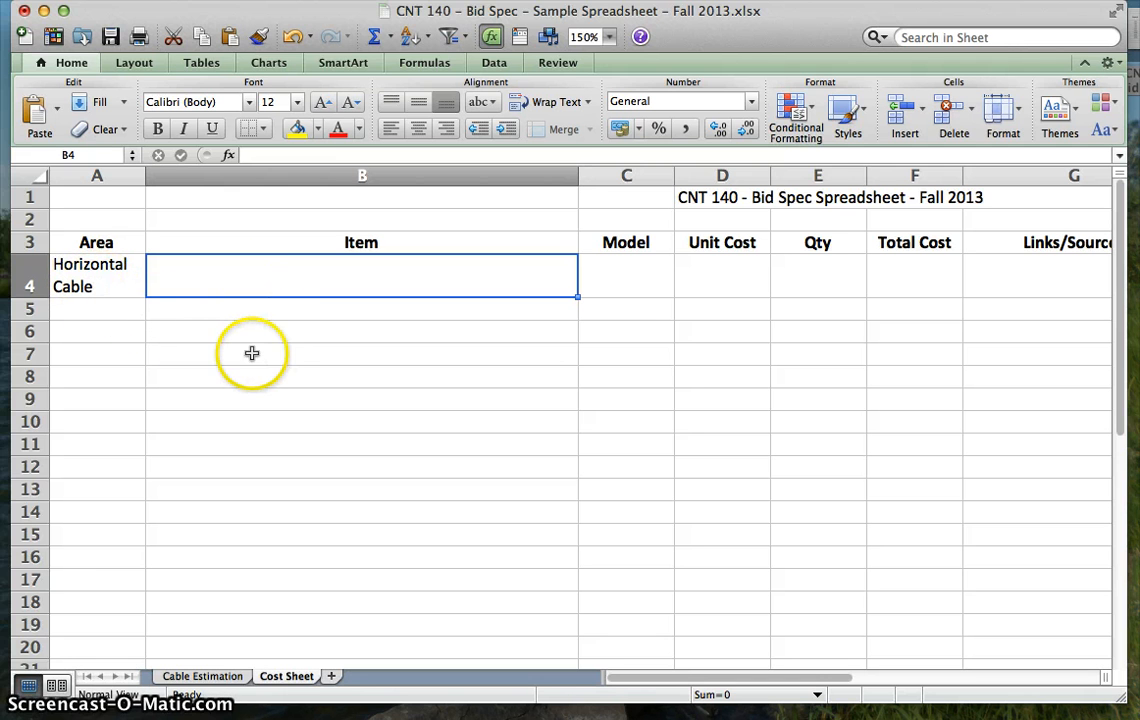
- Enter the area name "Work Area Outlet" in cell A9
{"action": "left_click", "coordinate": [88, 397]}
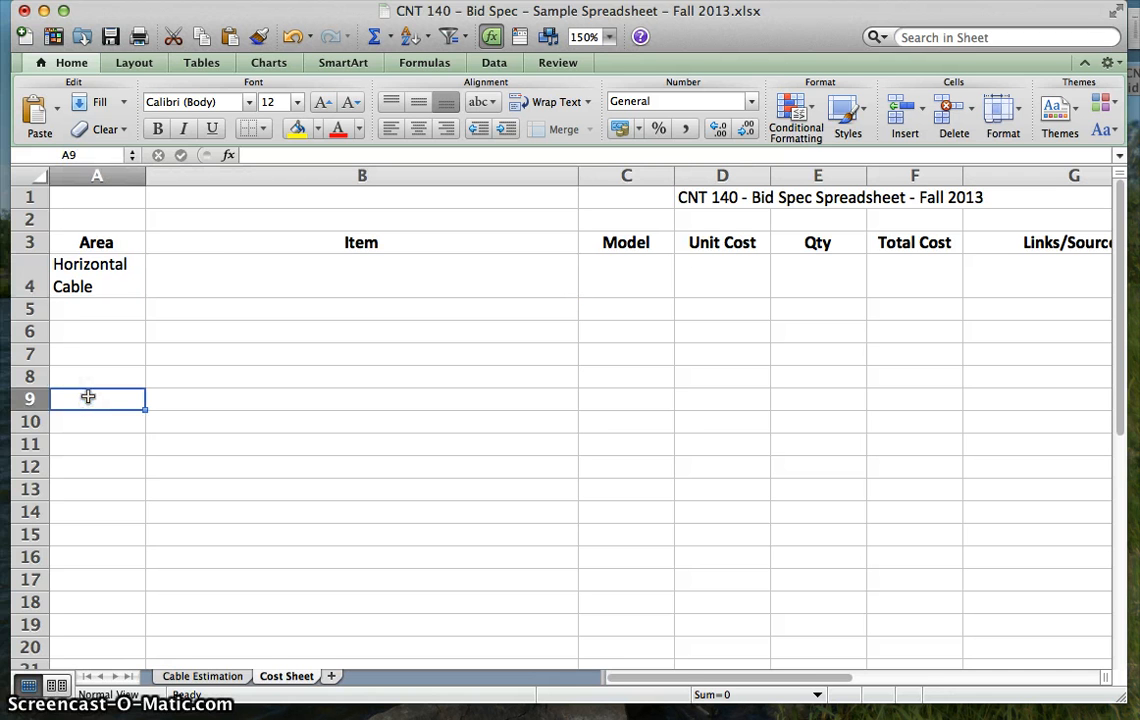
{"action": "type", "text": "Work Are"}
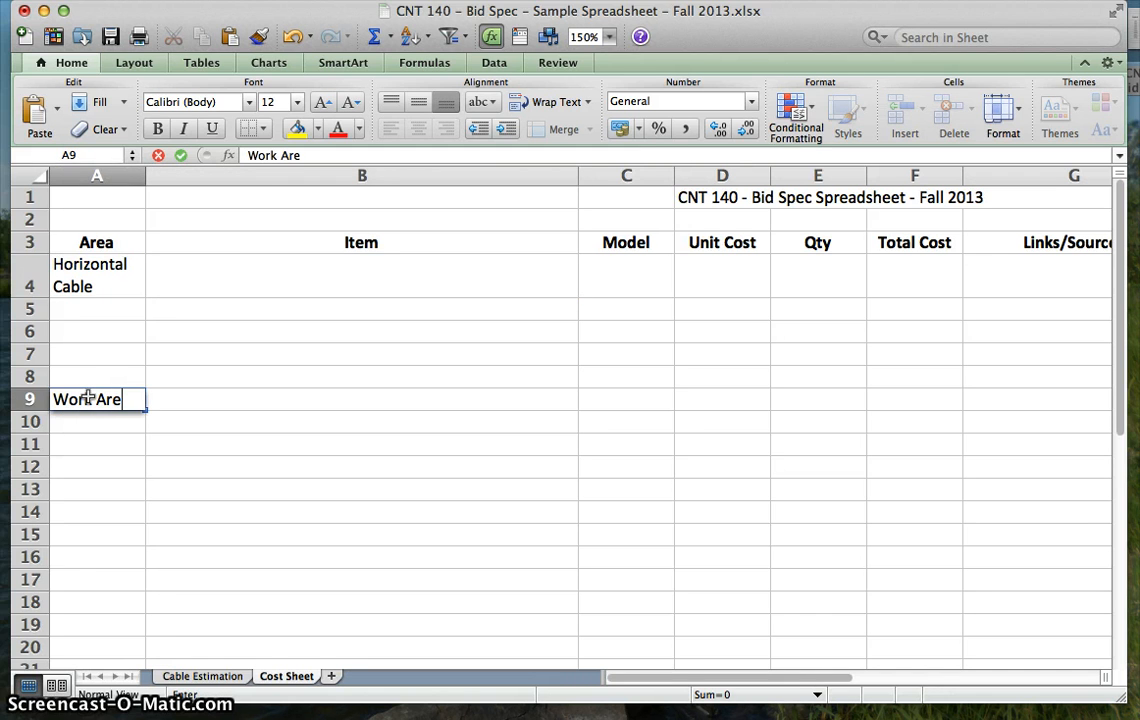
{"action": "type", "text": "a Ou"}
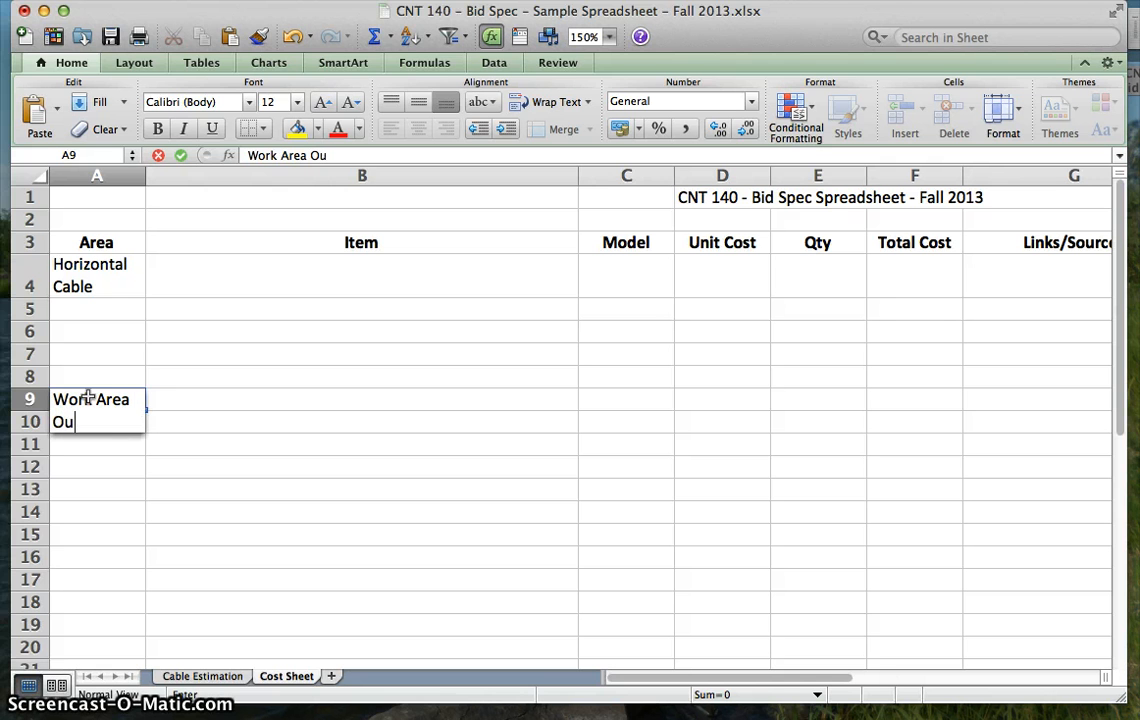
{"action": "type", "text": "tlet"}
{"action": "key", "text": "Return"}
{"action": "key", "text": "Return"}
{"action": "key", "text": "Return"}
{"action": "key", "text": "Return"}
{"action": "key", "text": "Return"}
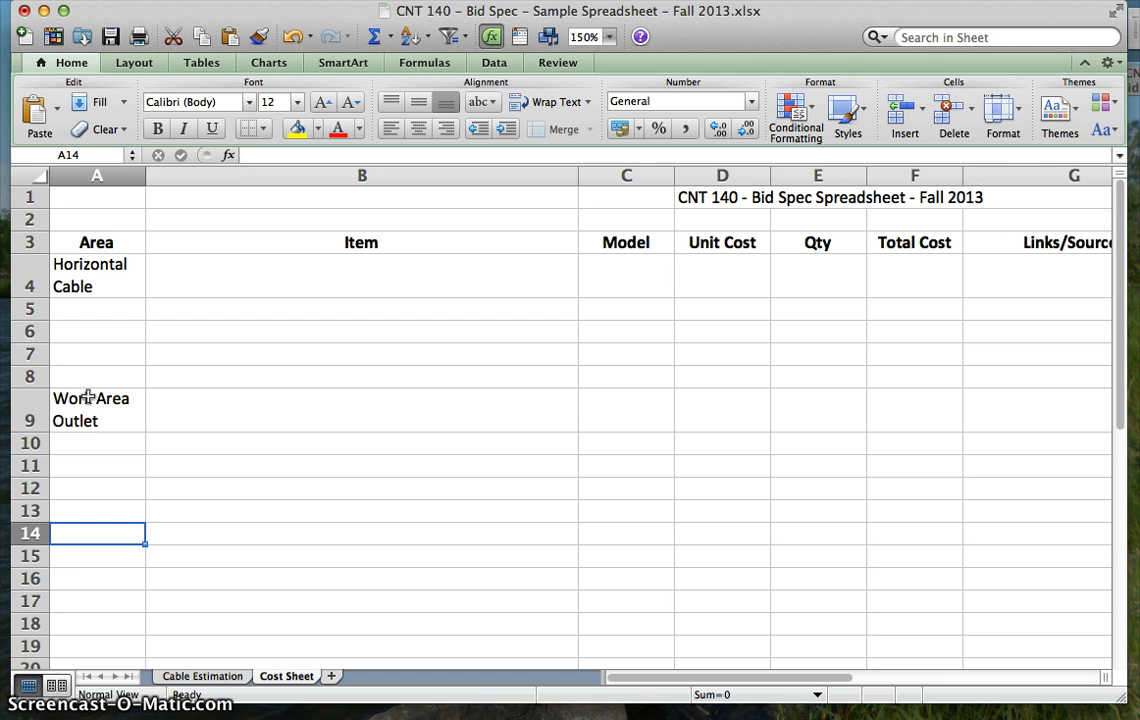
- Enter the area name "Closet Equipment" in cell A14
{"action": "type", "text": "CLos"}
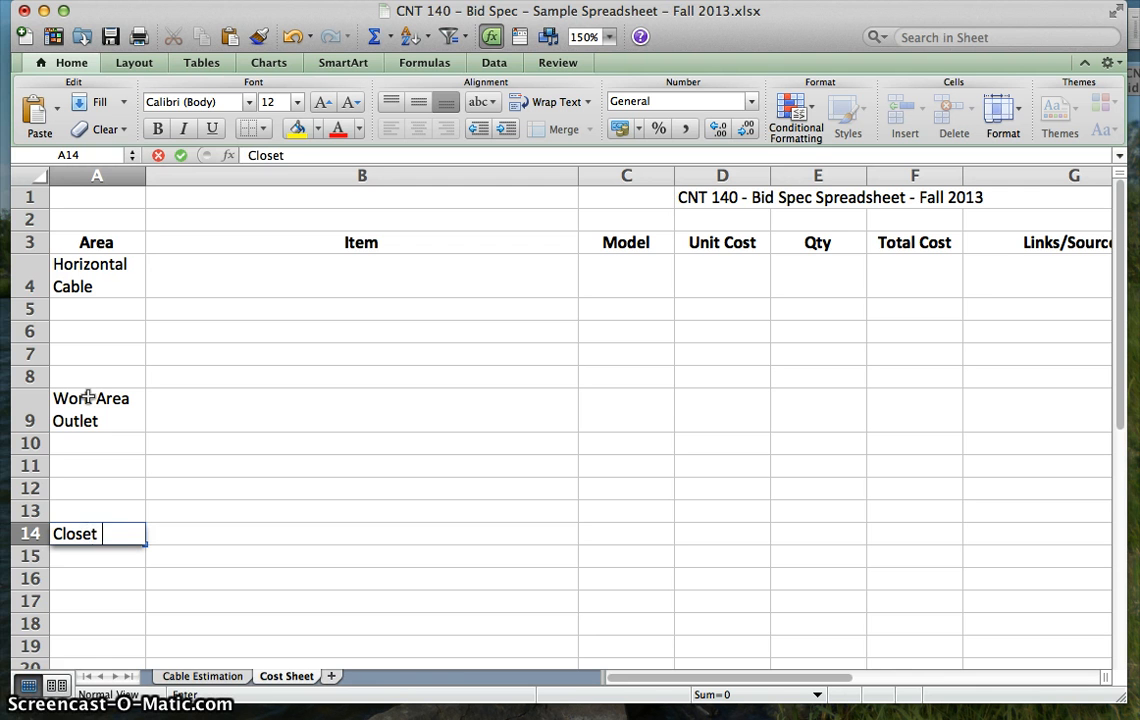
{"action": "type", "text": "et Equipme"}
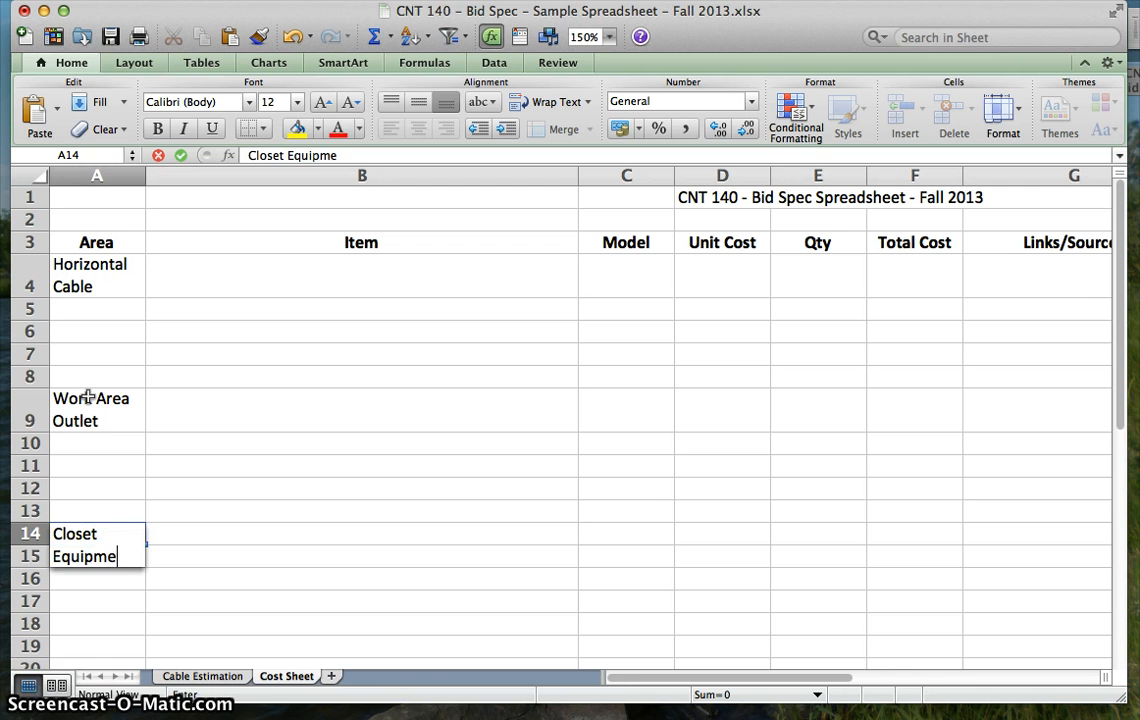
{"action": "type", "text": "nt"}
{"action": "key", "text": "Return"}
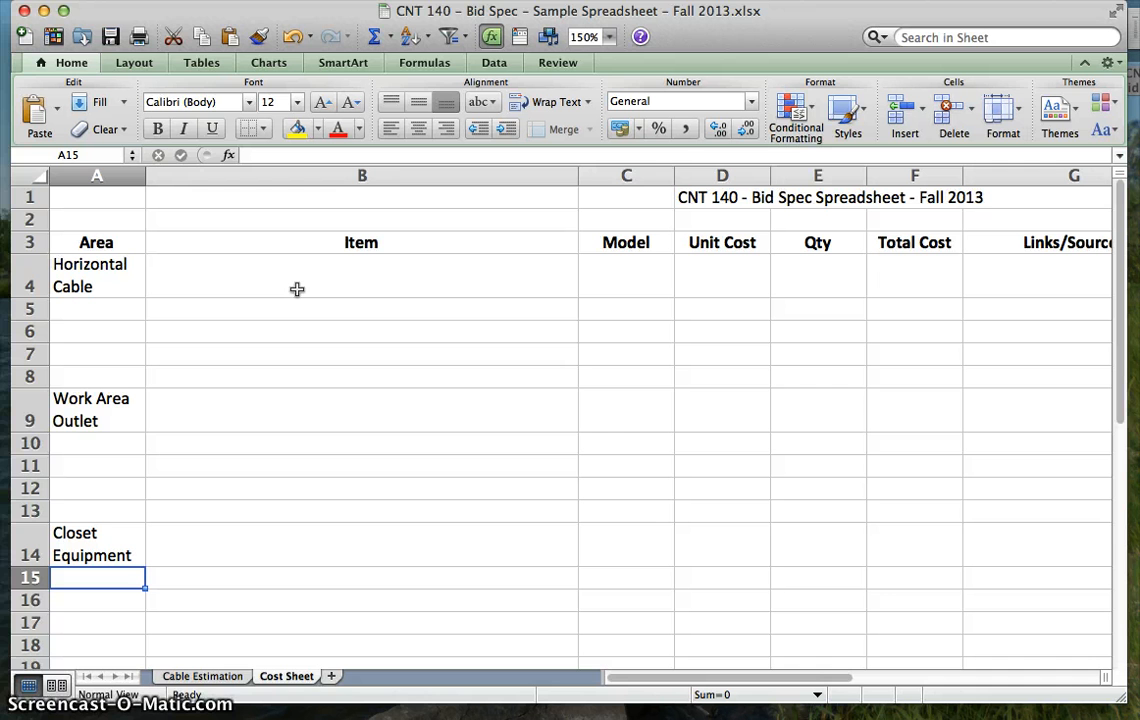
- Switch to Google Chrome and look through the Bid Spec Equipment Sources links on the CNT-140 course page
{"action": "mouse_move", "coordinate": [285, 708]}
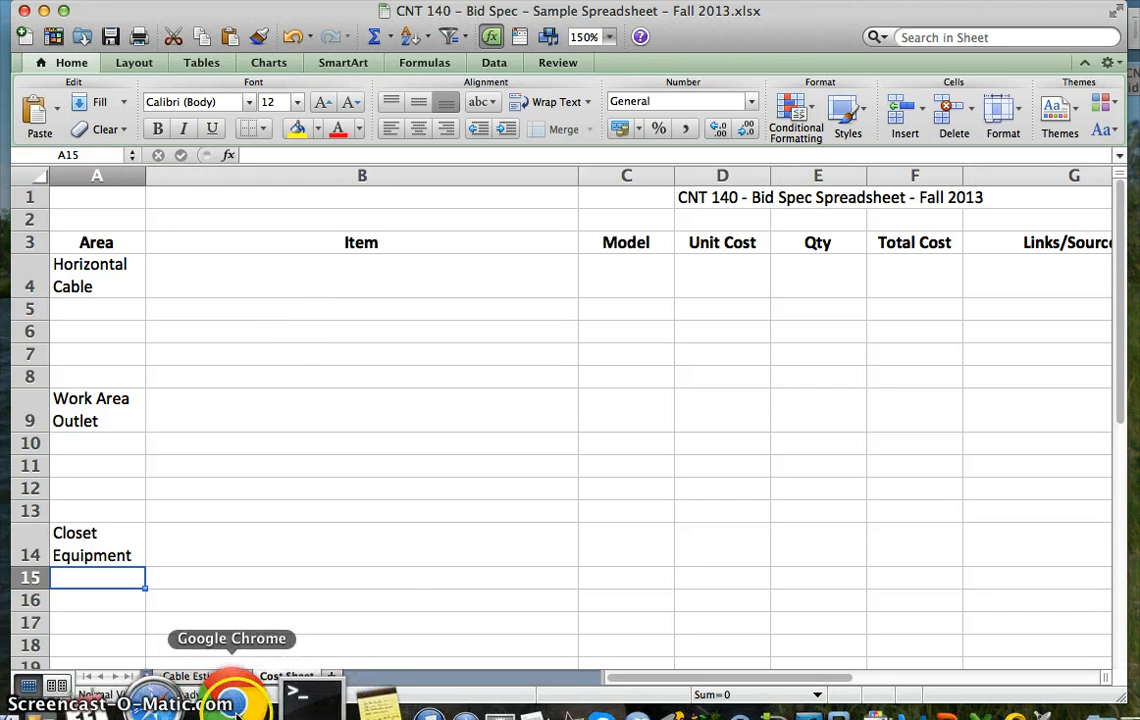
{"action": "left_click", "coordinate": [233, 703]}
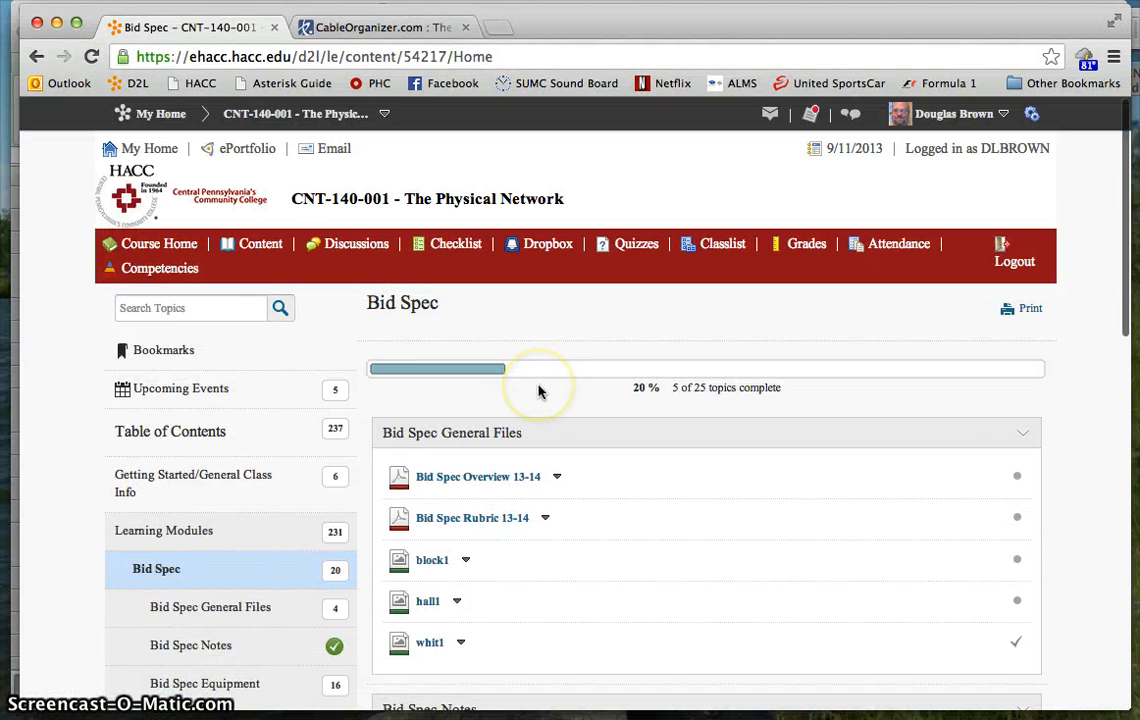
{"action": "scroll", "coordinate": [538, 391], "scroll_direction": "down", "scroll_amount": 10}
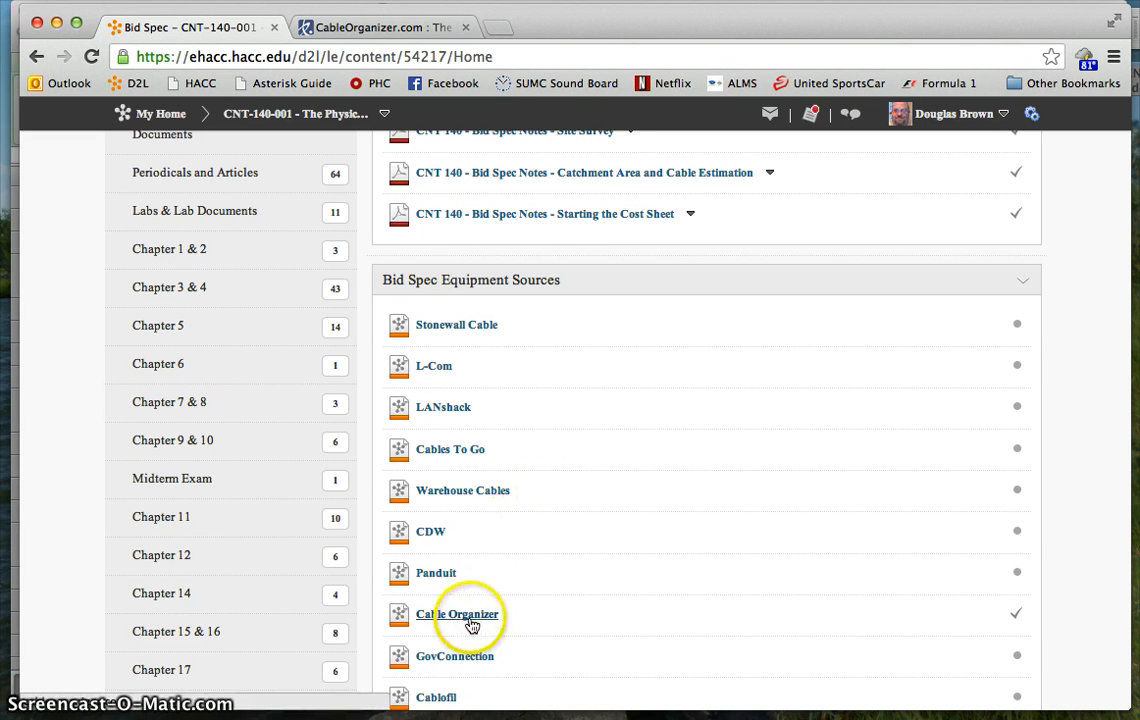
{"action": "scroll", "coordinate": [588, 358], "scroll_direction": "up", "scroll_amount": 10}
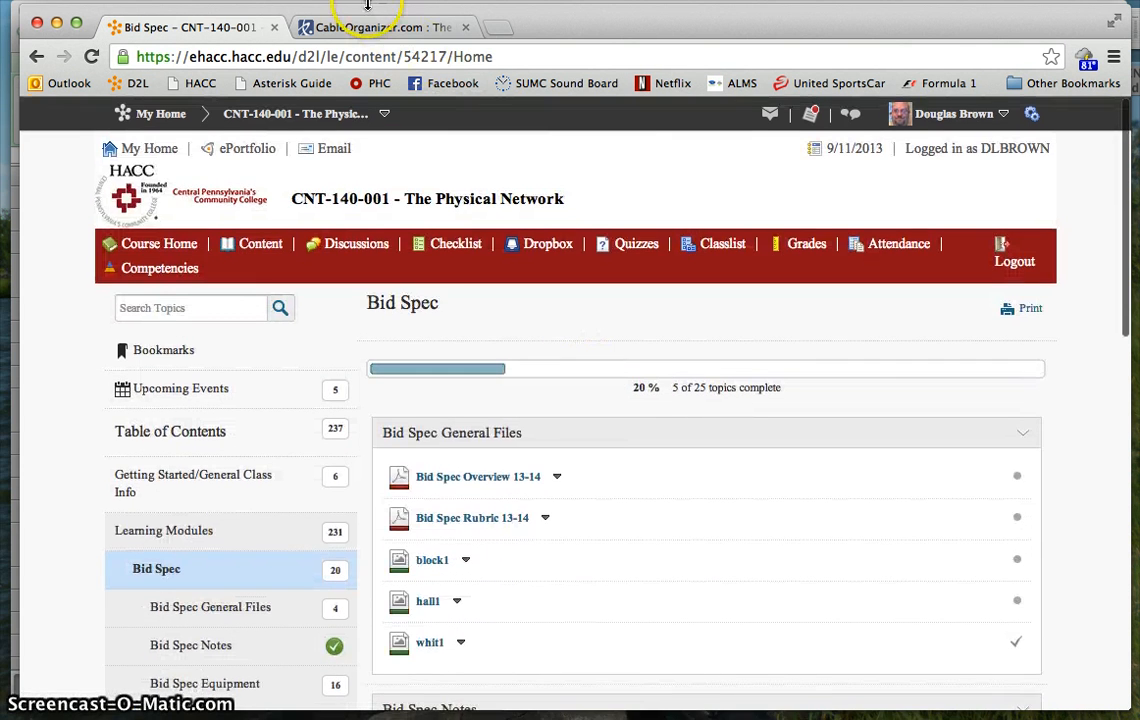
- On the CableOrganizer.com site, browse the network cables in the Cables department and open the Cat 6 Cables category
{"action": "left_click", "coordinate": [370, 30]}
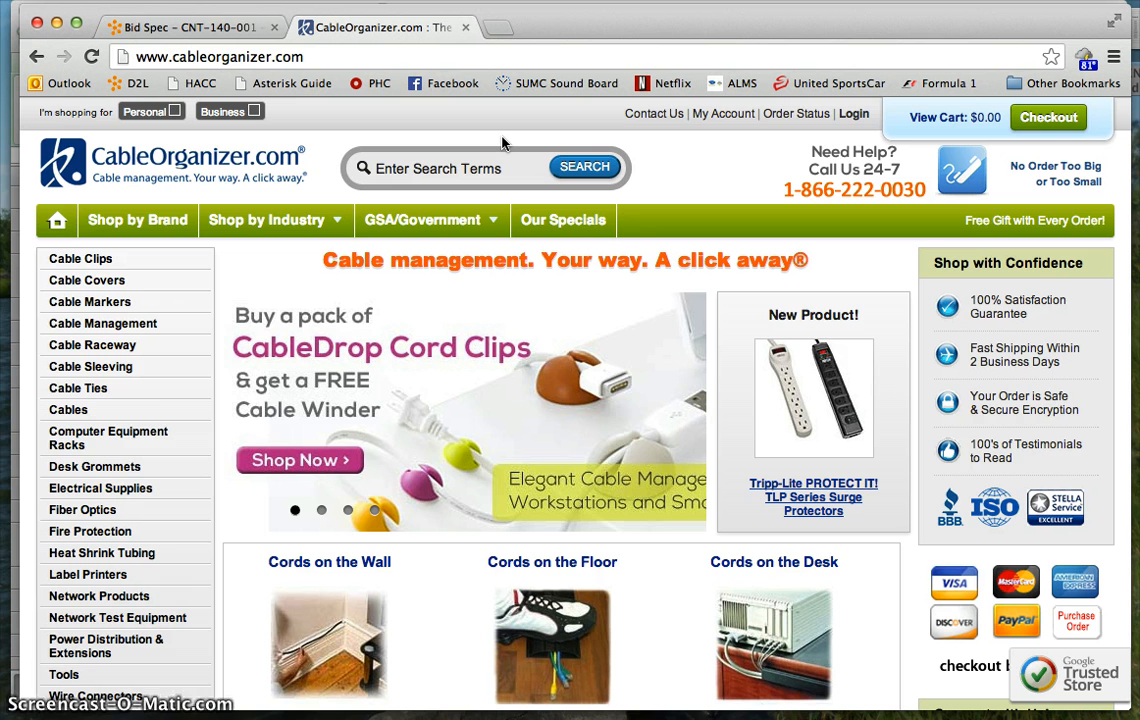
{"action": "left_click", "coordinate": [76, 411]}
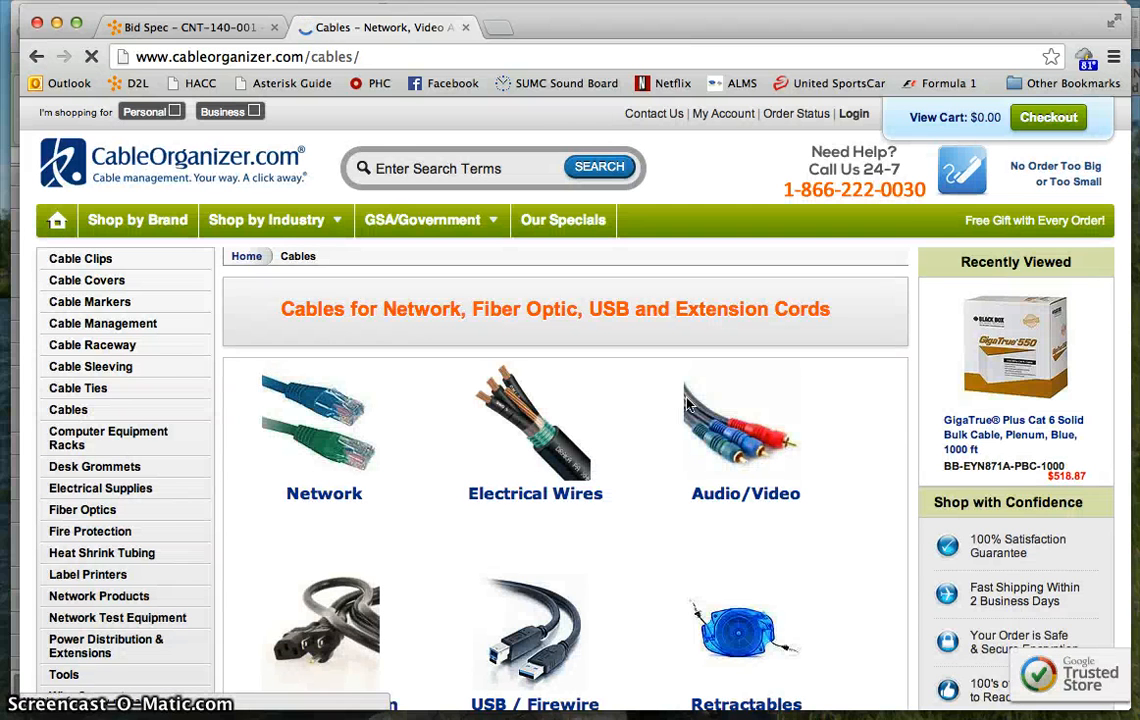
{"action": "left_click", "coordinate": [330, 449]}
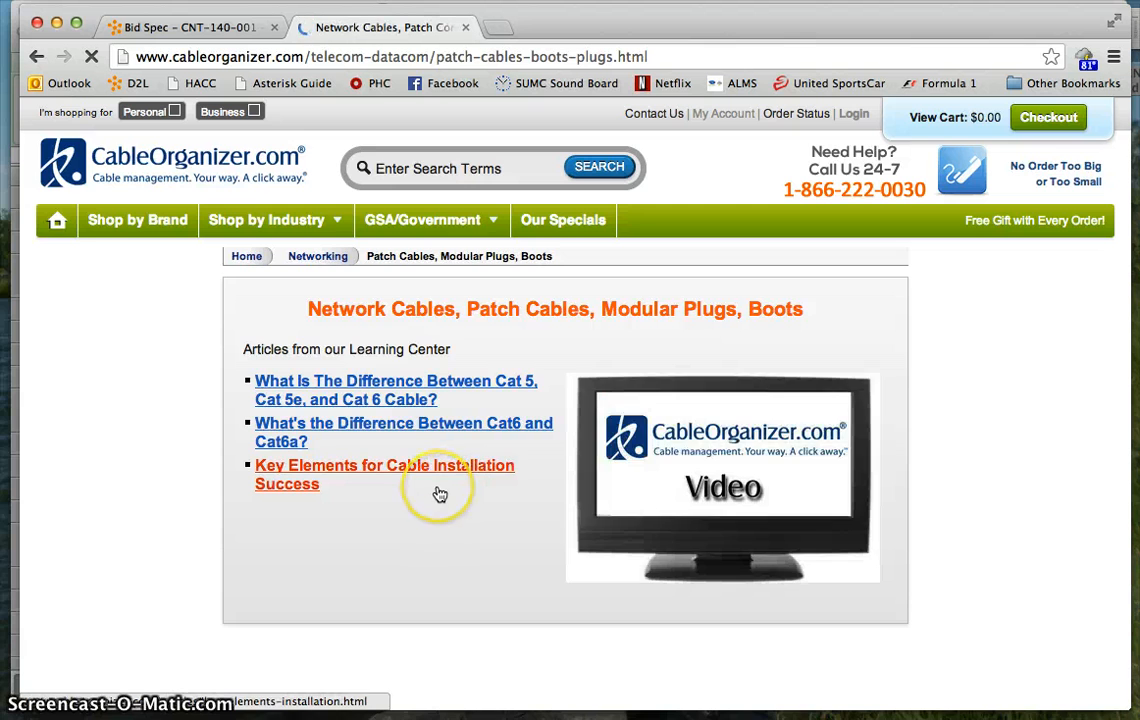
{"action": "scroll", "coordinate": [440, 494], "scroll_direction": "down", "scroll_amount": 3}
{"action": "scroll", "coordinate": [440, 494], "scroll_direction": "down", "scroll_amount": 2}
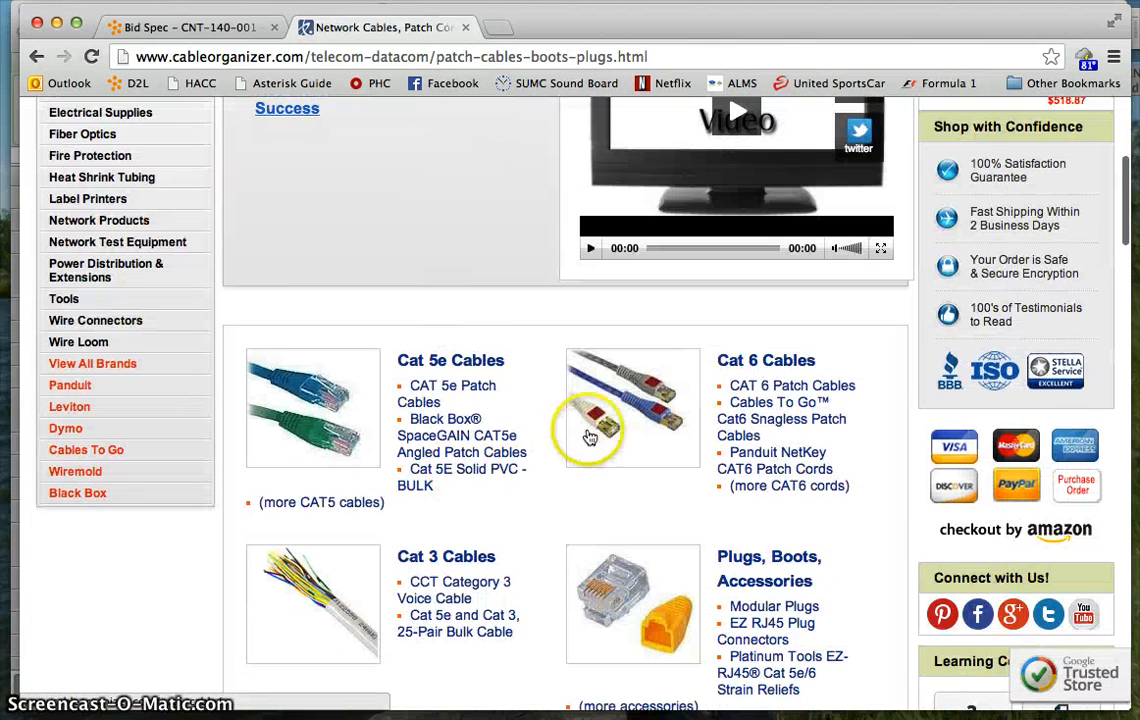
{"action": "left_click", "coordinate": [775, 370]}
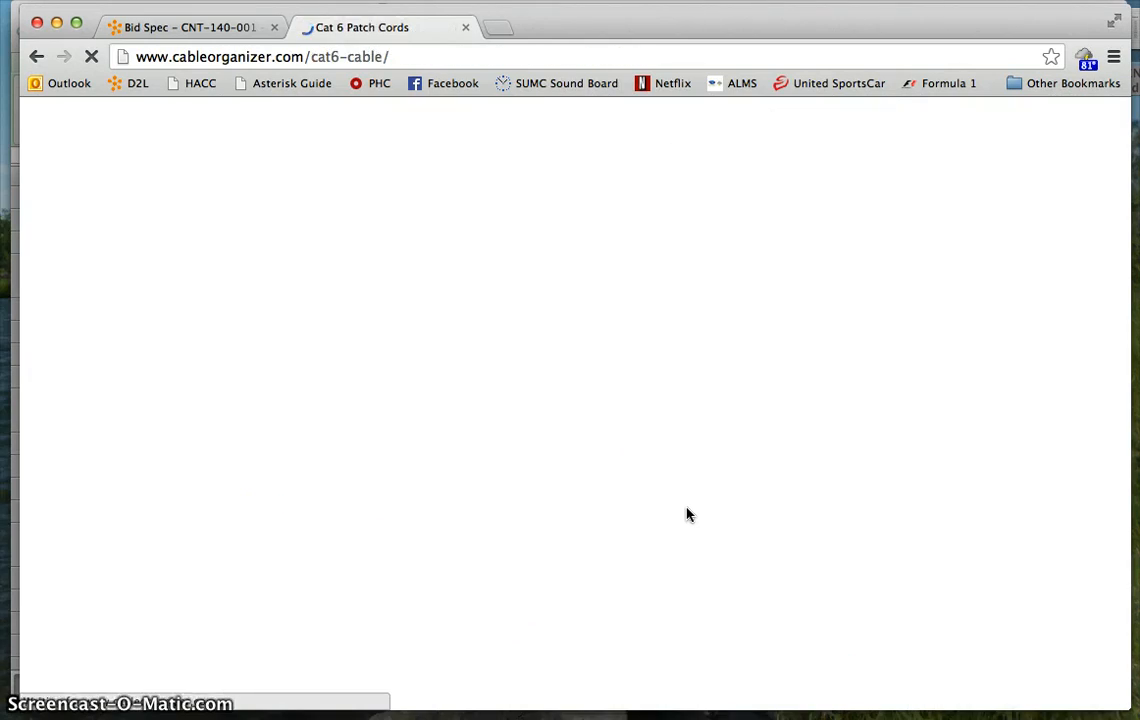
- Look through the Cat 6 listings for bulk cable and open the GigaTrue CAT6, 4-Pair Unshielded Twisted Pair Bulk Cable product page
{"action": "scroll", "coordinate": [686, 514], "scroll_direction": "down", "scroll_amount": 3}
{"action": "scroll", "coordinate": [686, 514], "scroll_direction": "down", "scroll_amount": 15}
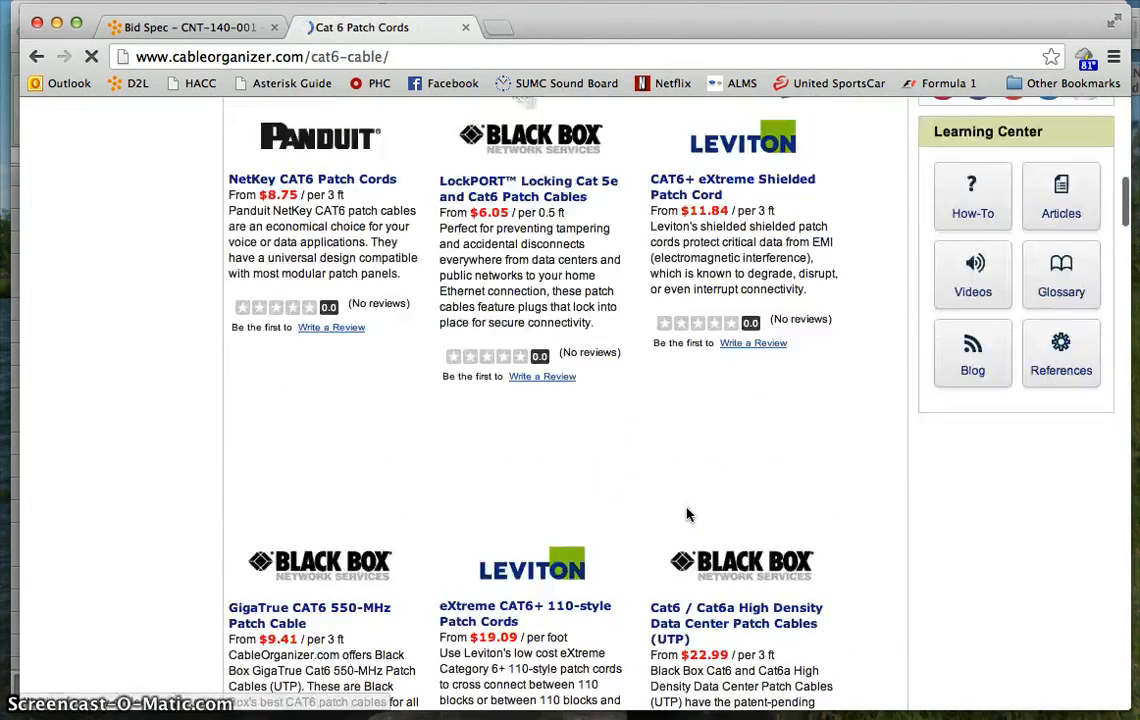
{"action": "scroll", "coordinate": [686, 514], "scroll_direction": "down", "scroll_amount": 1}
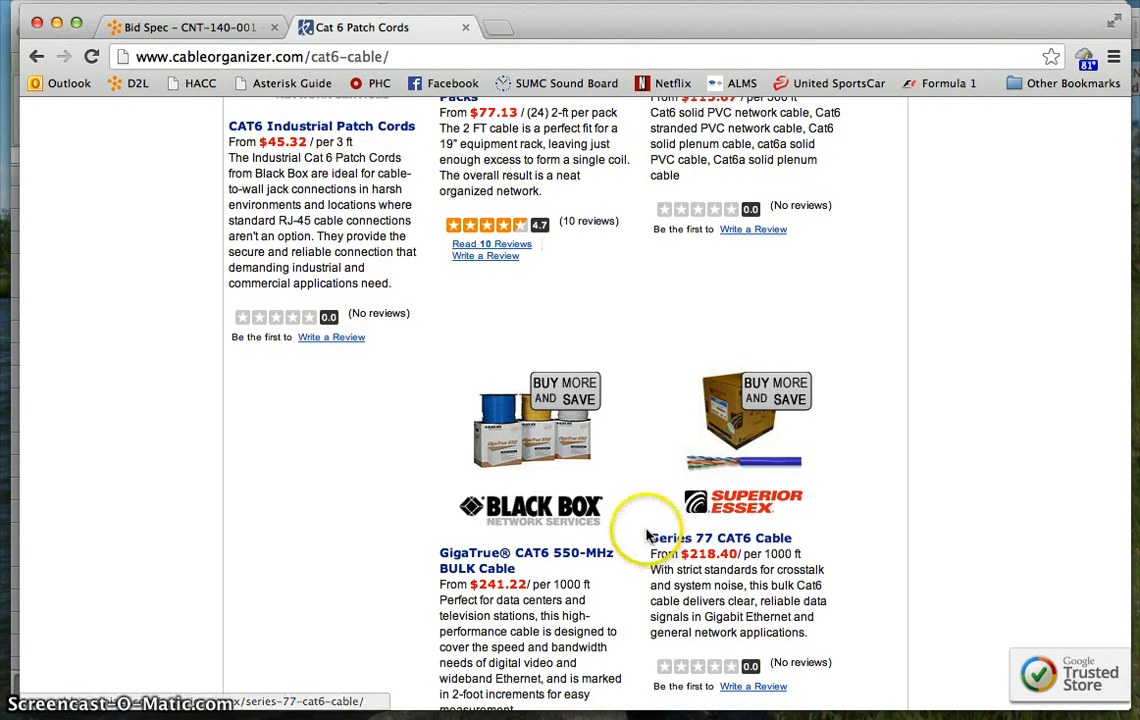
{"action": "scroll", "coordinate": [657, 525], "scroll_direction": "down", "scroll_amount": 8}
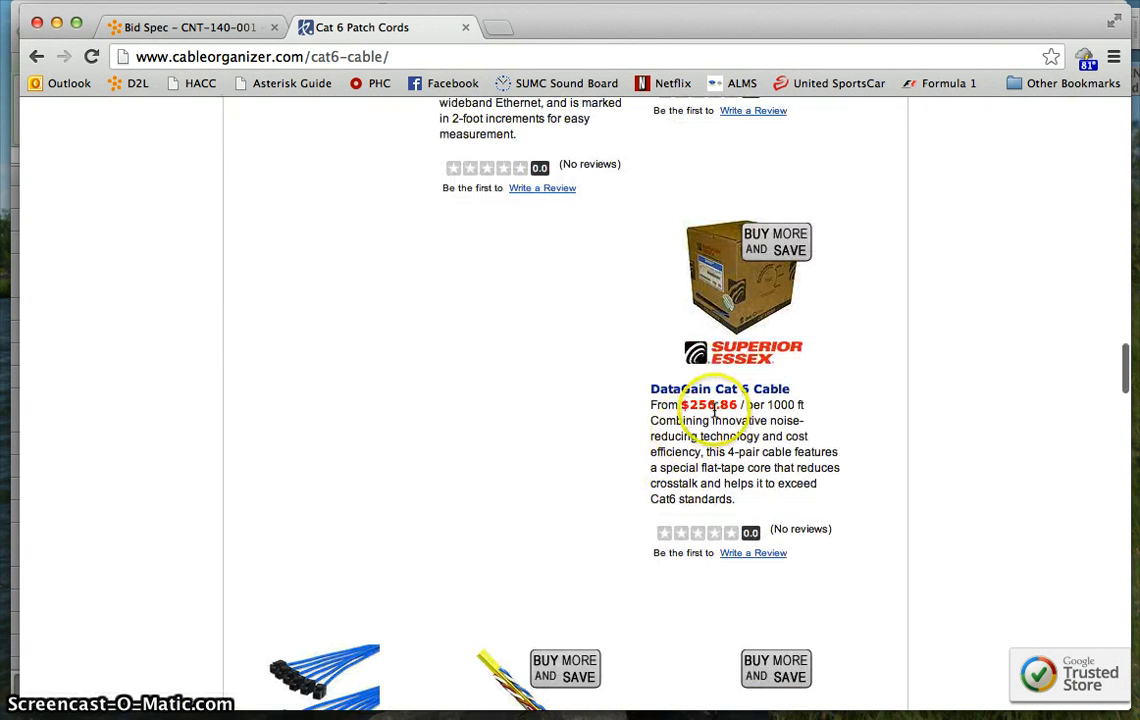
{"action": "scroll", "coordinate": [700, 420], "scroll_direction": "down", "scroll_amount": 7}
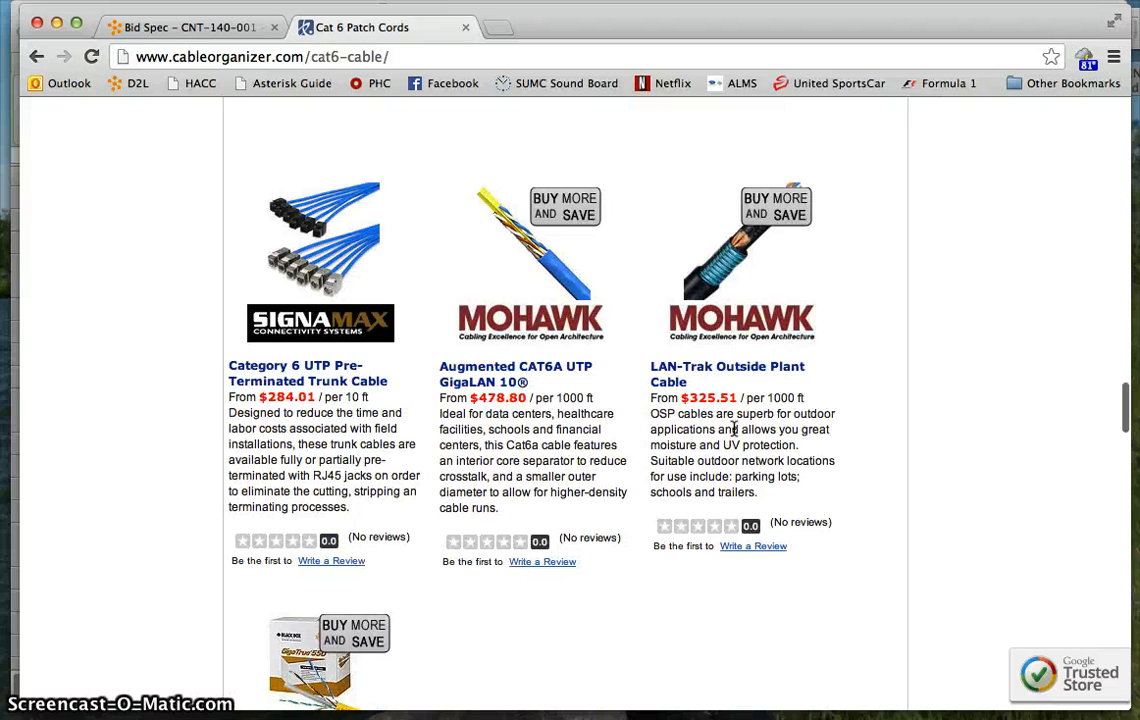
{"action": "scroll", "coordinate": [734, 428], "scroll_direction": "down", "scroll_amount": 5}
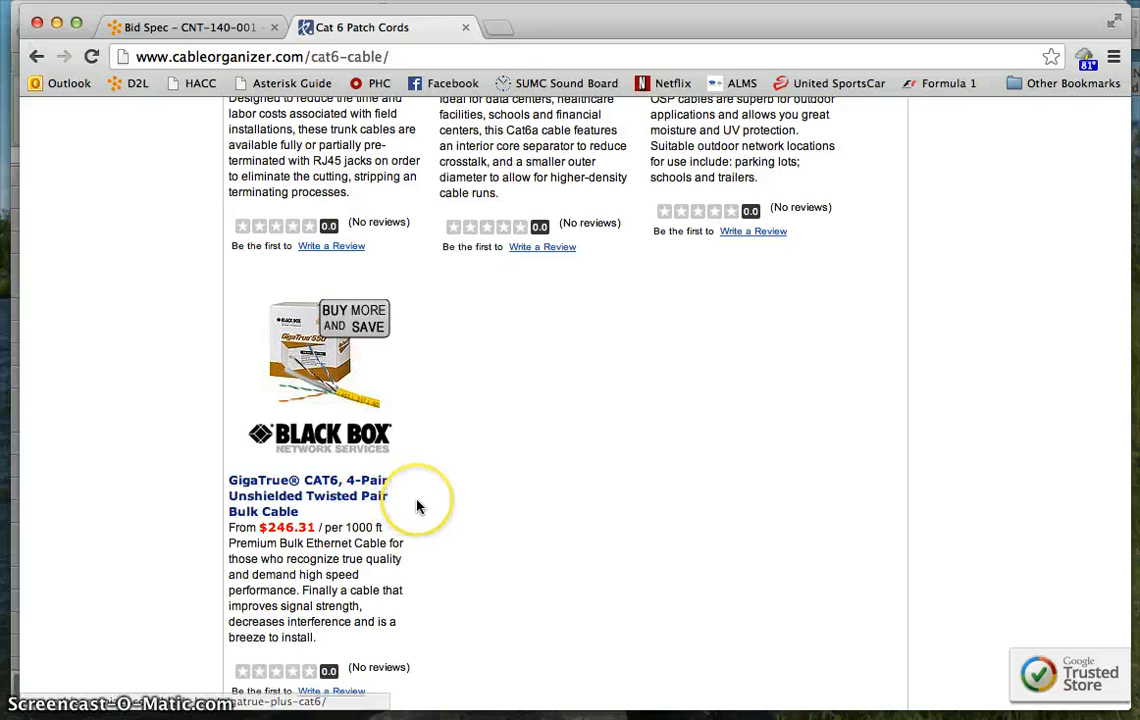
{"action": "scroll", "coordinate": [418, 510], "scroll_direction": "up", "scroll_amount": 3}
{"action": "scroll", "coordinate": [418, 511], "scroll_direction": "up", "scroll_amount": 3}
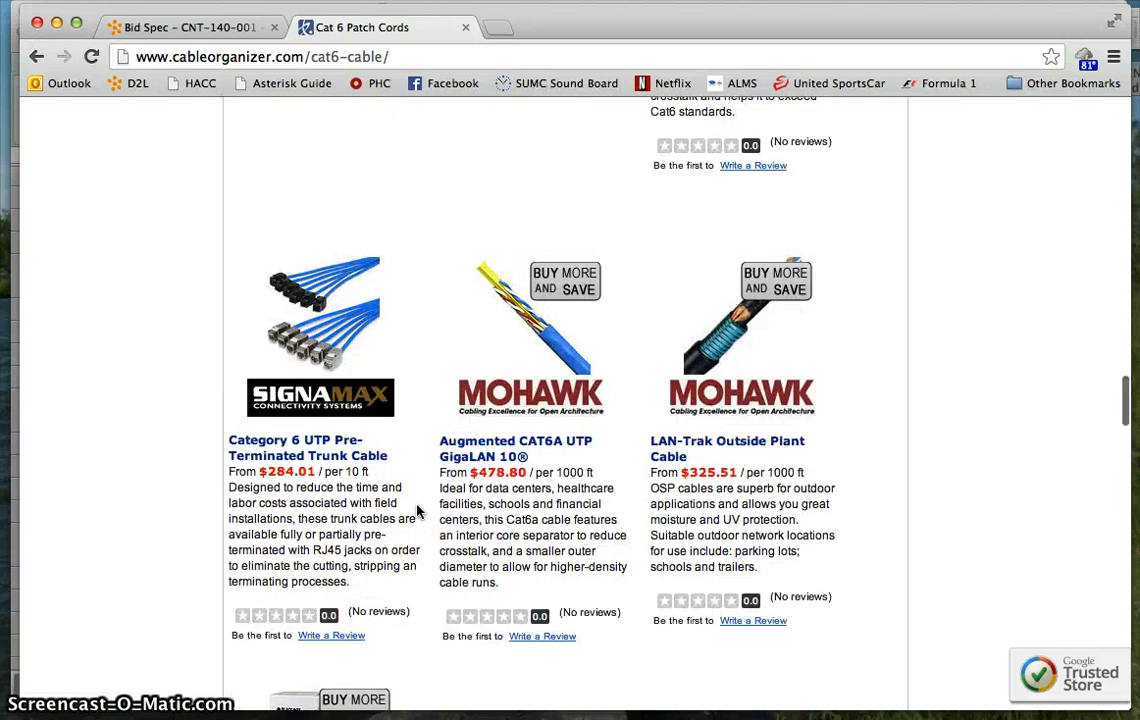
{"action": "scroll", "coordinate": [420, 509], "scroll_direction": "down", "scroll_amount": 5}
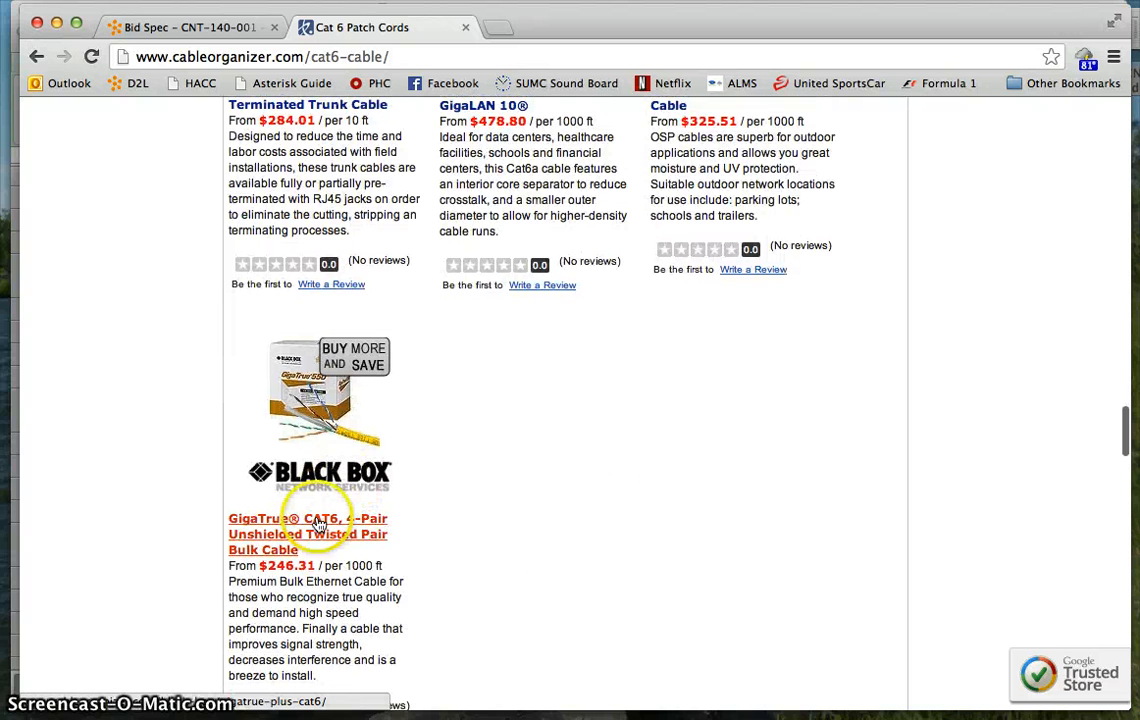
{"action": "left_click", "coordinate": [314, 531]}
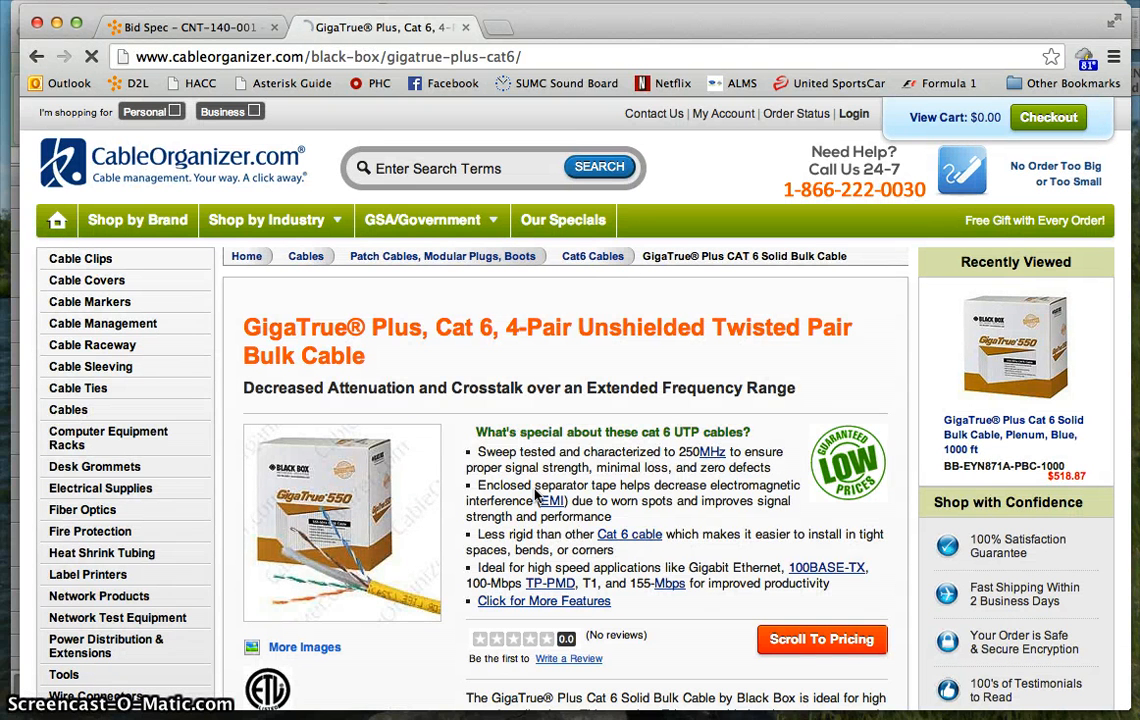
- Copy the product heading "GigaTrue Plus Cat 6 Solid Bulk Cable - PLENUM" from the price table into cell B5 of the Cost Sheet in Excel
{"action": "scroll", "coordinate": [535, 494], "scroll_direction": "down", "scroll_amount": 5}
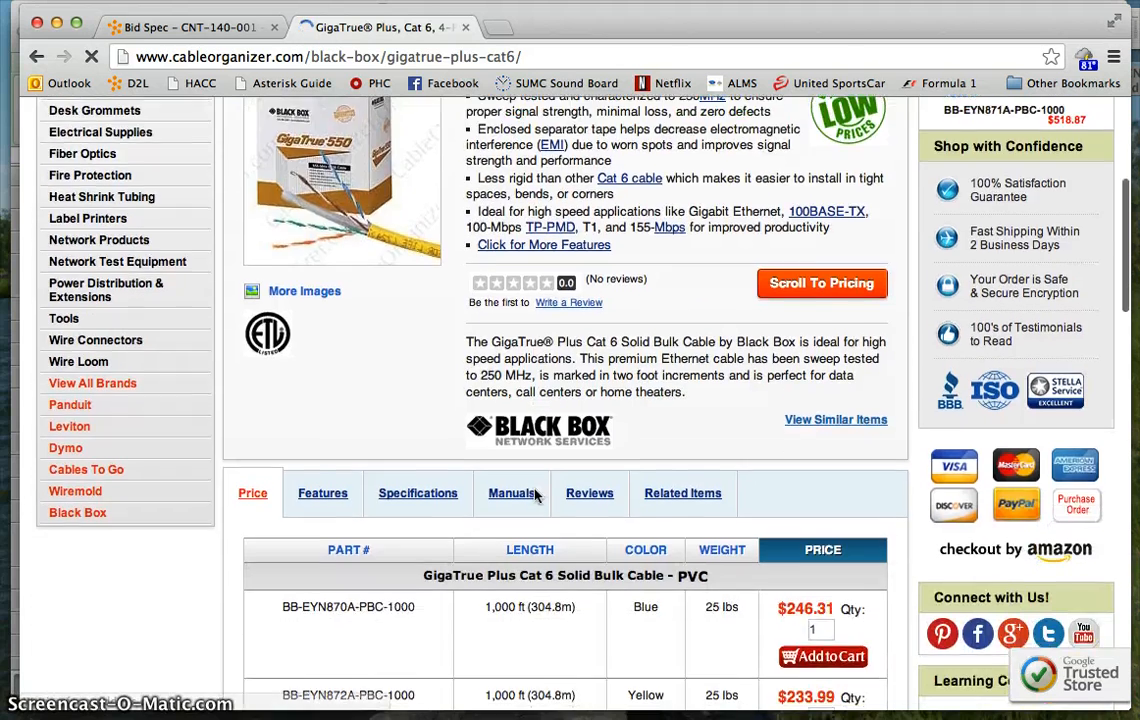
{"action": "scroll", "coordinate": [535, 494], "scroll_direction": "down", "scroll_amount": 1}
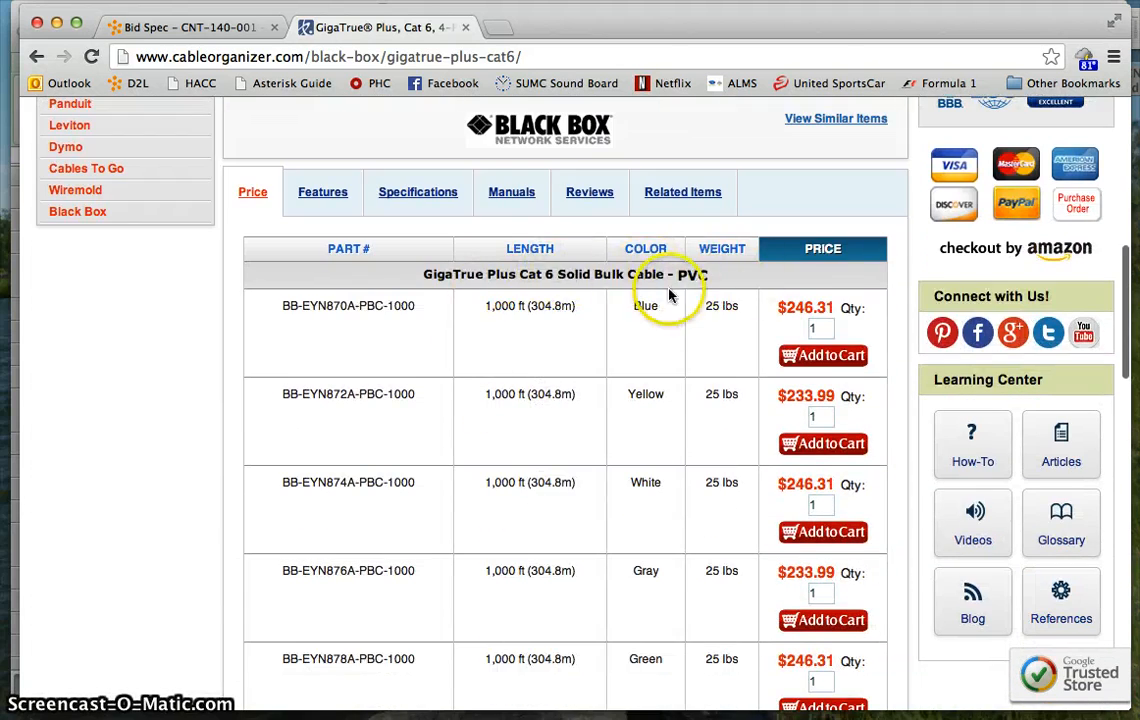
{"action": "scroll", "coordinate": [668, 293], "scroll_direction": "down", "scroll_amount": 7}
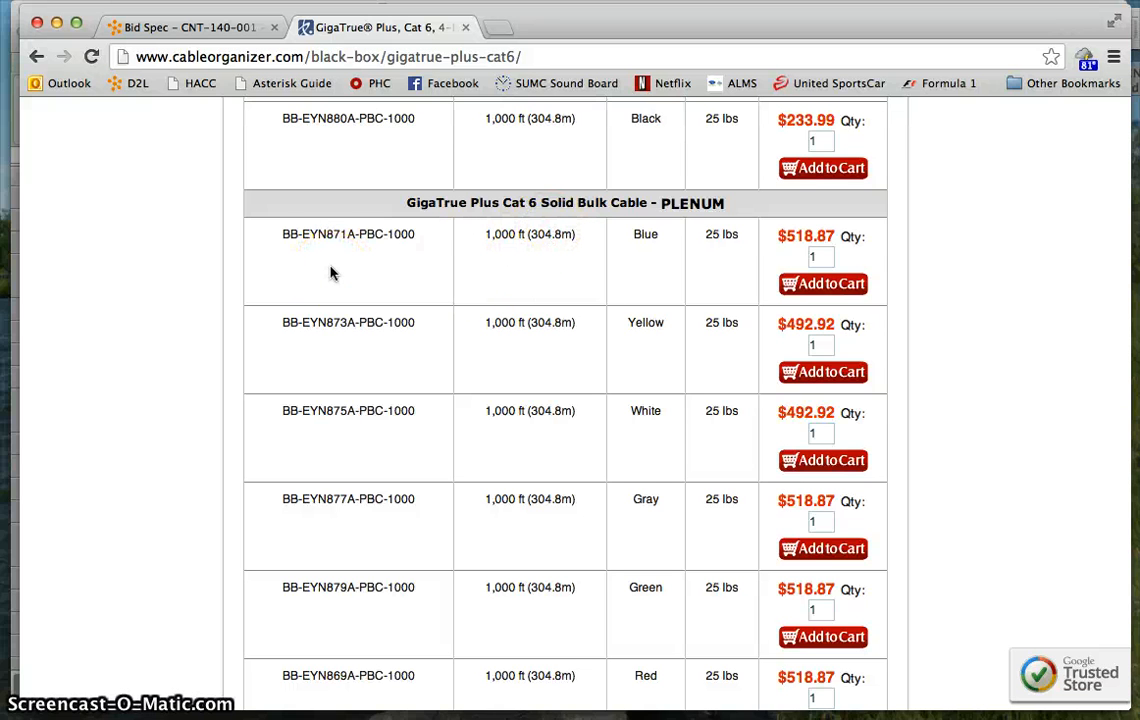
{"action": "triple_click", "coordinate": [427, 204]}
{"action": "key", "text": "super+c"}
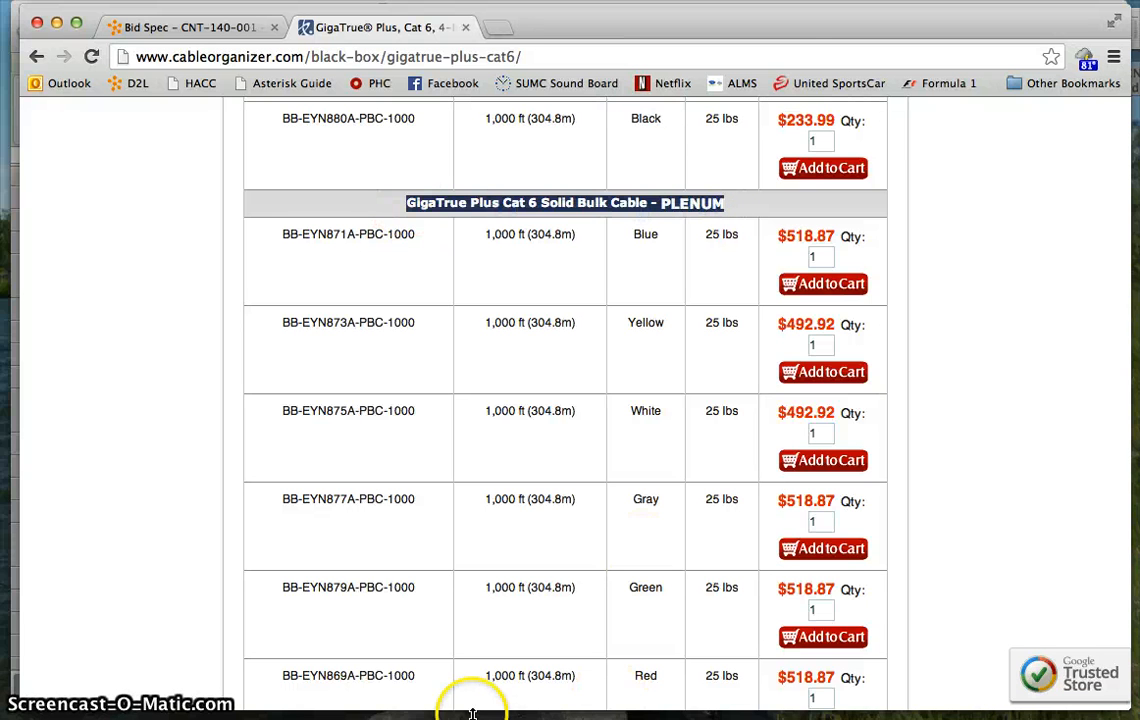
{"action": "mouse_move", "coordinate": [431, 702]}
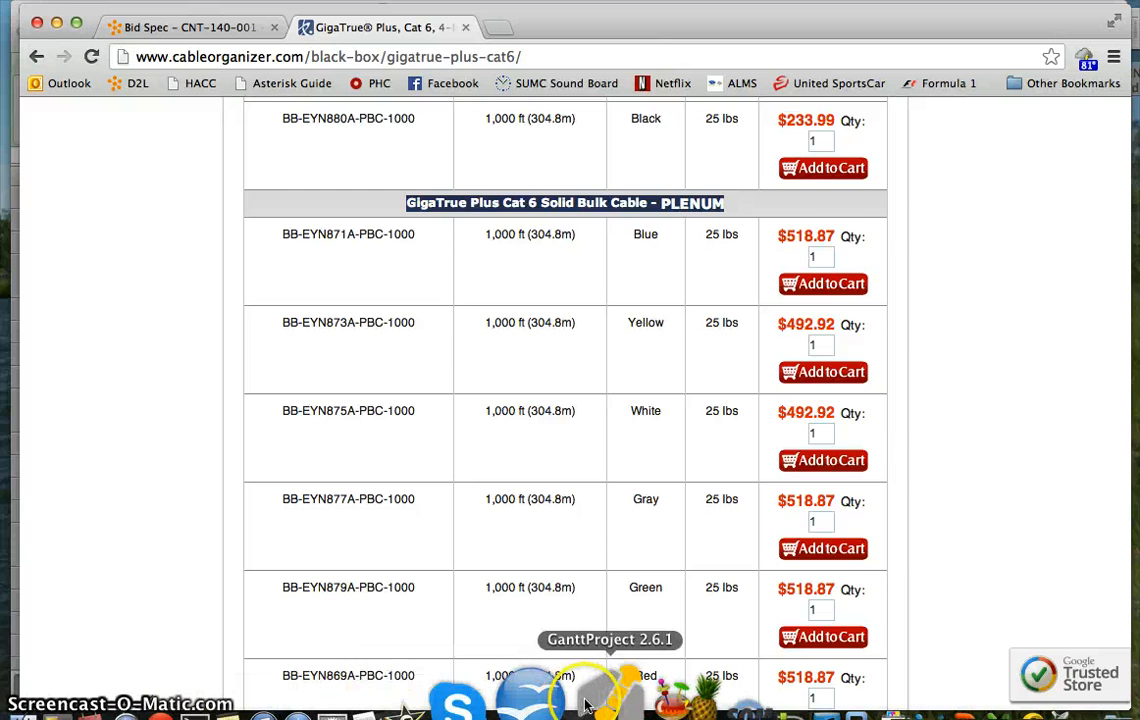
{"action": "left_click", "coordinate": [905, 705]}
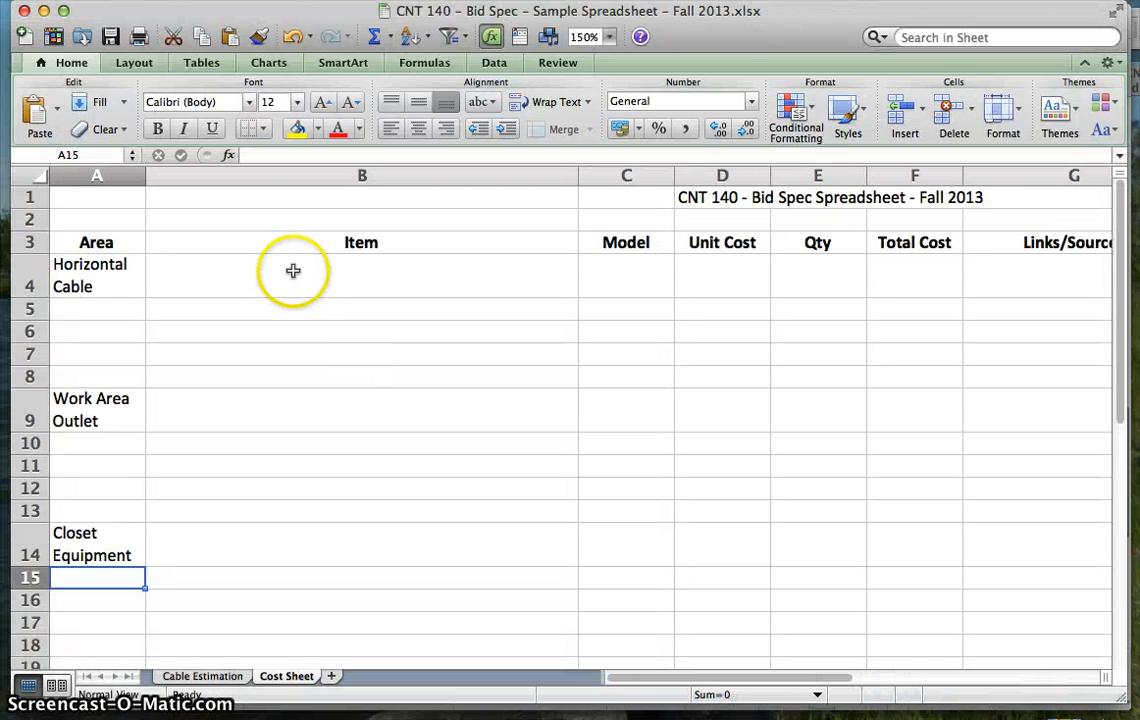
{"action": "left_click", "coordinate": [289, 307]}
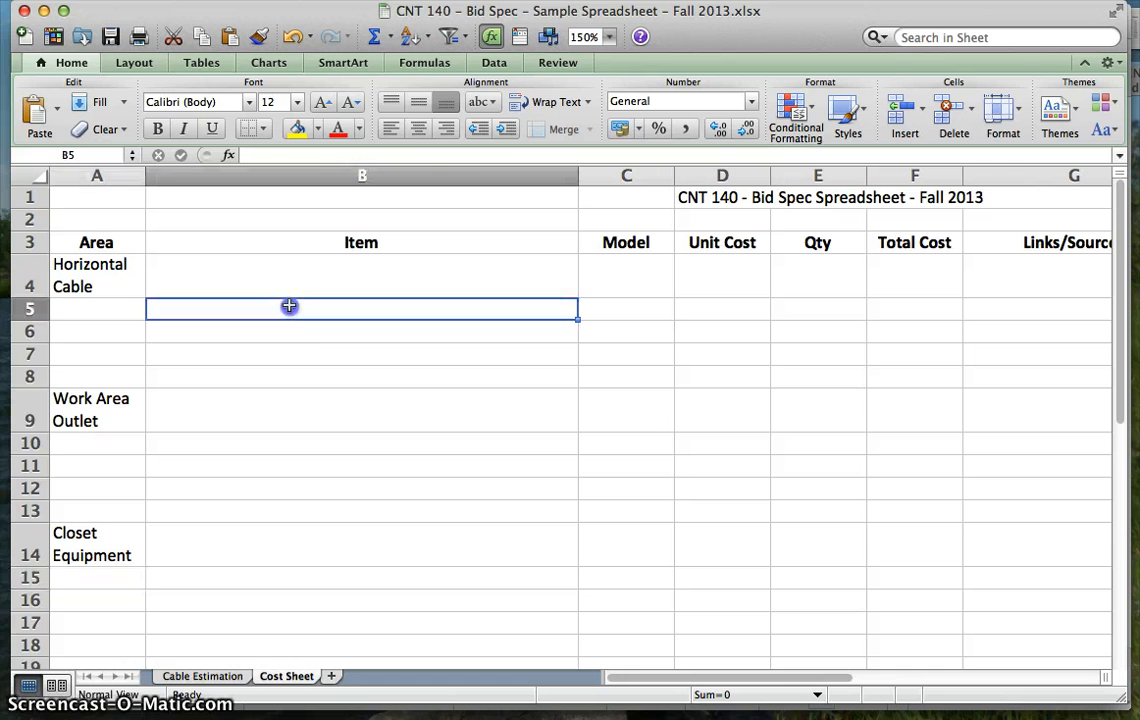
{"action": "key", "text": "super+v"}
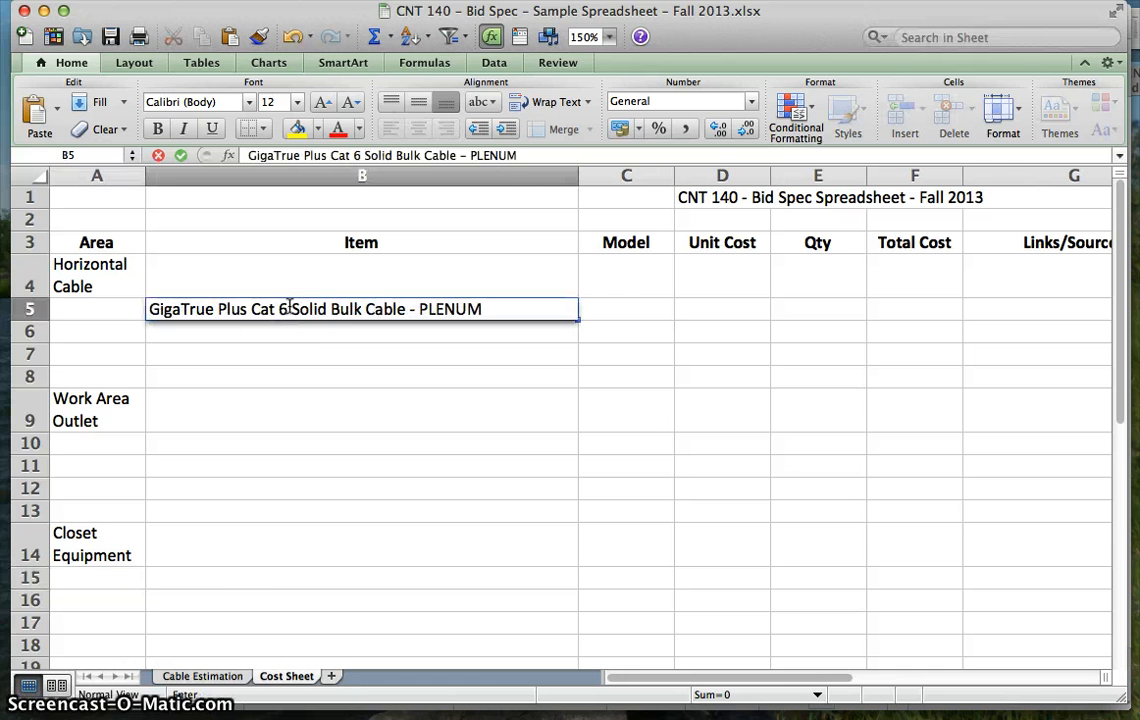
- Copy the blue plenum cable's part number, BB-EYN871A-PBC-1000, from the Chrome product page into Model cell C5 in Excel
{"action": "left_click", "coordinate": [600, 311]}
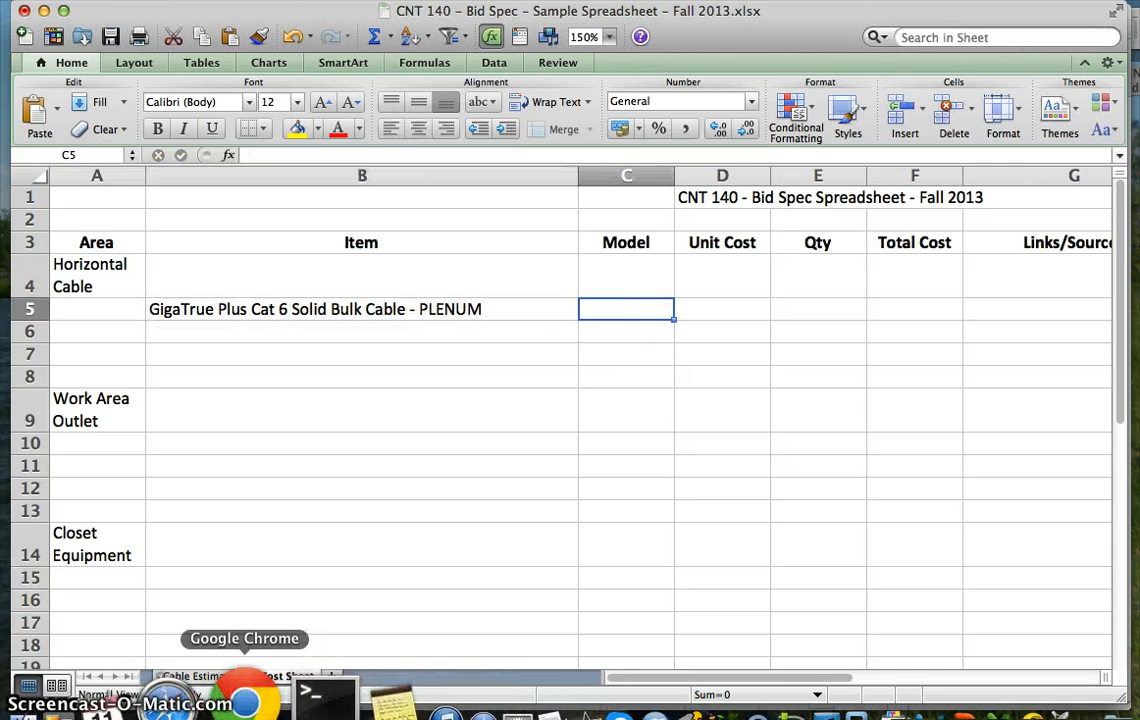
{"action": "left_click", "coordinate": [242, 698]}
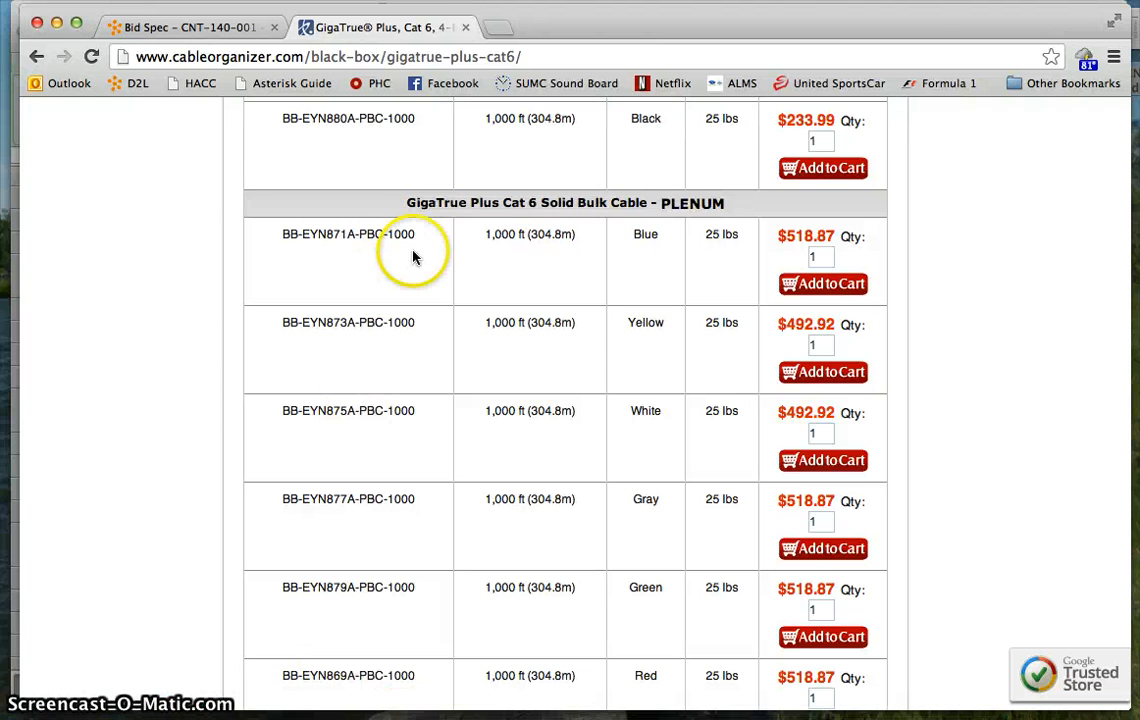
{"action": "left_click_drag", "start_coordinate": [420, 236], "coordinate": [279, 234]}
{"action": "key", "text": "super+c"}
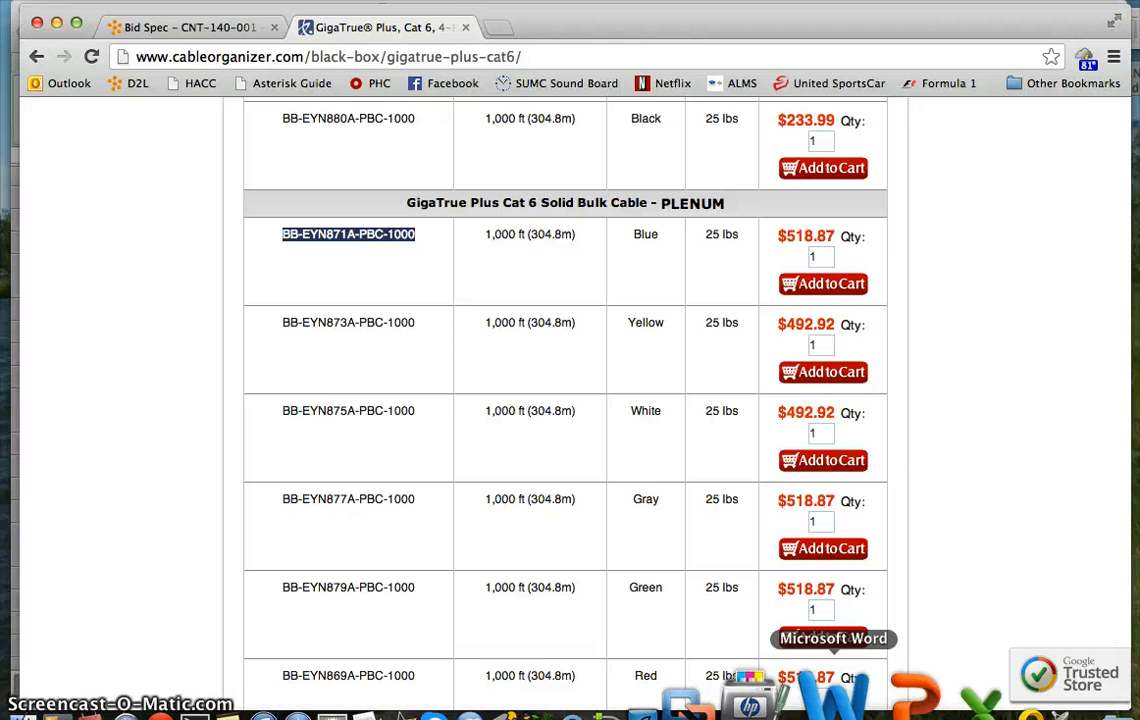
{"action": "left_click", "coordinate": [935, 695]}
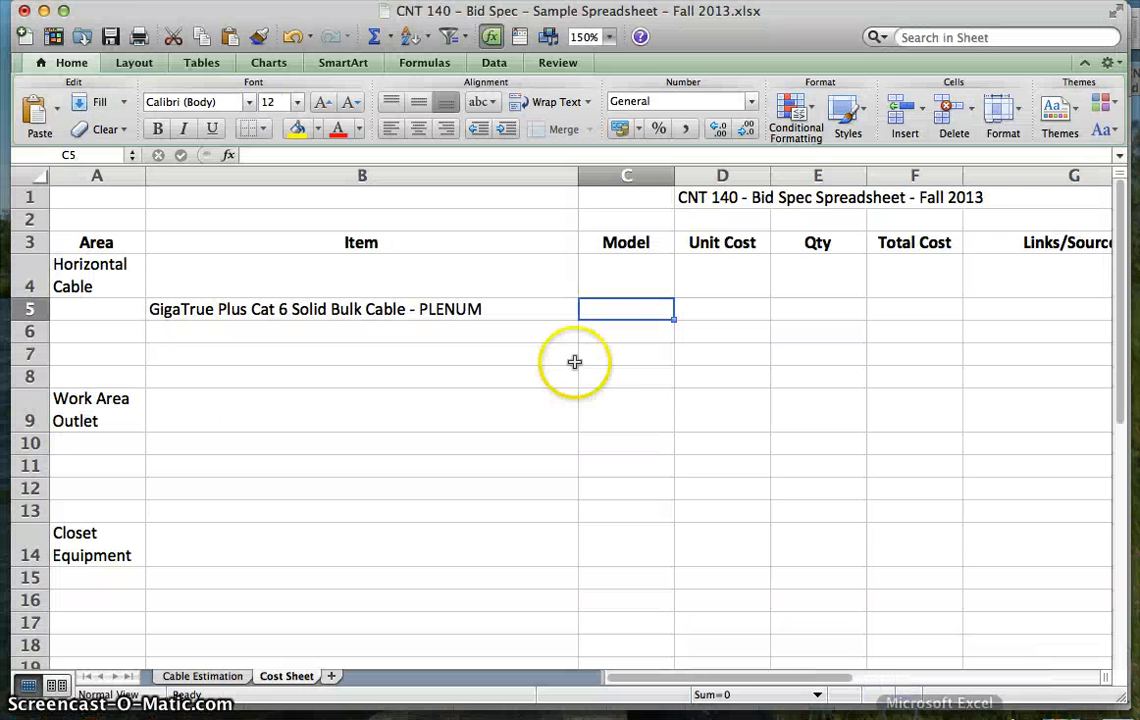
{"action": "double_click", "coordinate": [603, 309]}
{"action": "key", "text": "super+v"}
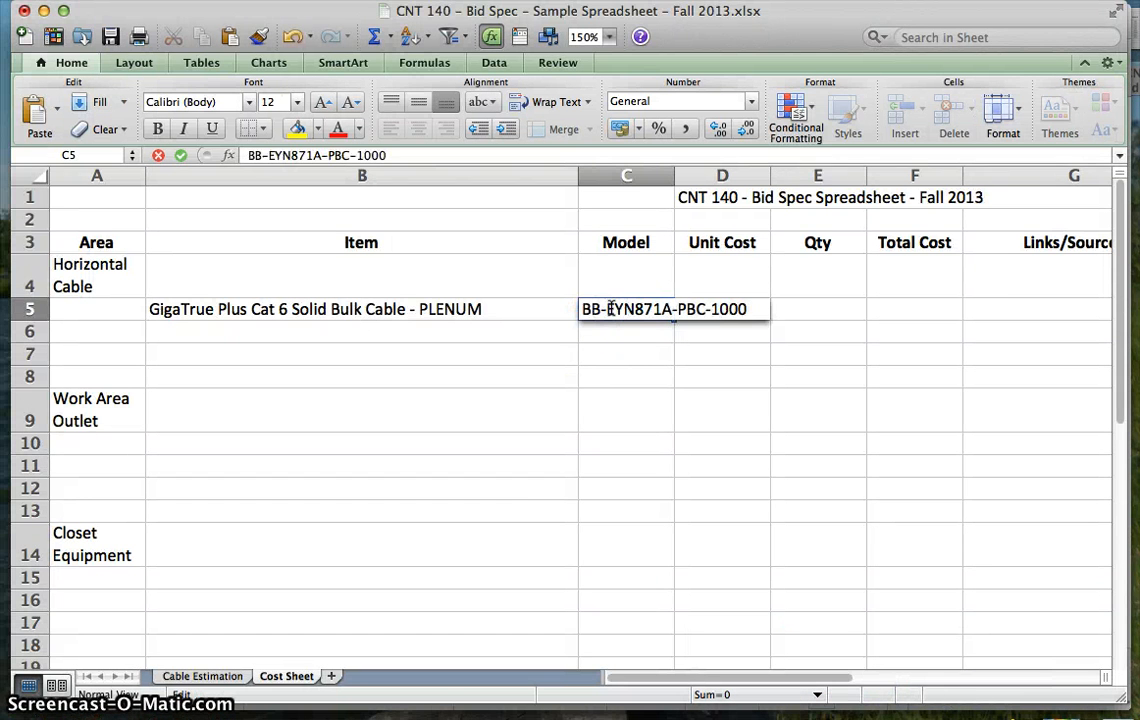
{"action": "left_click", "coordinate": [623, 355]}
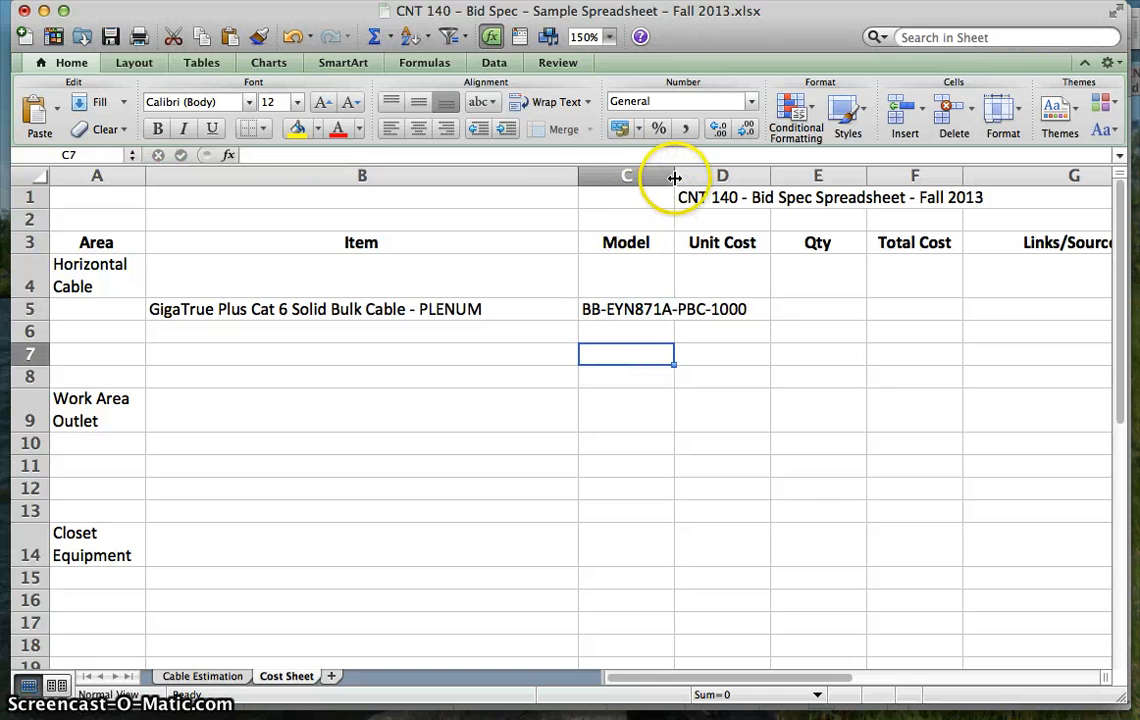
- Append "(Blue)" to the item name in cell B5 and adjust the widths of columns B and C to fit their contents
{"action": "left_click_drag", "start_coordinate": [579, 177], "coordinate": [515, 177]}
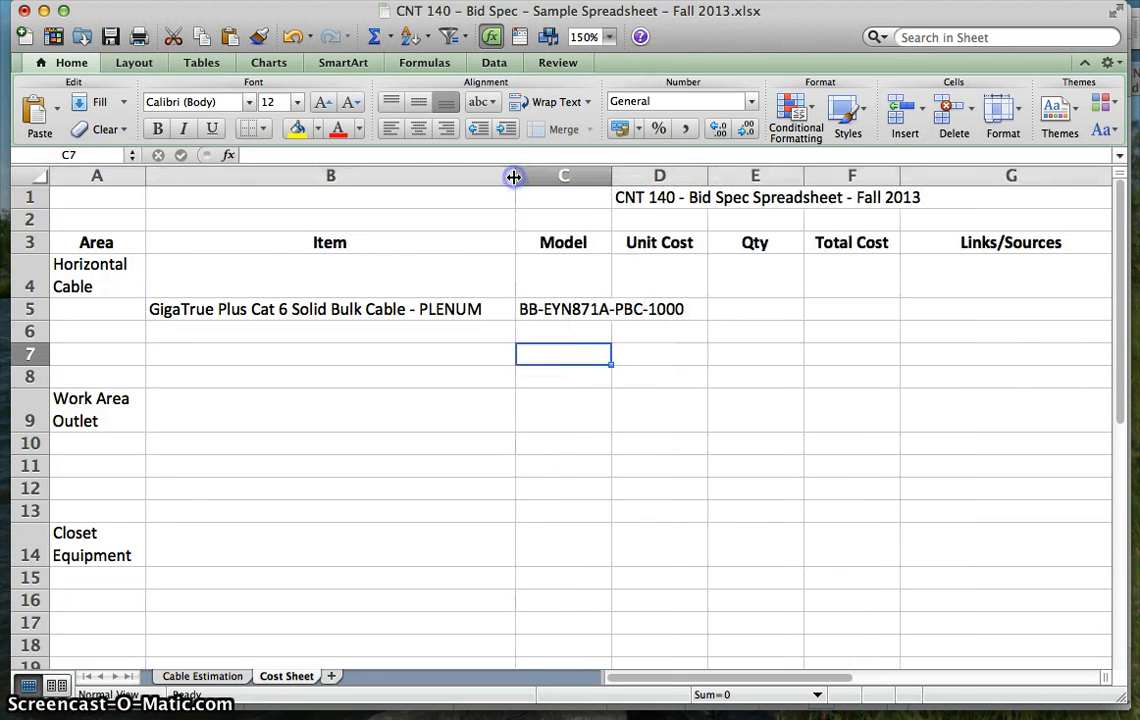
{"action": "double_click", "coordinate": [480, 309]}
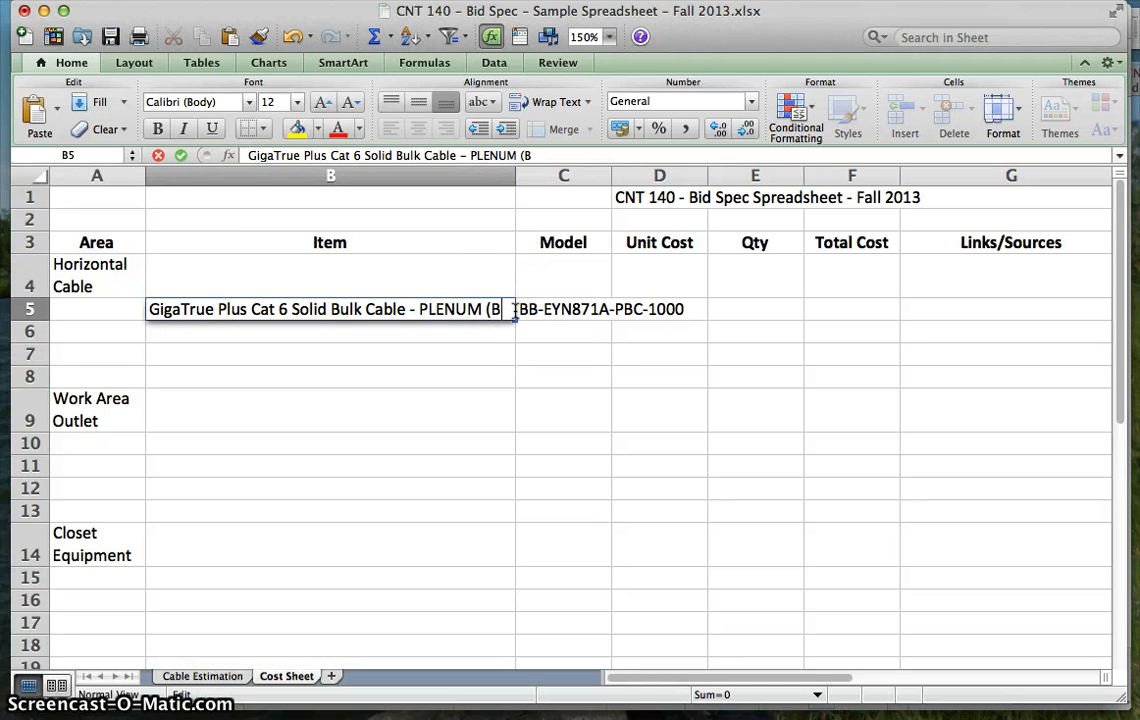
{"action": "type", "text": "lue"}
{"action": "left_click", "coordinate": [534, 349]}
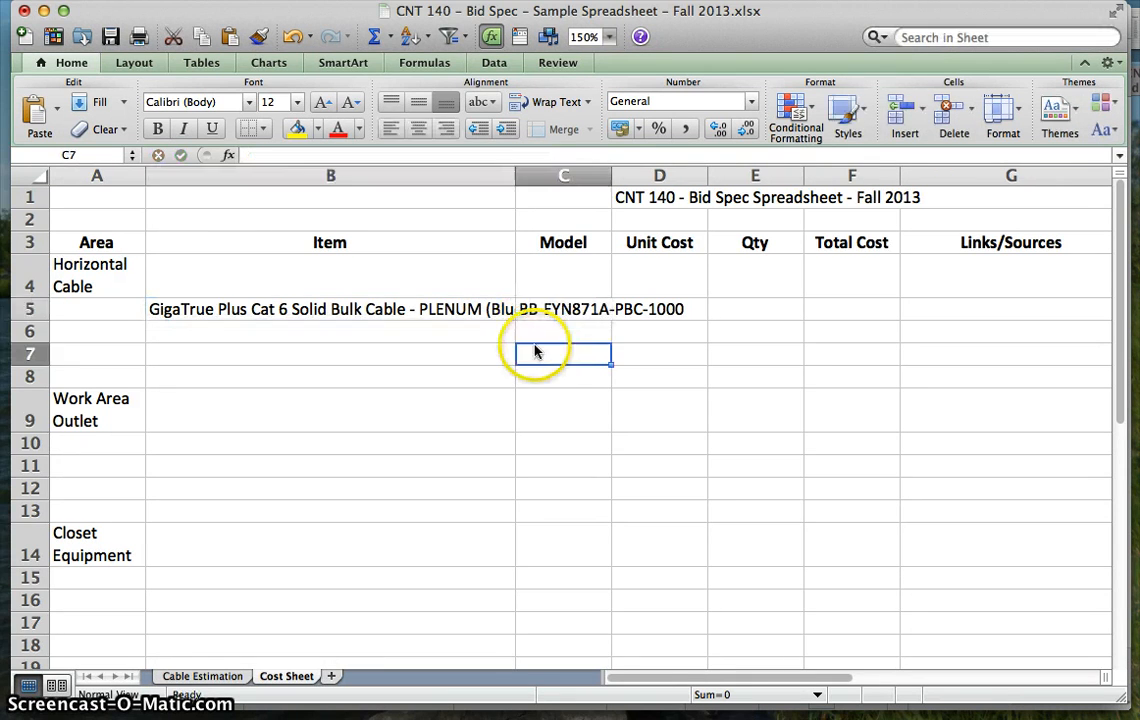
{"action": "left_click_drag", "start_coordinate": [516, 172], "coordinate": [558, 172]}
{"action": "left_click_drag", "start_coordinate": [654, 185], "coordinate": [762, 175]}
- Check the blue plenum cable's price on the Chrome product page and enter 518 as its unit cost in cell D5 in Excel
{"action": "left_click", "coordinate": [802, 314]}
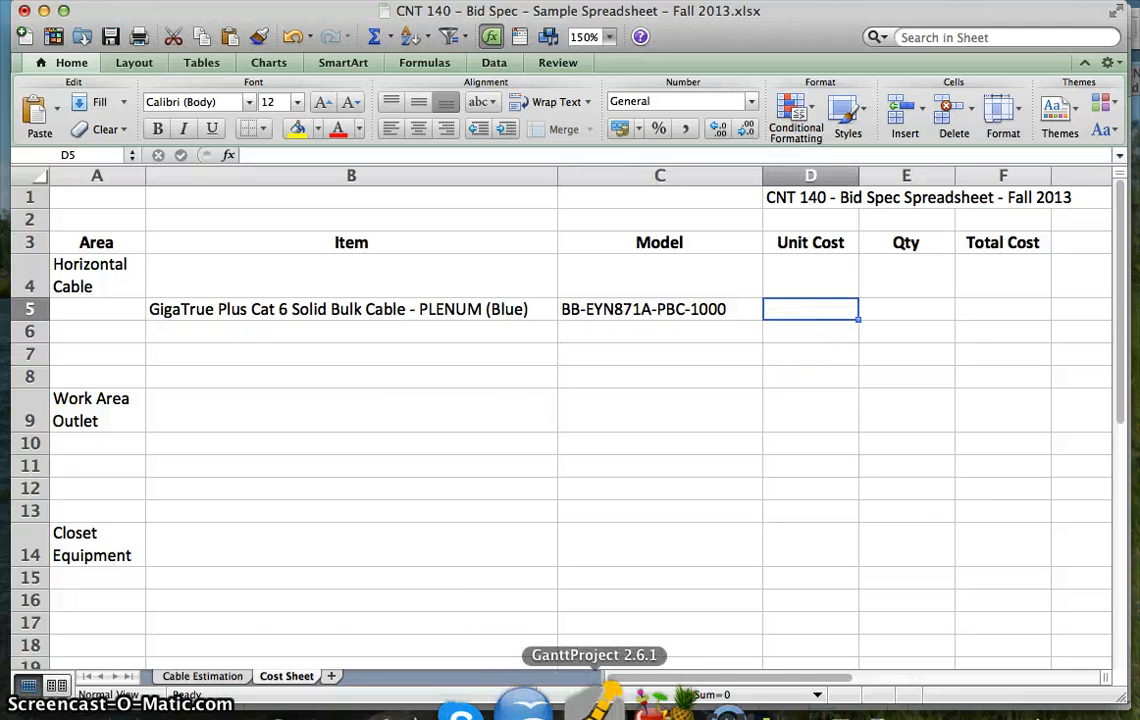
{"action": "left_click", "coordinate": [253, 705]}
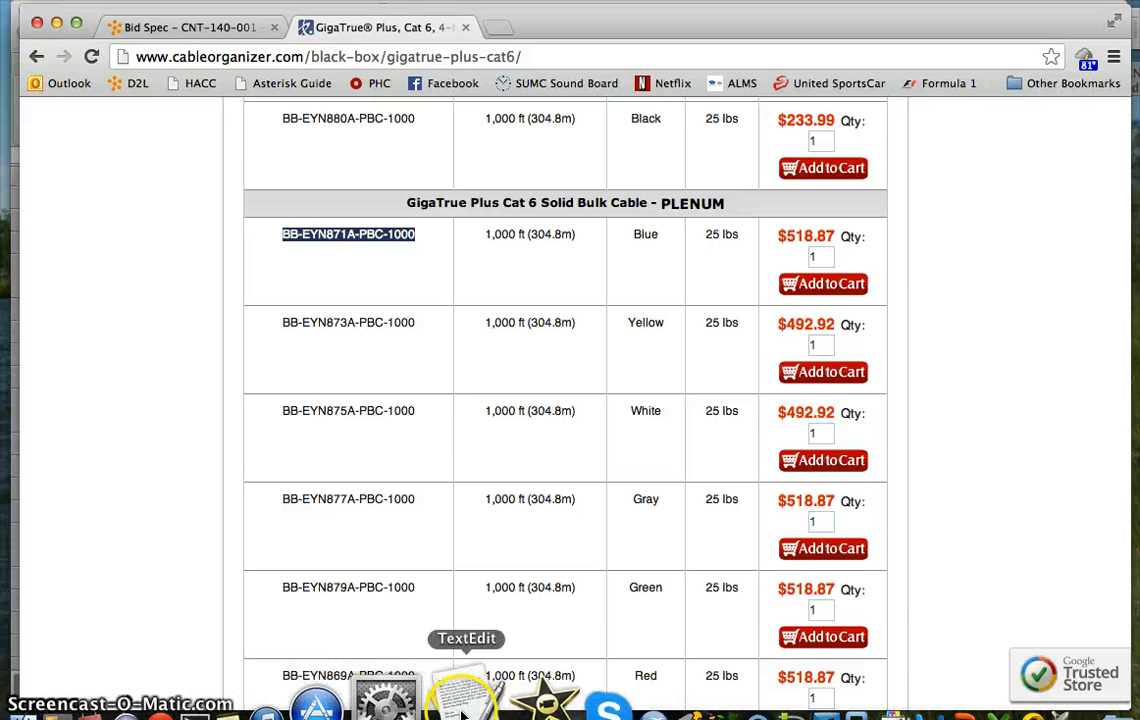
{"action": "left_click", "coordinate": [903, 700]}
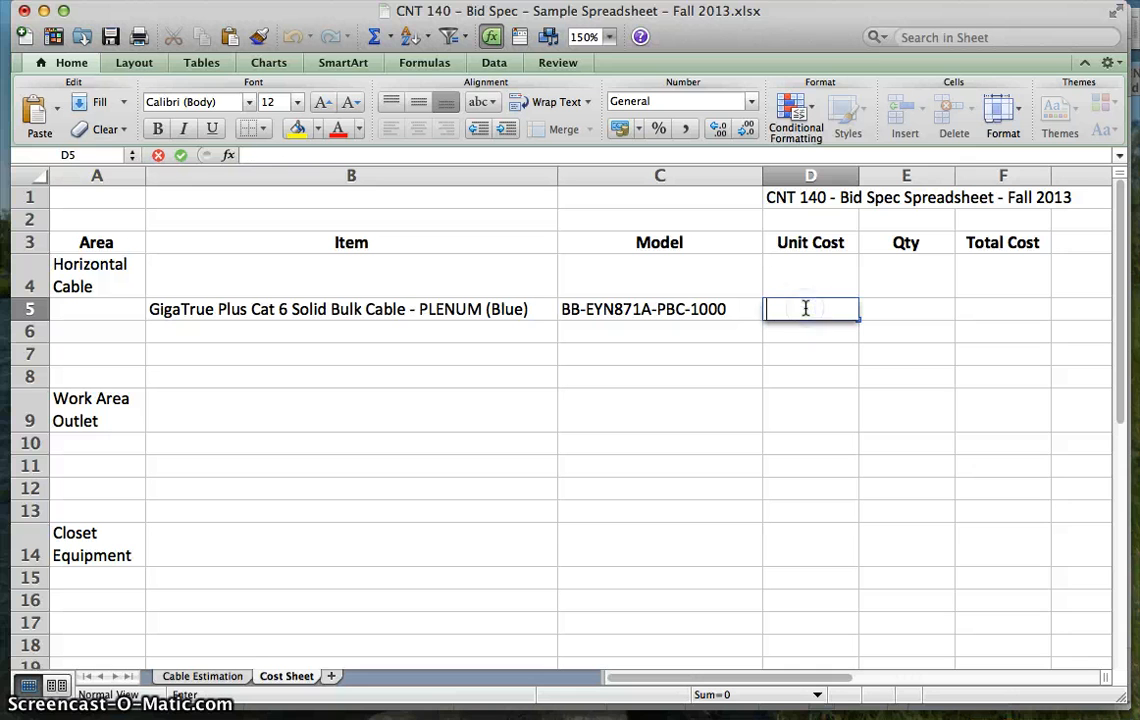
{"action": "type", "text": "518"}
{"action": "key", "text": "Tab"}
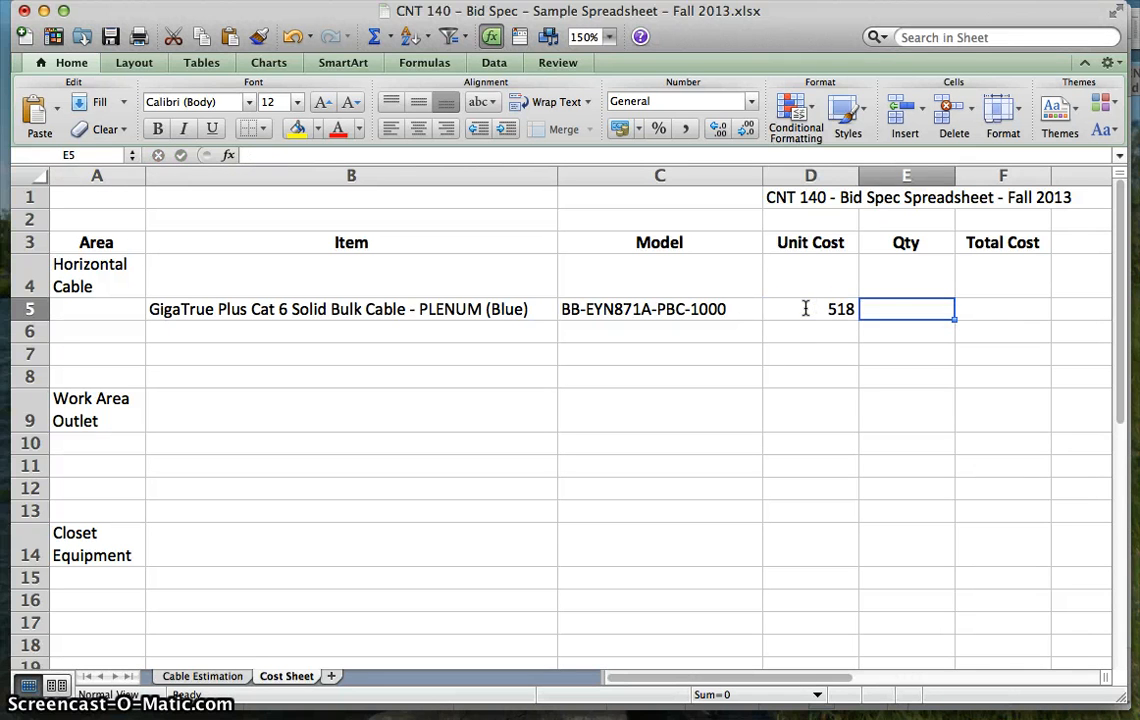
- Format the Unit Cost cells D4 to D16 as Currency with two decimal places and the $ symbol
{"action": "left_click_drag", "start_coordinate": [807, 287], "coordinate": [805, 600]}
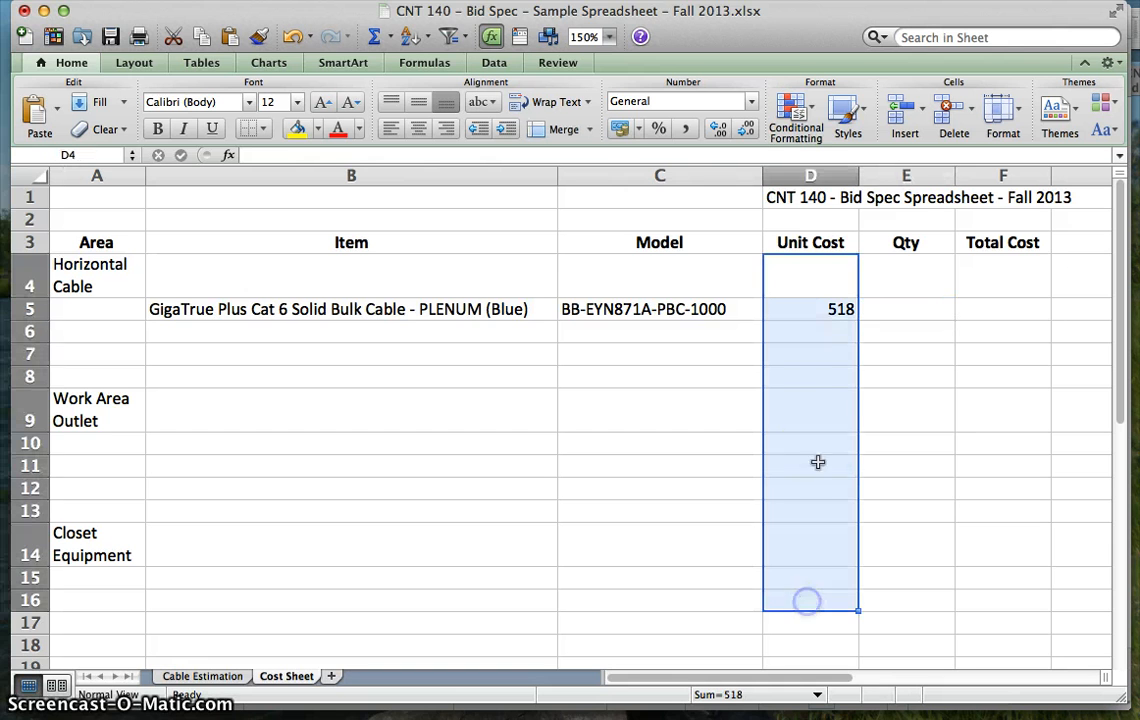
{"action": "right_click", "coordinate": [818, 360]}
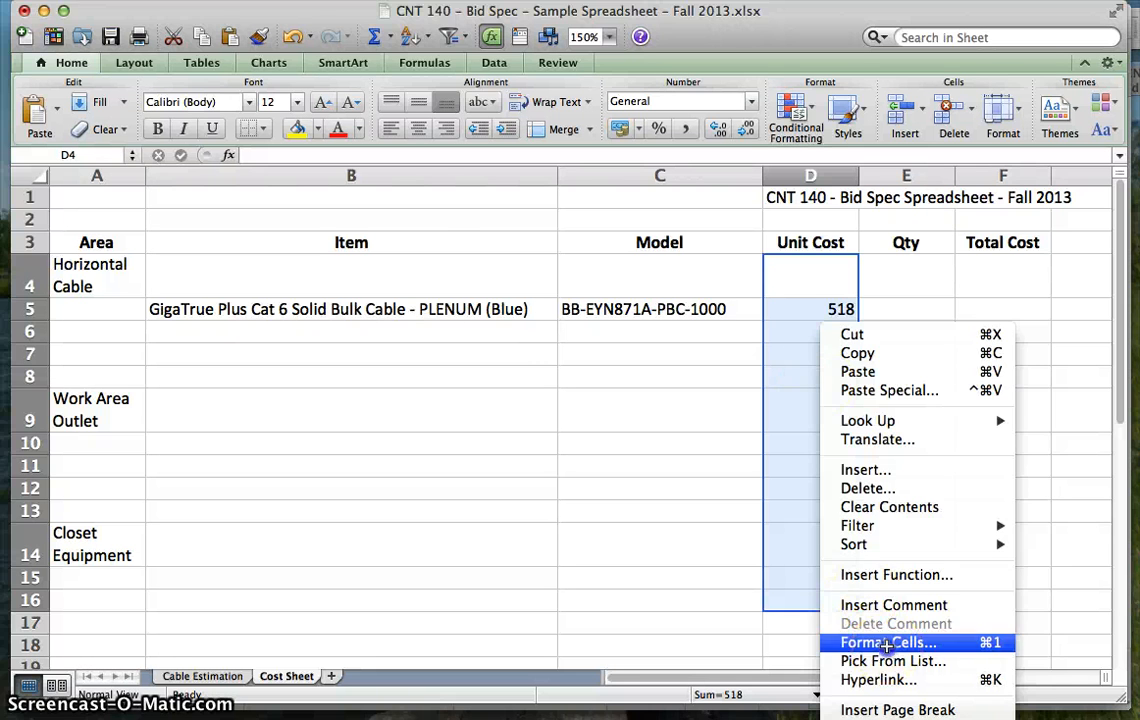
{"action": "left_click", "coordinate": [850, 642]}
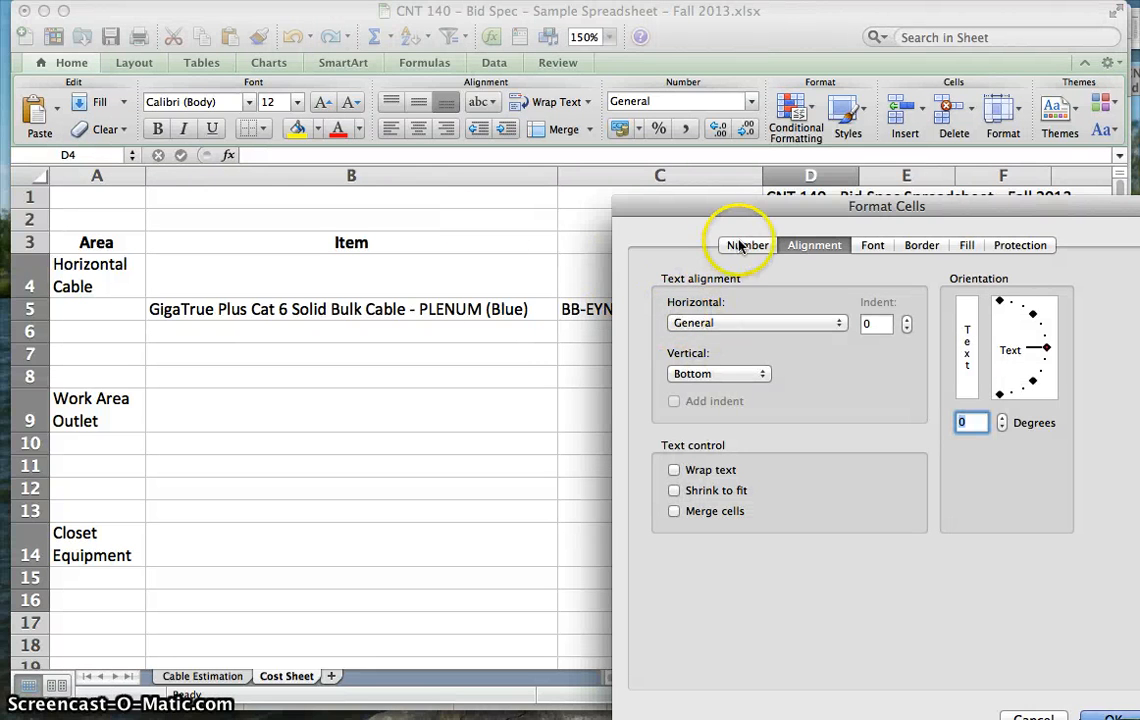
{"action": "left_click", "coordinate": [739, 245]}
{"action": "left_click", "coordinate": [686, 328]}
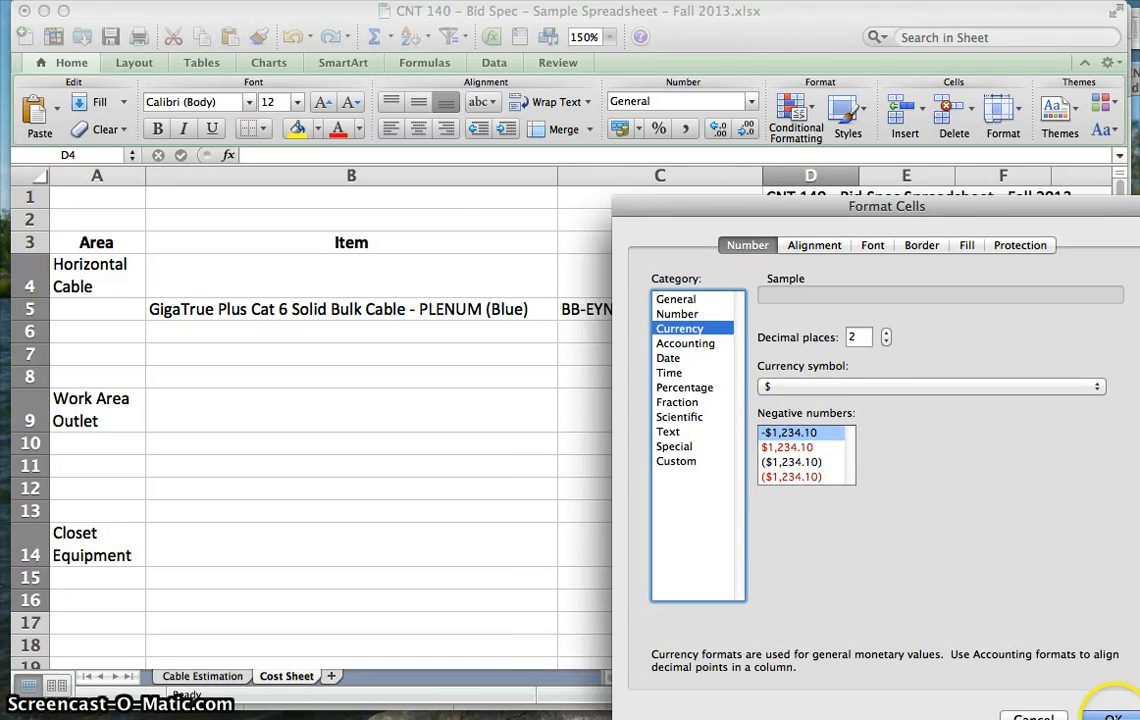
{"action": "left_click", "coordinate": [1110, 712]}
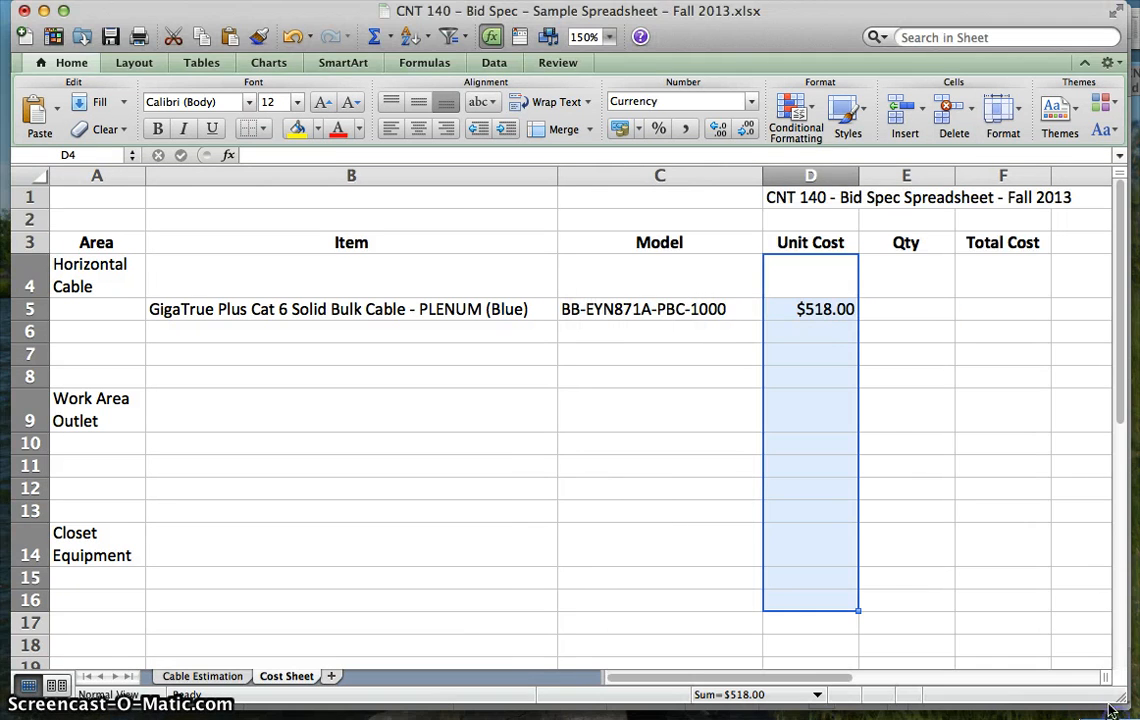
- Check the wing's total cable on the Cable Estimation sheet and enter 12 as the blue plenum cable's quantity in Cost Sheet cell E5
{"action": "left_click", "coordinate": [890, 311]}
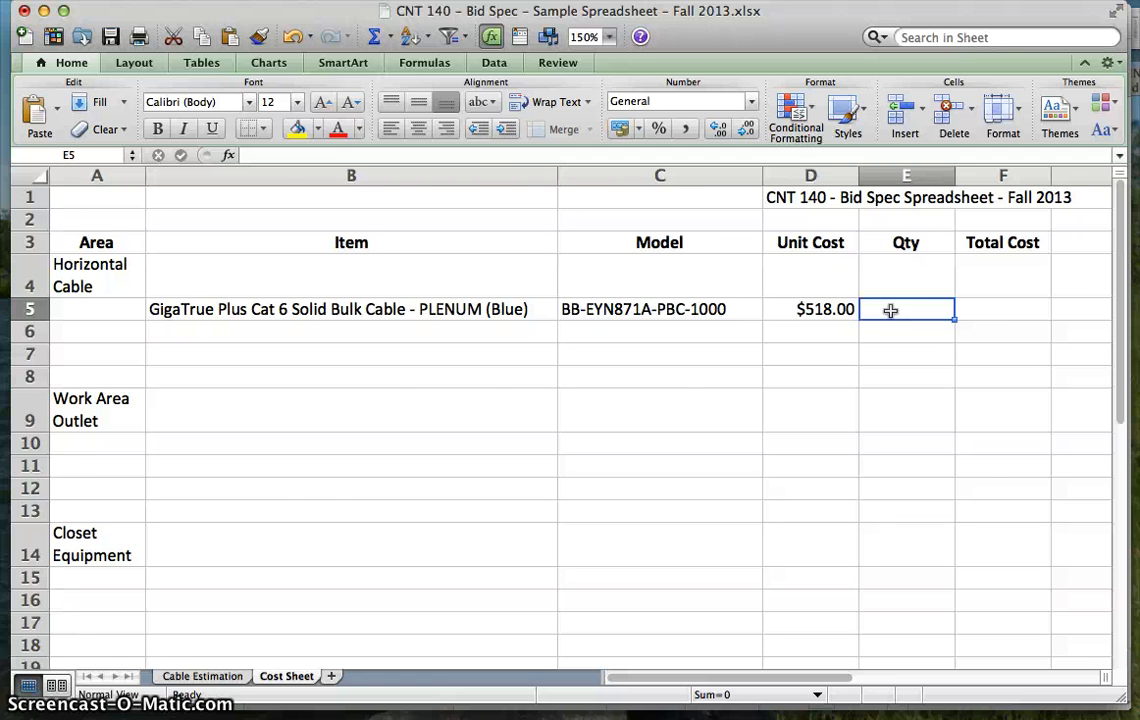
{"action": "left_click", "coordinate": [205, 676]}
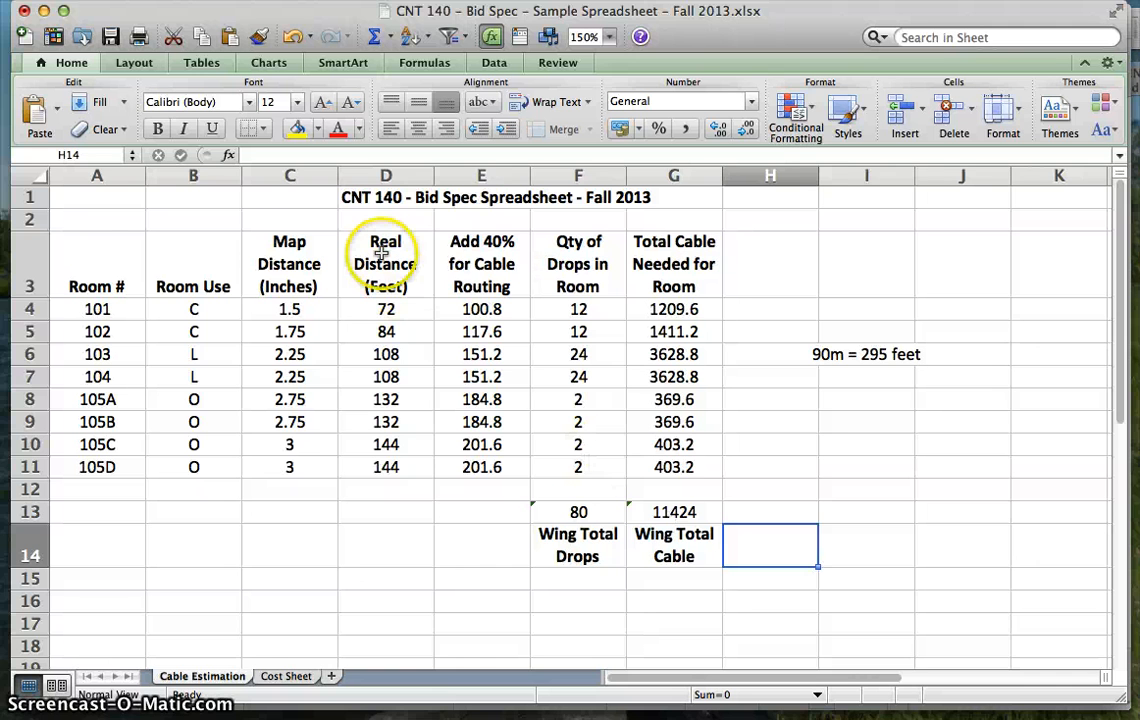
{"action": "left_click", "coordinate": [290, 662]}
{"action": "type", "text": "12"}
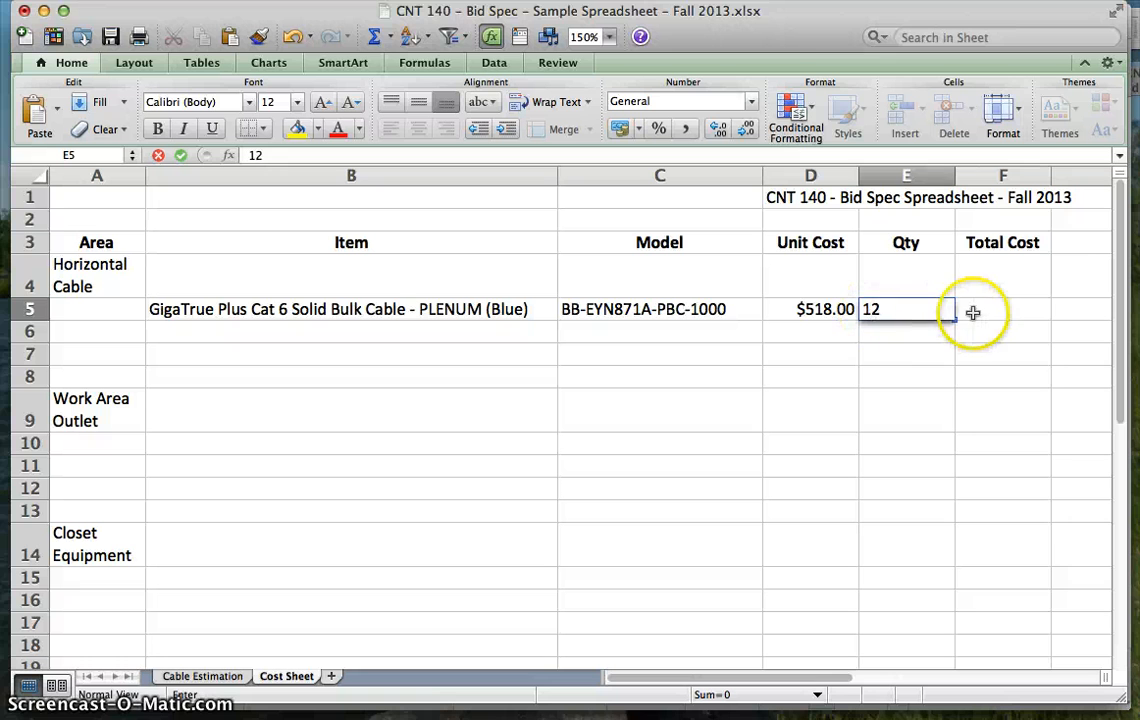
- Enter the formula =D5*E5 in cell F5 to calculate the blue plenum cable's total cost
{"action": "left_click", "coordinate": [987, 309]}
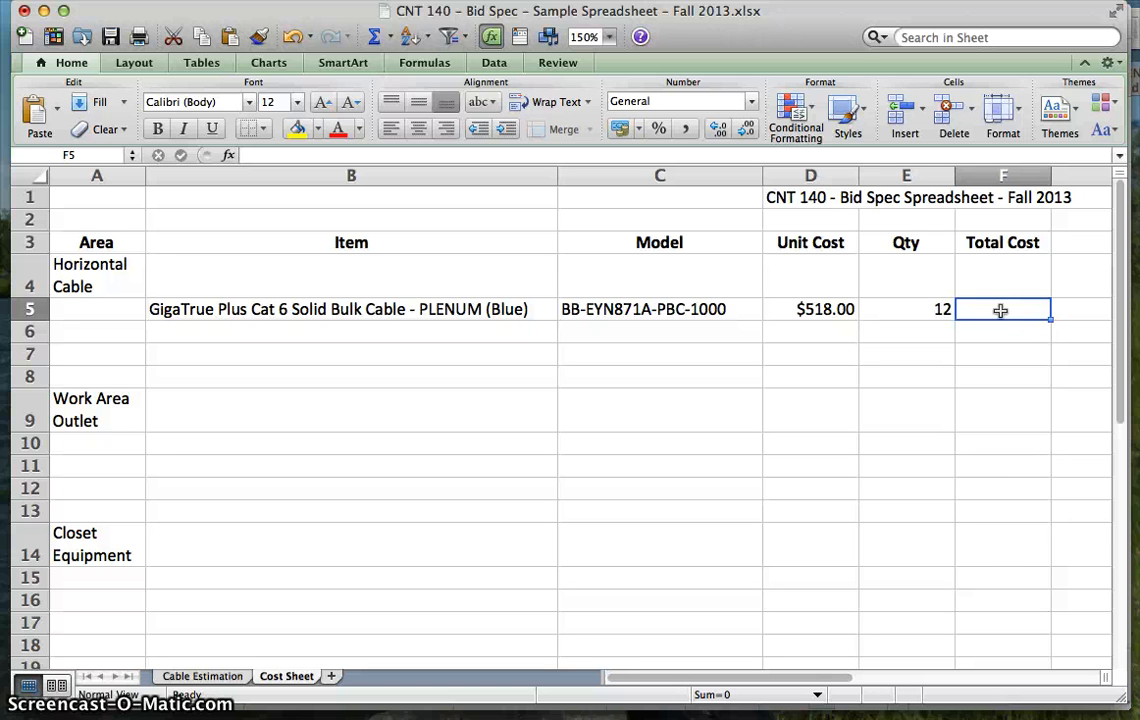
{"action": "type", "text": "="}
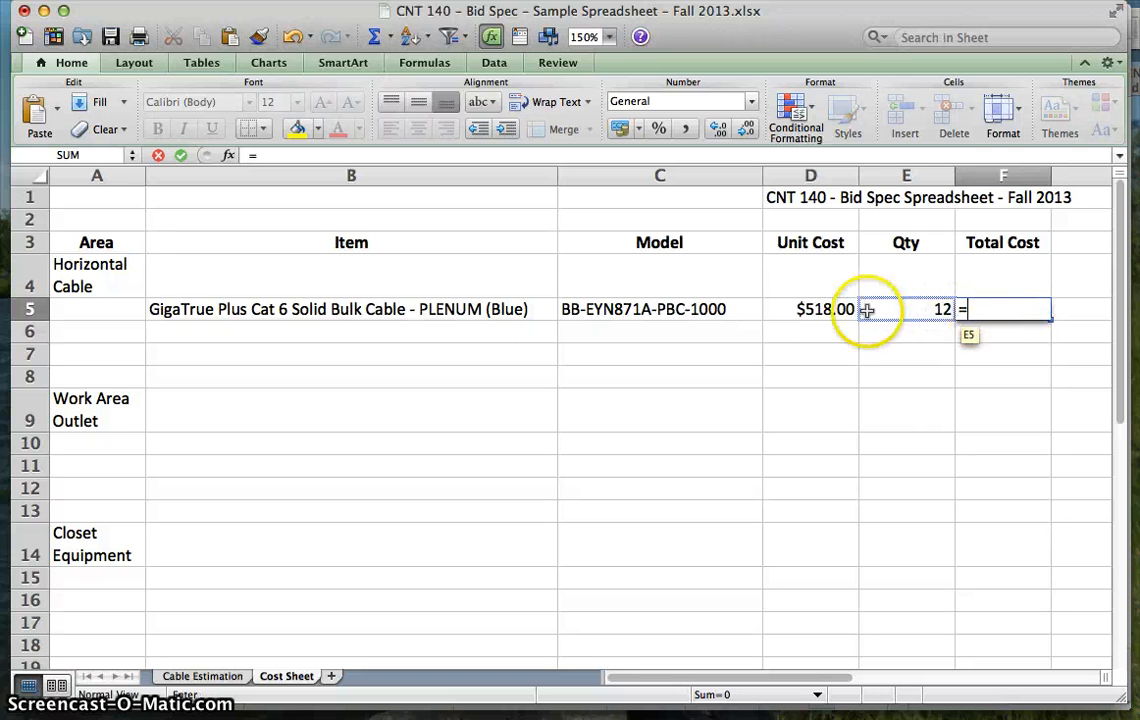
{"action": "left_click", "coordinate": [833, 308]}
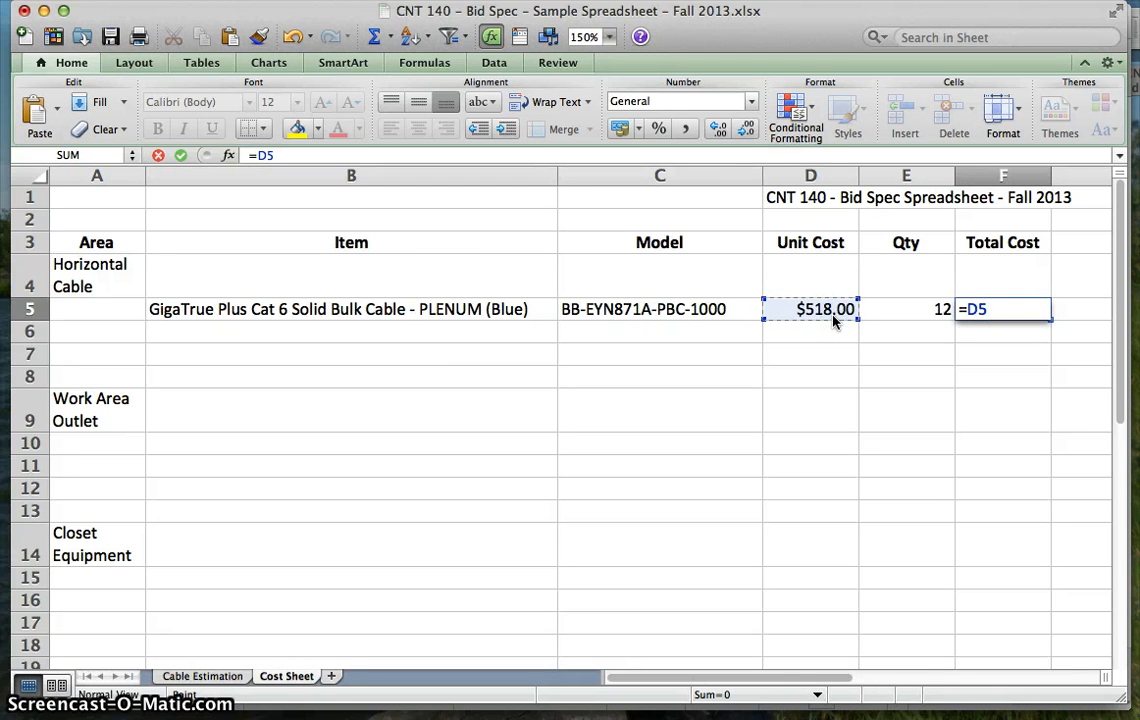
{"action": "left_click", "coordinate": [899, 309]}
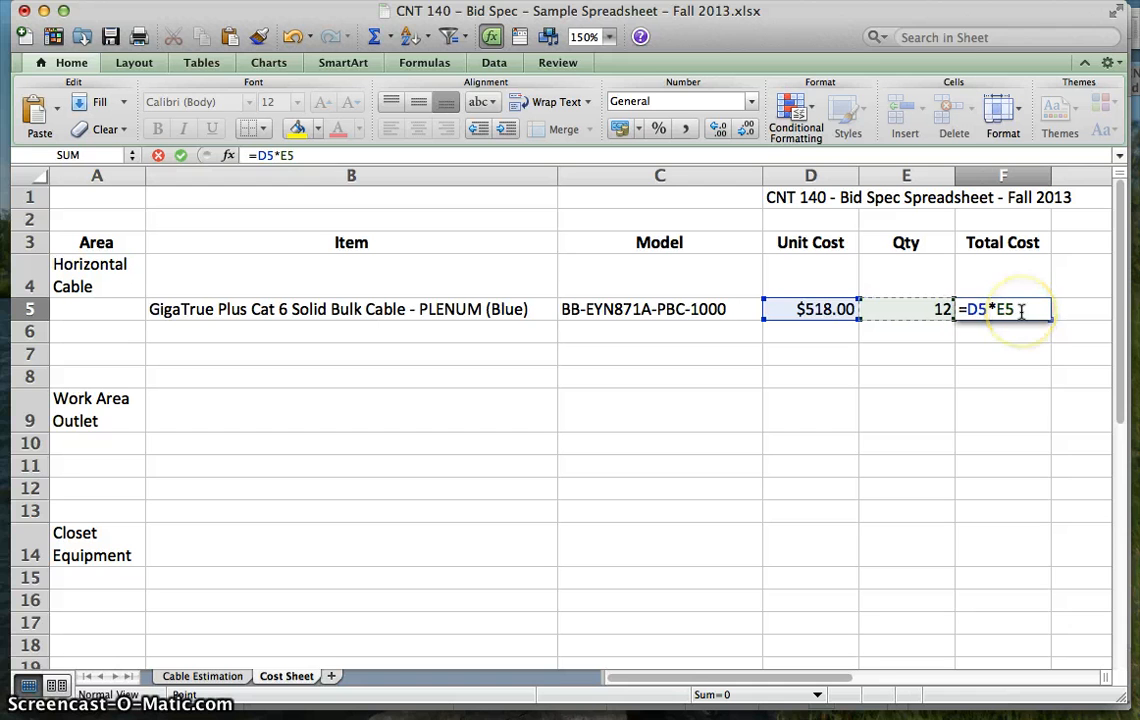
{"action": "key", "text": "Return"}
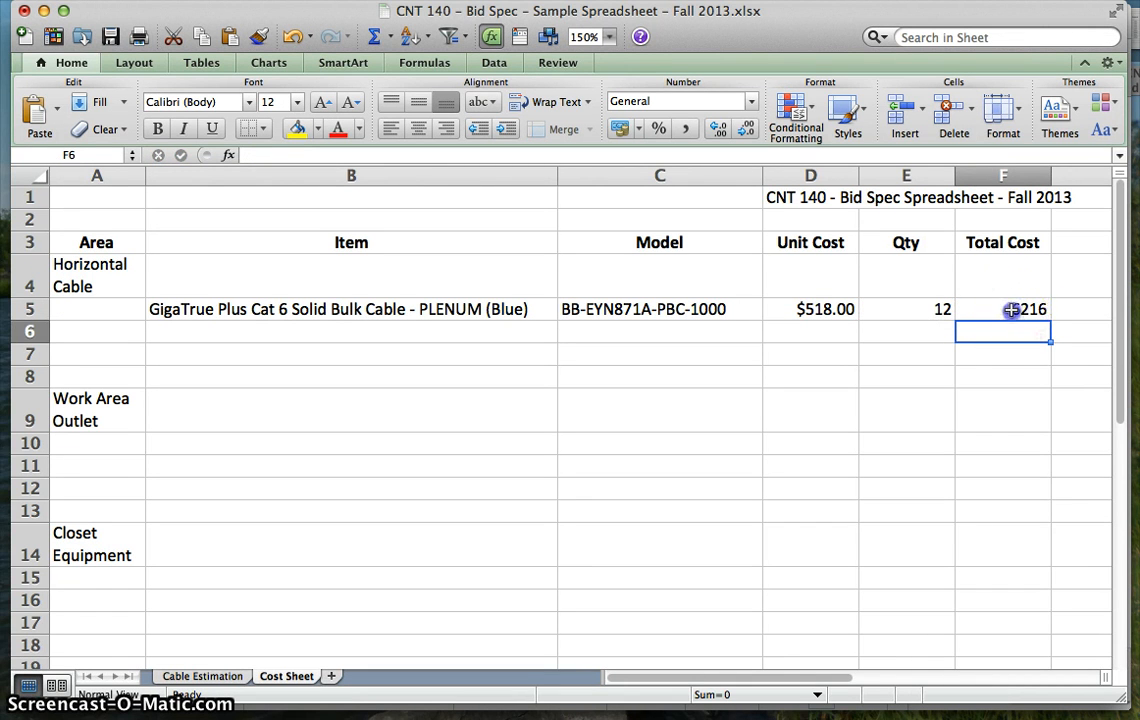
- Format the Total Cost cells F5 to F15 as Currency with two decimal places and the $ symbol
{"action": "left_click_drag", "start_coordinate": [1011, 310], "coordinate": [987, 575]}
{"action": "right_click", "coordinate": [998, 527]}
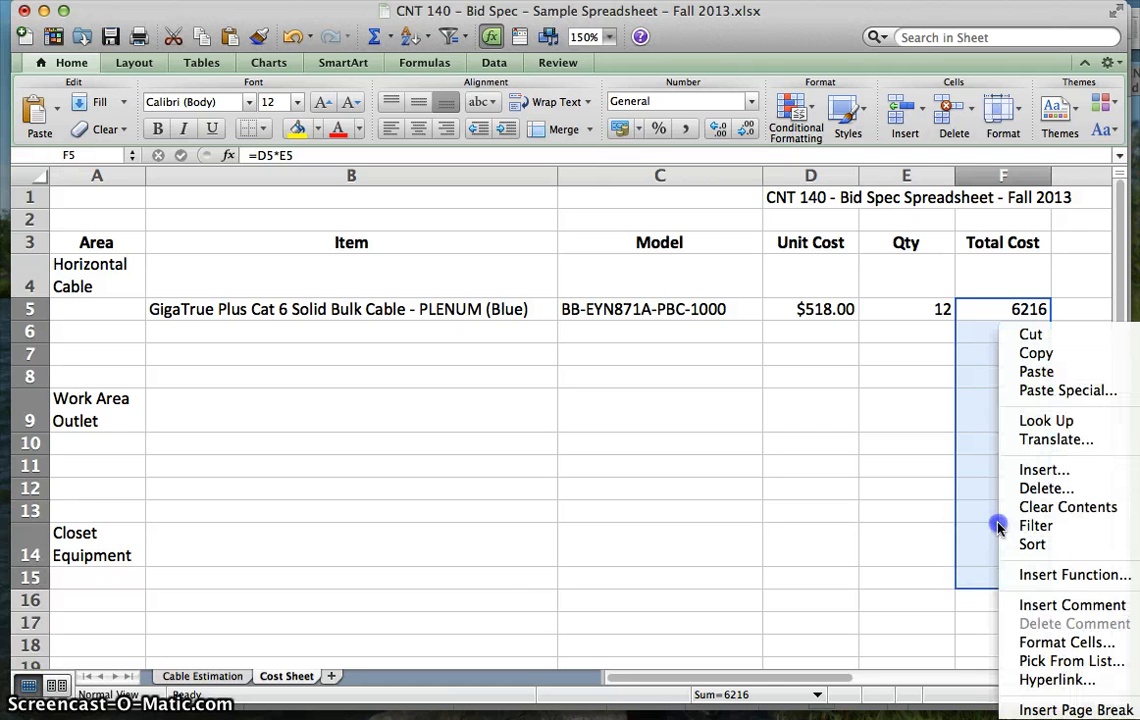
{"action": "left_click", "coordinate": [1034, 640]}
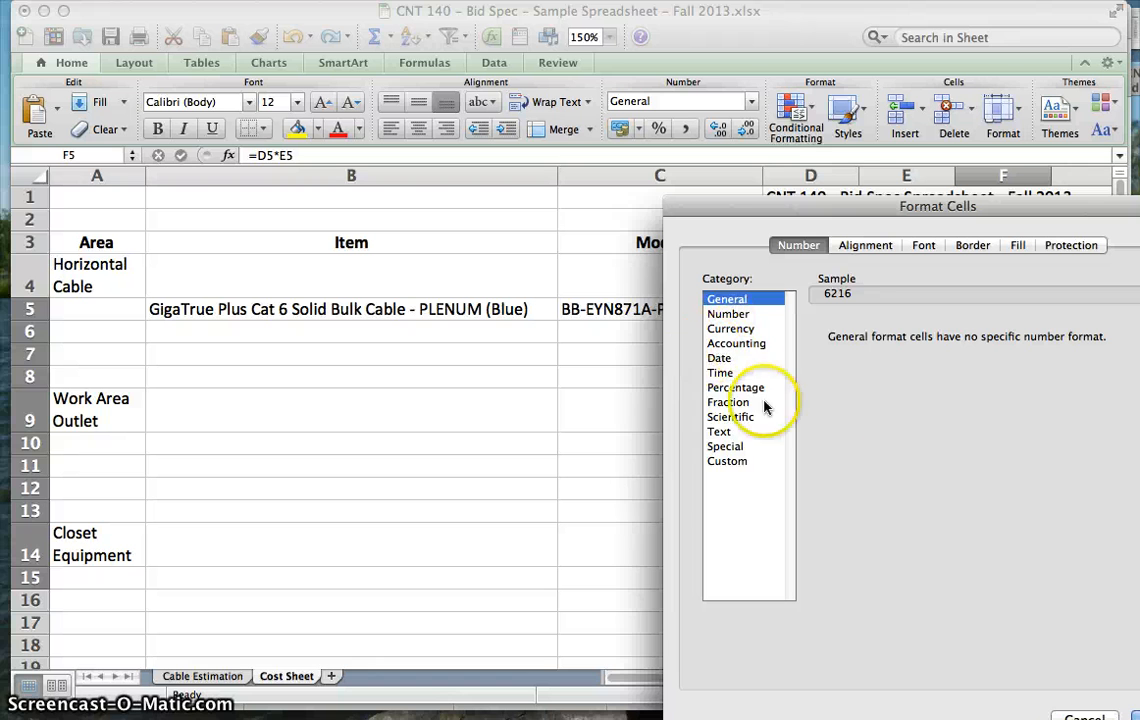
{"action": "left_click", "coordinate": [730, 328]}
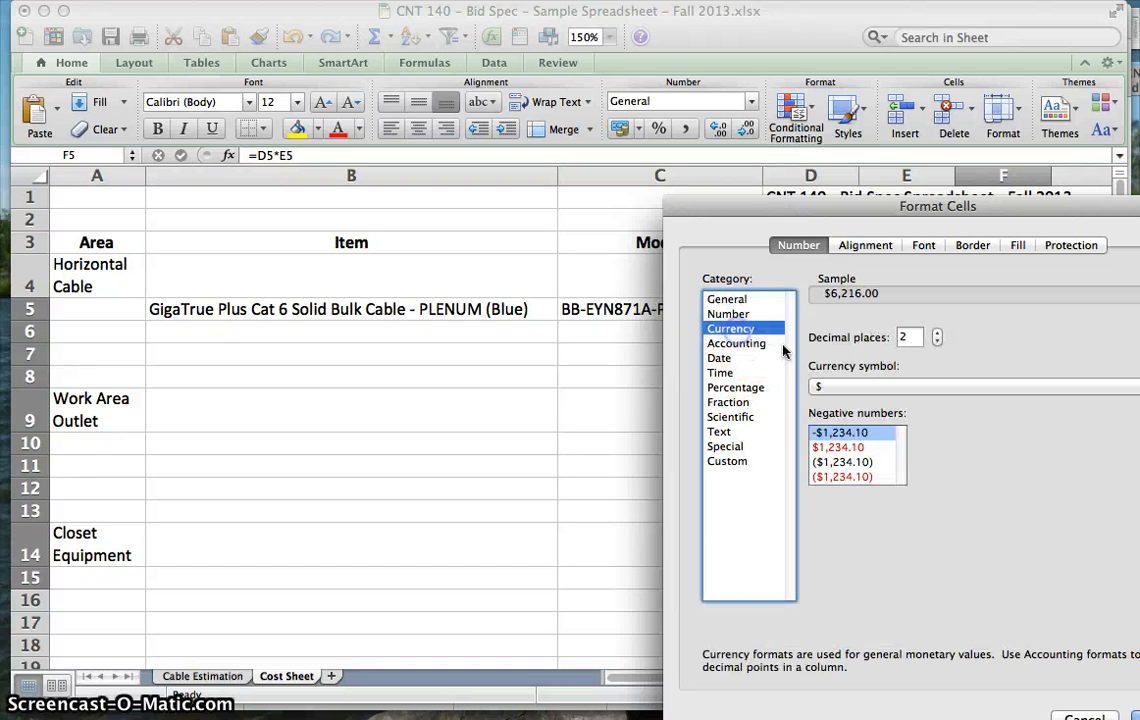
{"action": "key", "text": "Return"}
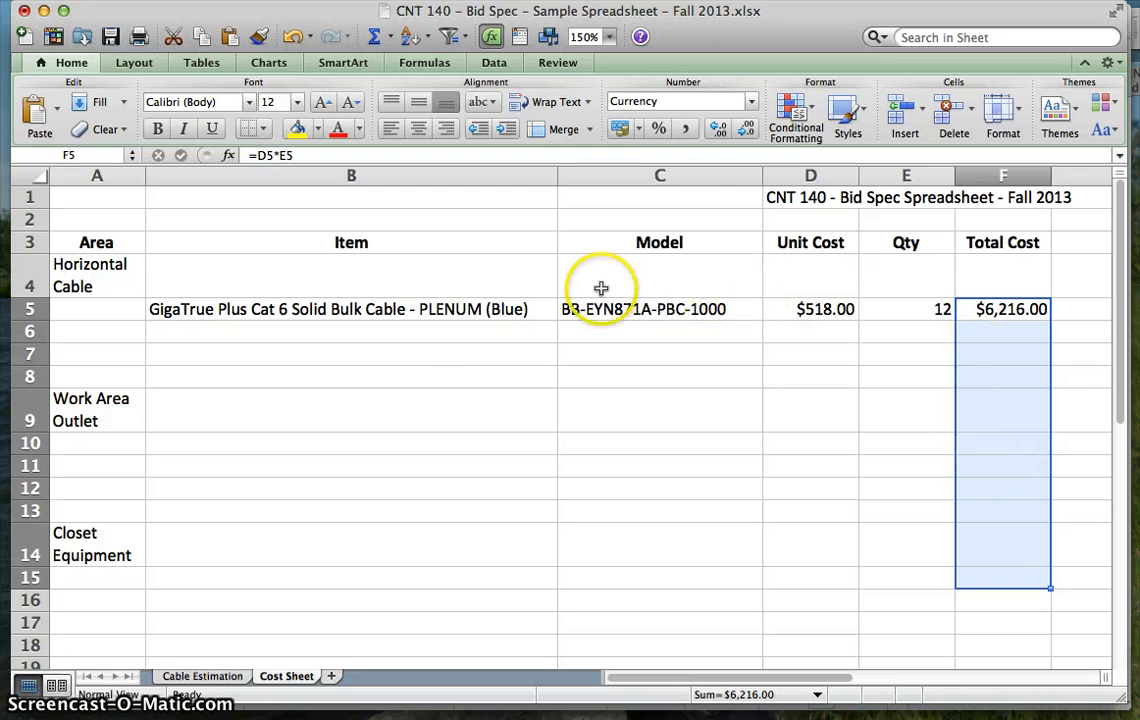
{"action": "left_click", "coordinate": [433, 350]}
{"action": "left_click", "coordinate": [316, 313]}
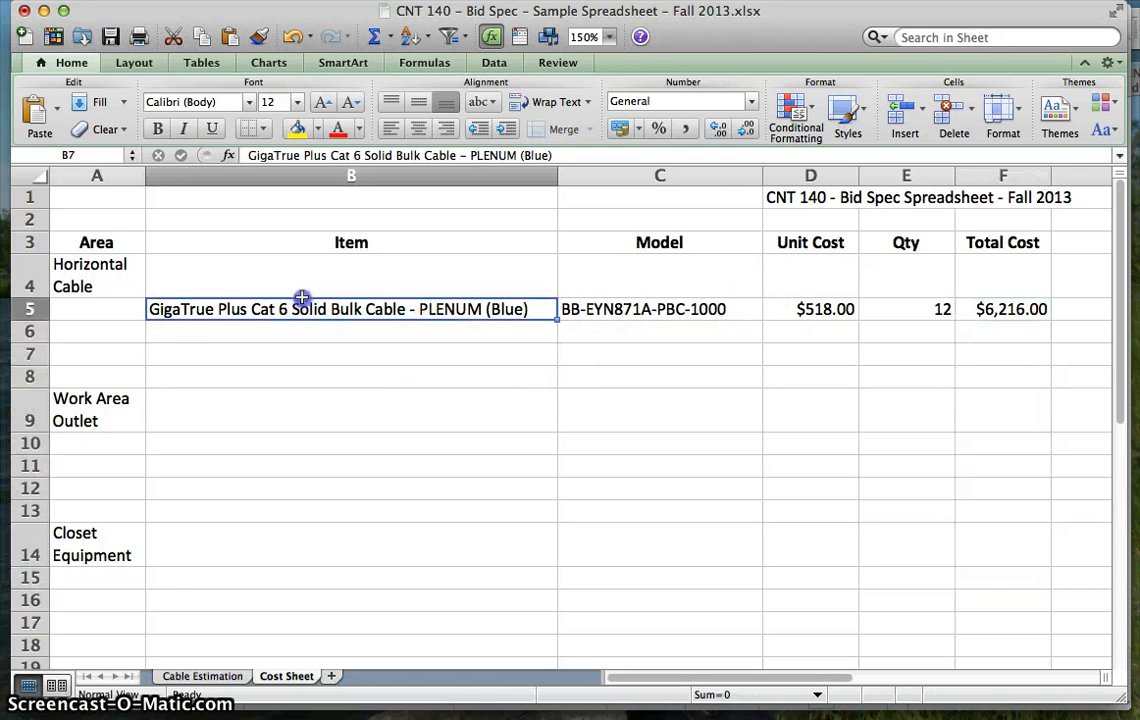
{"action": "left_click", "coordinate": [615, 314]}
{"action": "left_click", "coordinate": [783, 307]}
{"action": "left_click", "coordinate": [891, 307]}
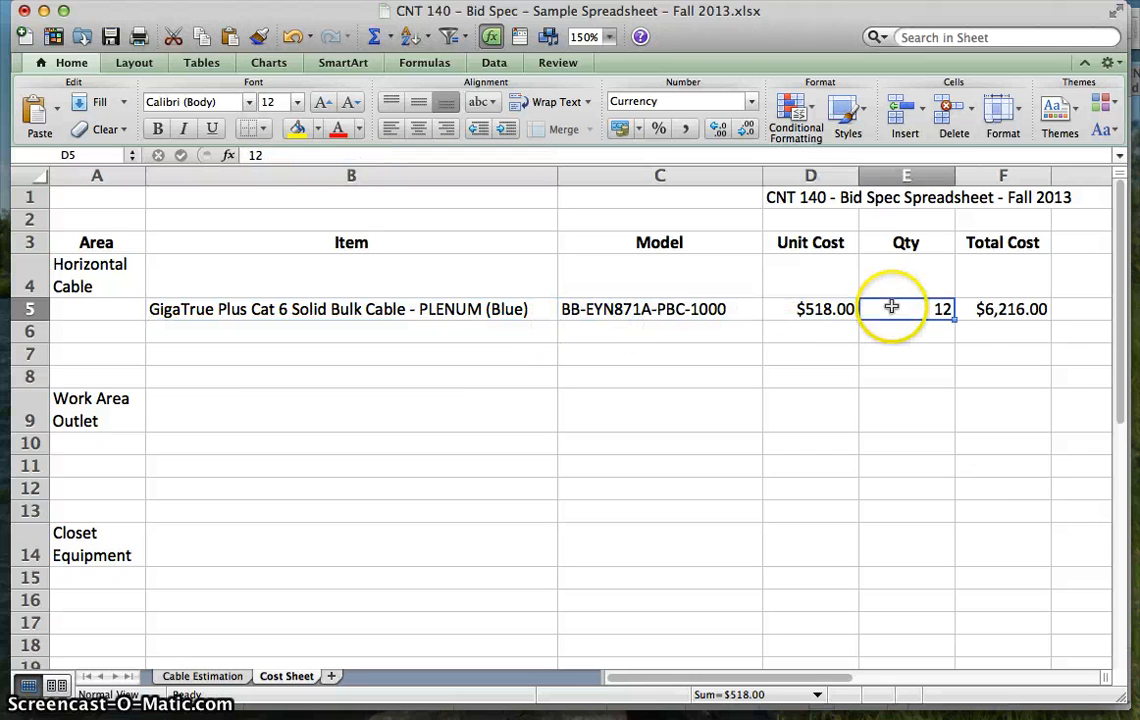
{"action": "left_click", "coordinate": [996, 311]}
- Copy the cableorganizer.com/black-box/gigatrue-plus-cat6/ page address from Chrome into Links/Sources cell G5 of the Cost Sheet in Excel
{"action": "left_click", "coordinate": [1070, 314]}
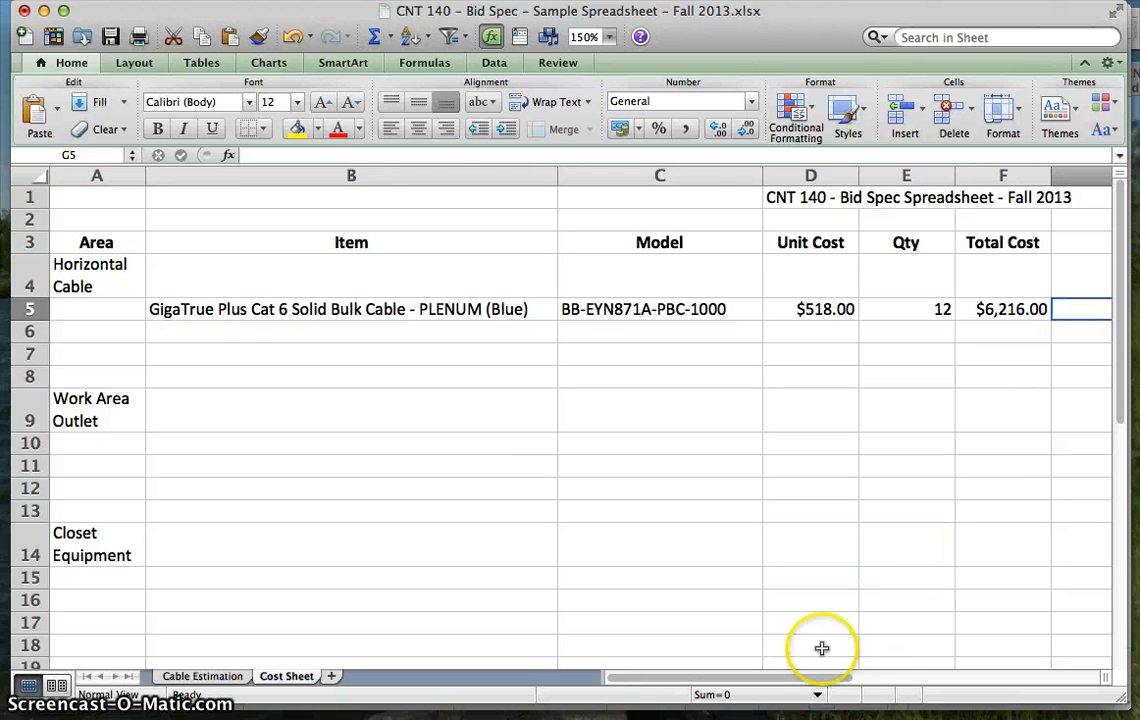
{"action": "left_click_drag", "start_coordinate": [800, 679], "coordinate": [855, 677]}
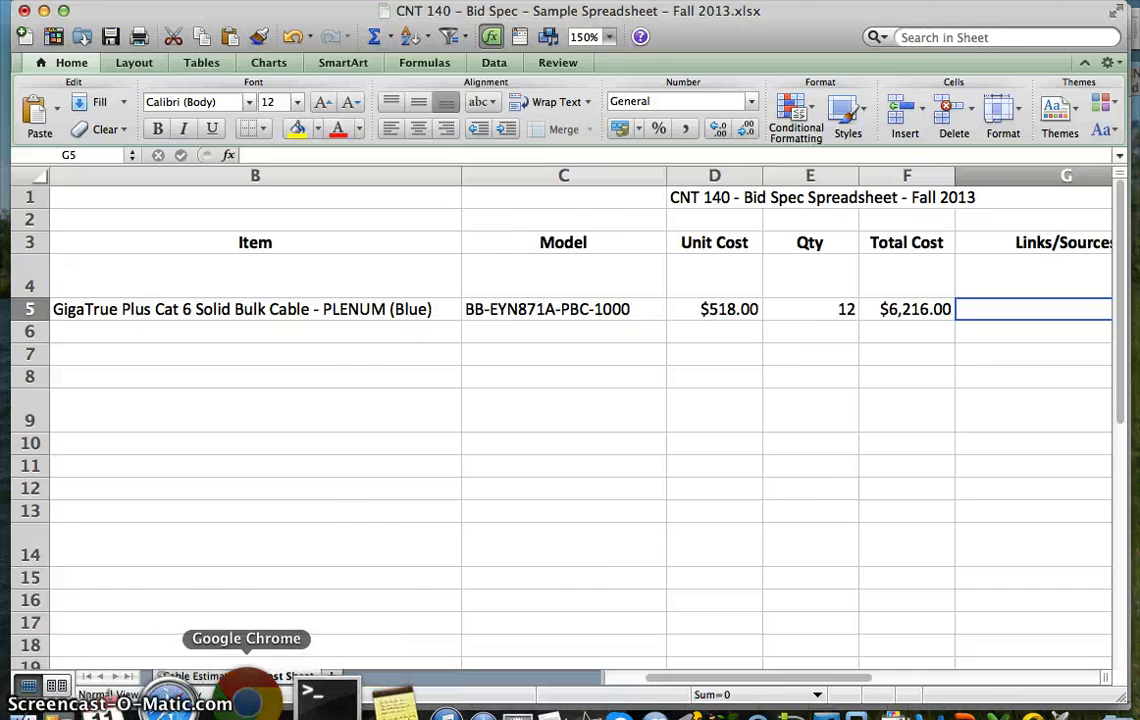
{"action": "left_click", "coordinate": [243, 694]}
{"action": "left_click", "coordinate": [548, 56]}
{"action": "key", "text": "super+c"}
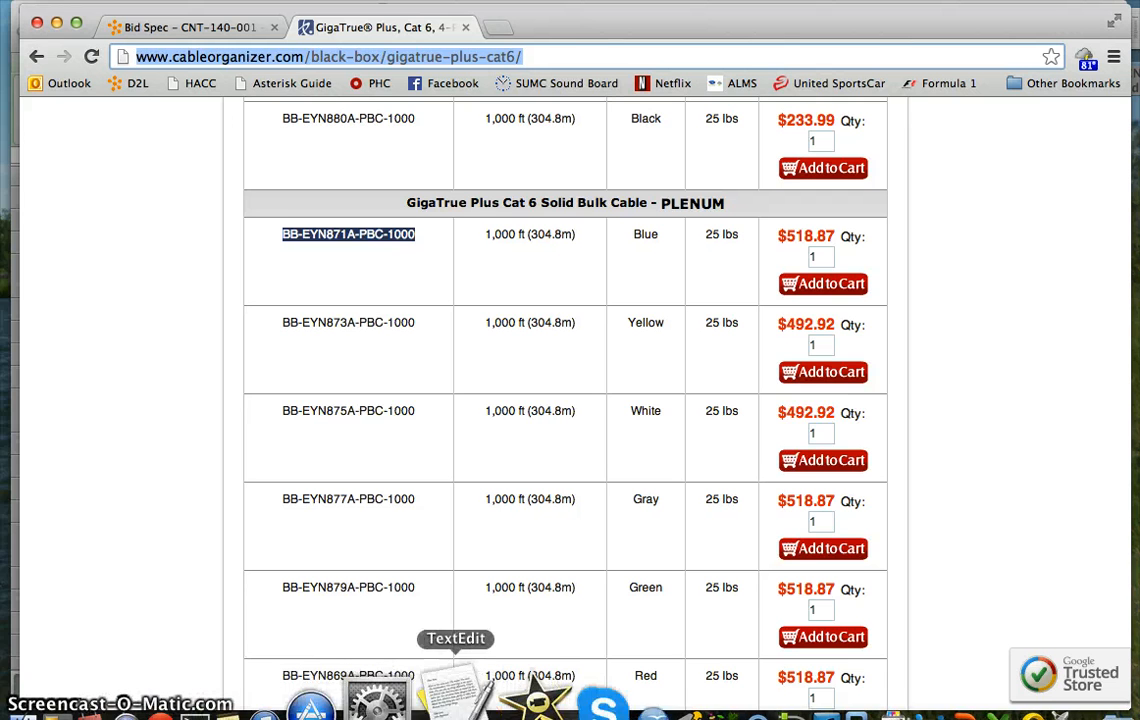
{"action": "left_click", "coordinate": [905, 690]}
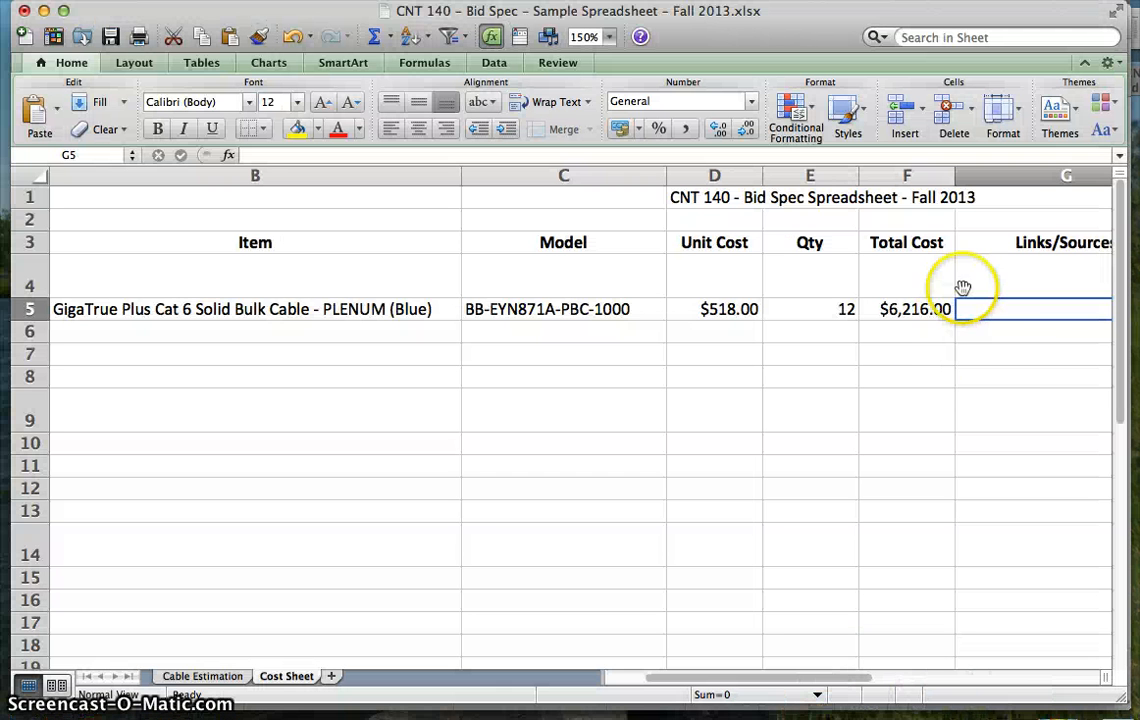
{"action": "scroll", "coordinate": [980, 300], "scroll_direction": "right", "scroll_amount": 3}
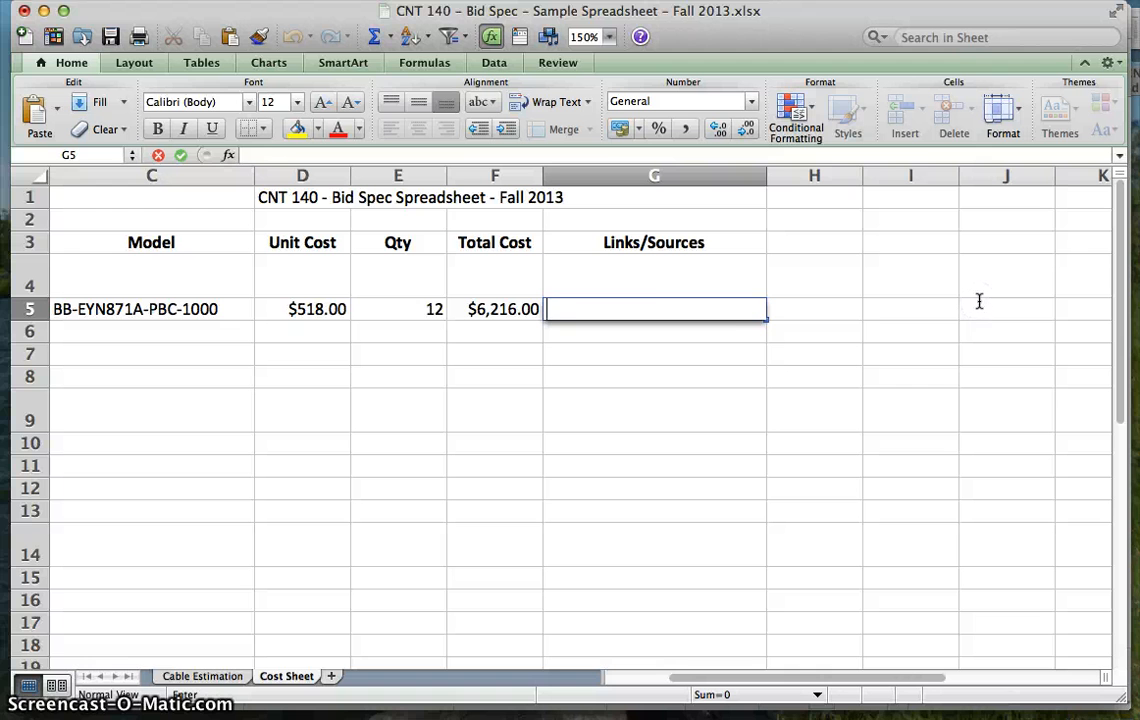
{"action": "key", "text": "super+v"}
{"action": "key", "text": "Return"}
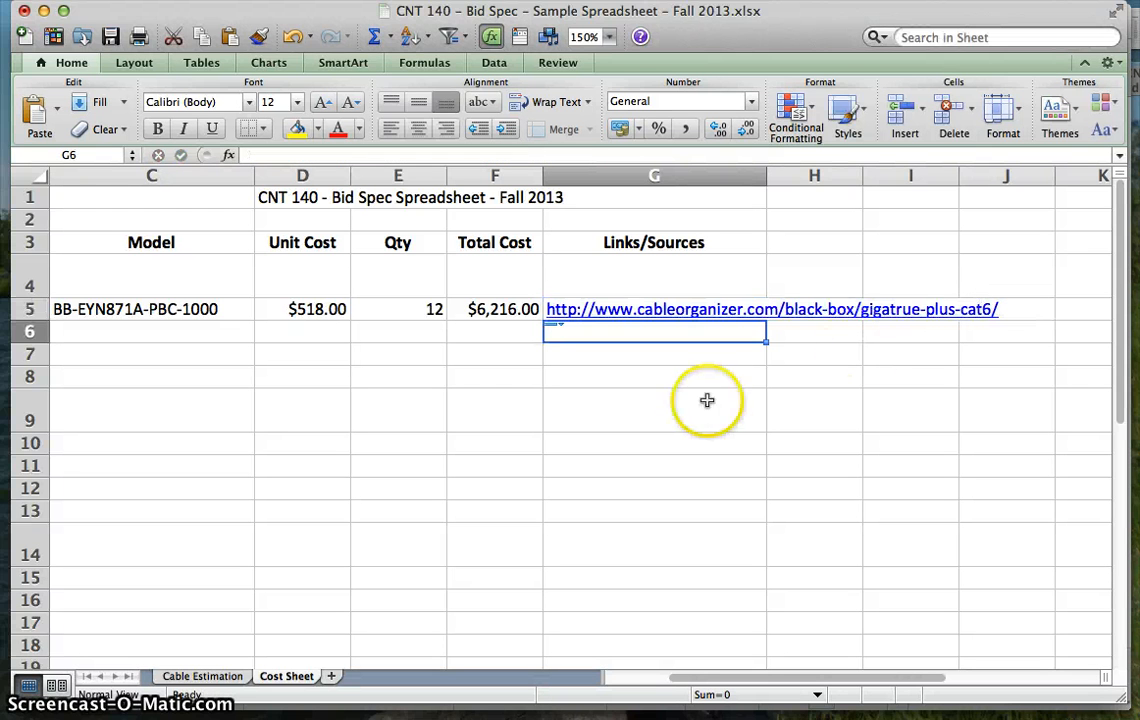
- Return to the start of the Cost Sheet and select Item cell B9 in the Work Area Outlet row
{"action": "key", "text": "Left"}
{"action": "key", "text": "Left"}
{"action": "key", "text": "Left"}
{"action": "key", "text": "Left"}
{"action": "key", "text": "Left"}
{"action": "key", "text": "Left"}
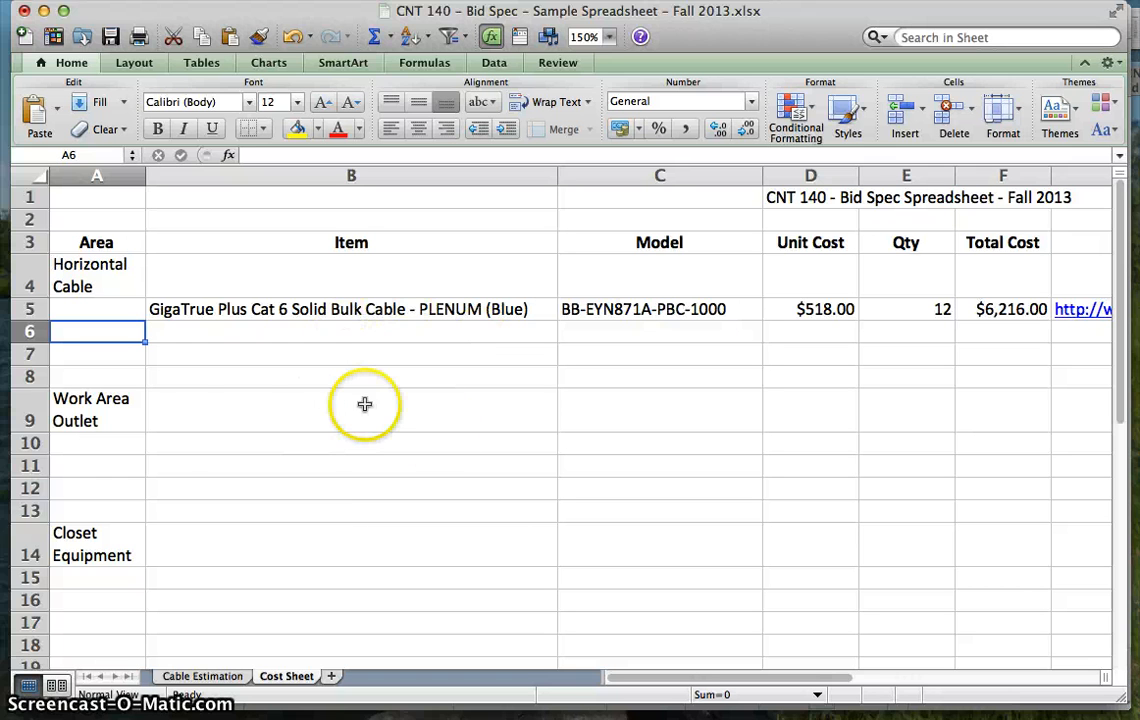
{"action": "left_click", "coordinate": [212, 407]}
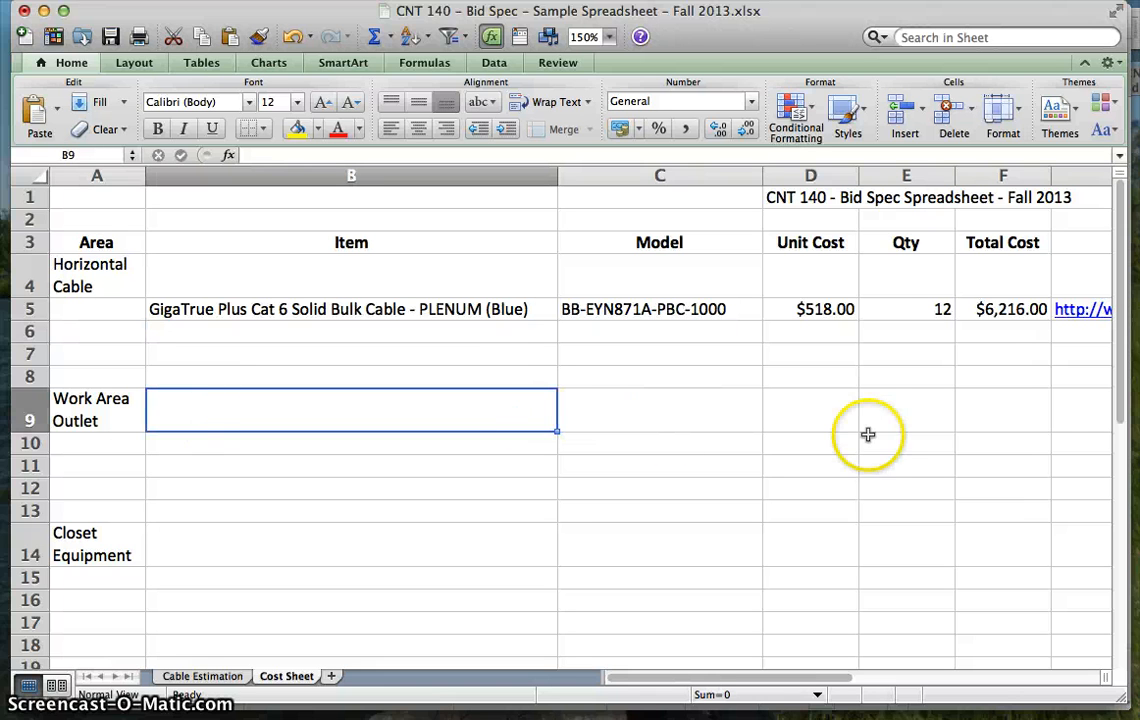